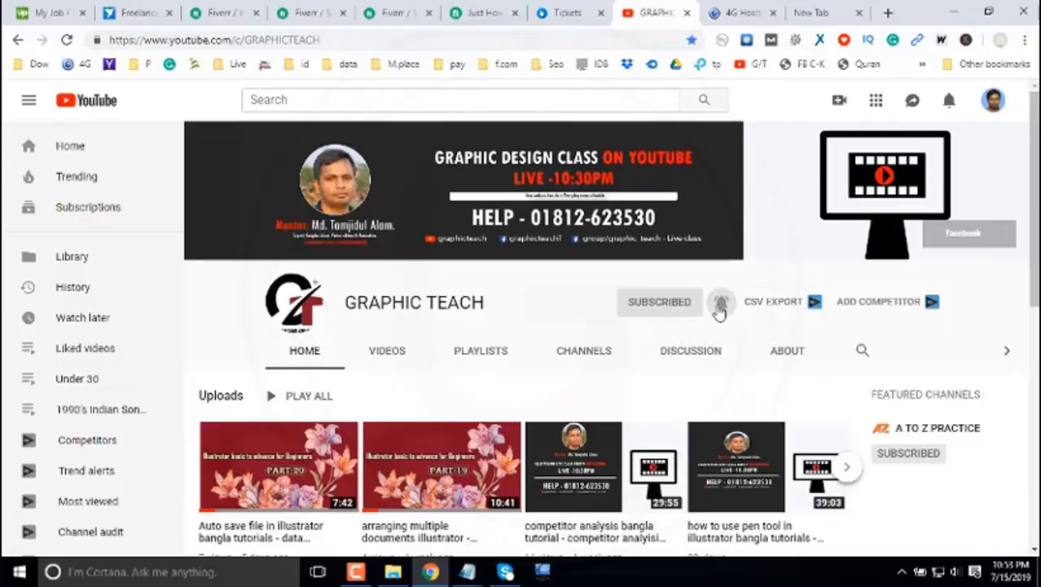
- Turn on all notifications for Graphic Teach, then highlight the account's display name
left_click(720, 305)
left_click(994, 99)
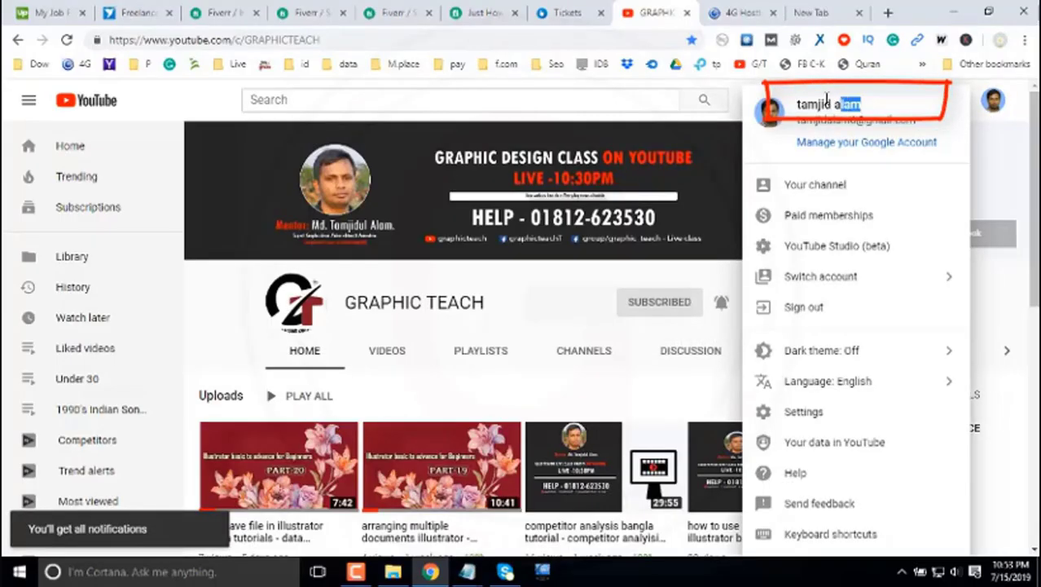
left_click_drag(828, 104, 800, 103)
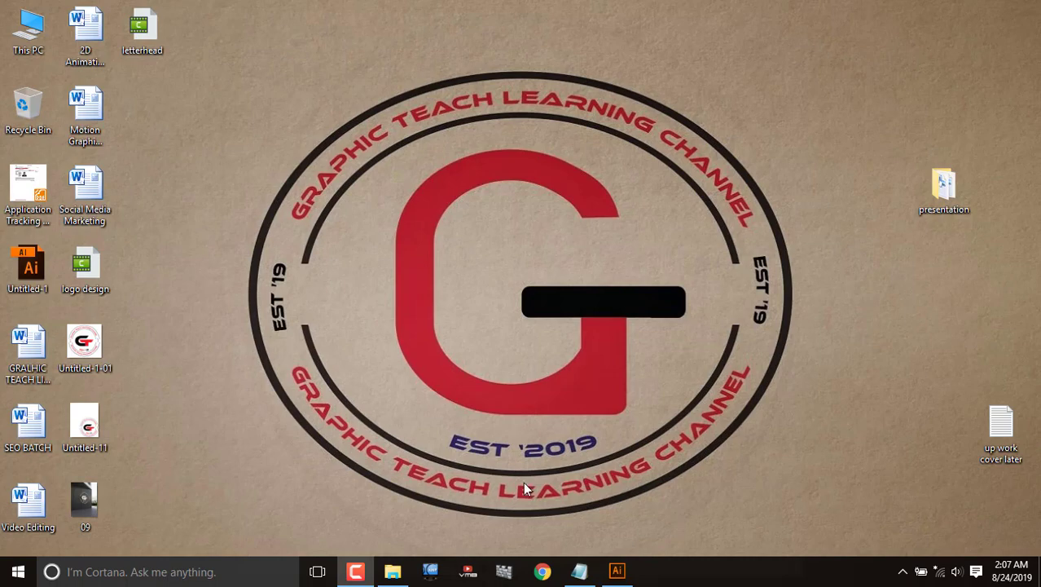
- Open Chrome and connect to a Wi-Fi network from the taskbar
left_click(542, 571)
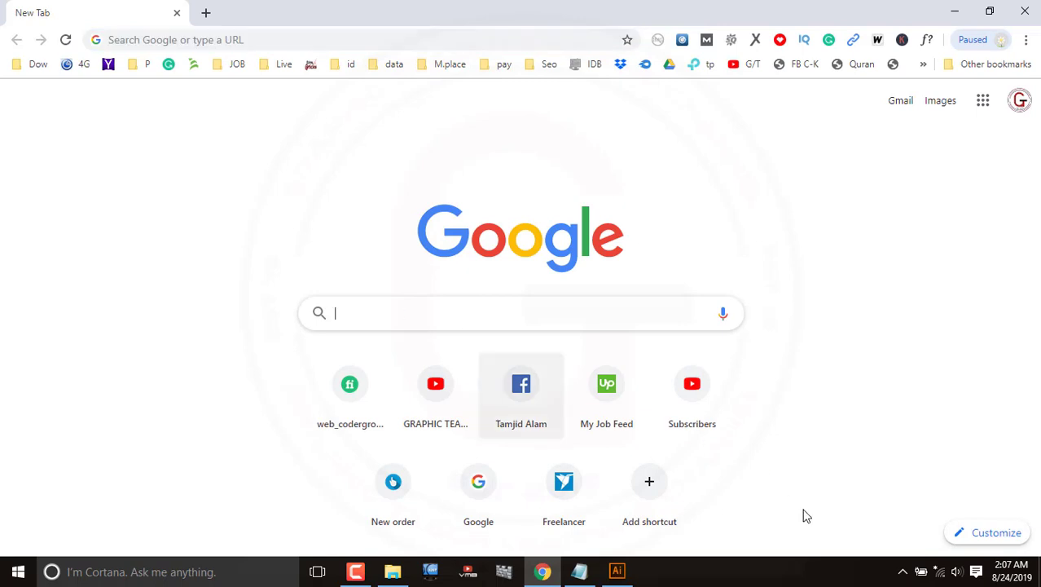
left_click(940, 571)
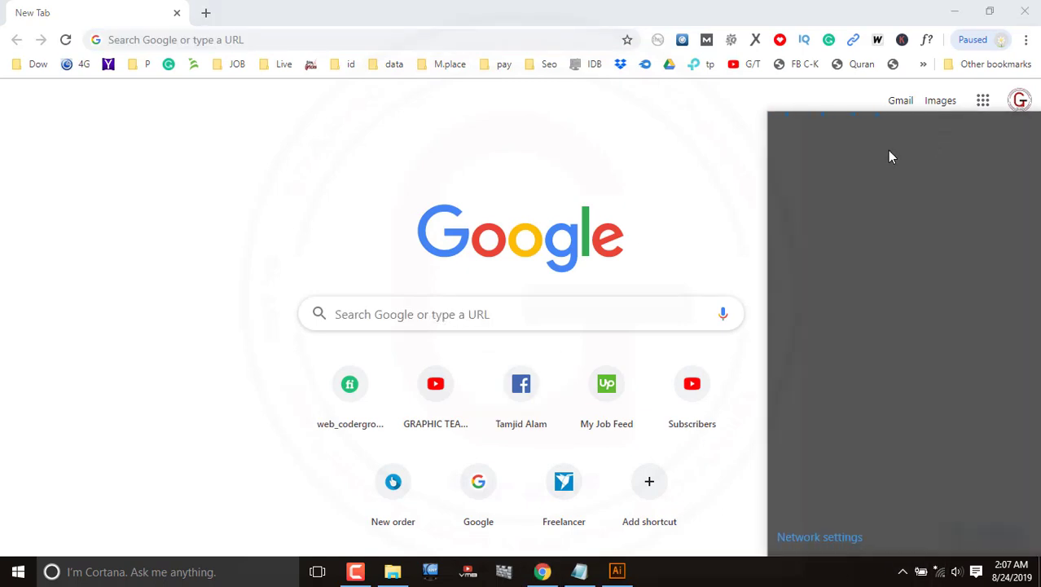
left_click(884, 145)
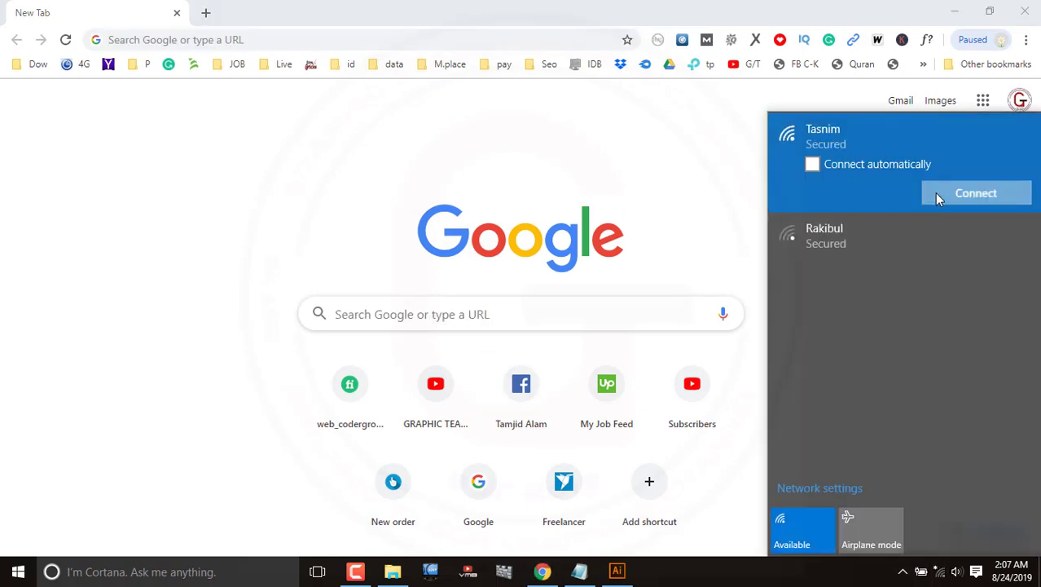
left_click(937, 194)
- Search Google for 'business cards'
left_click(384, 308)
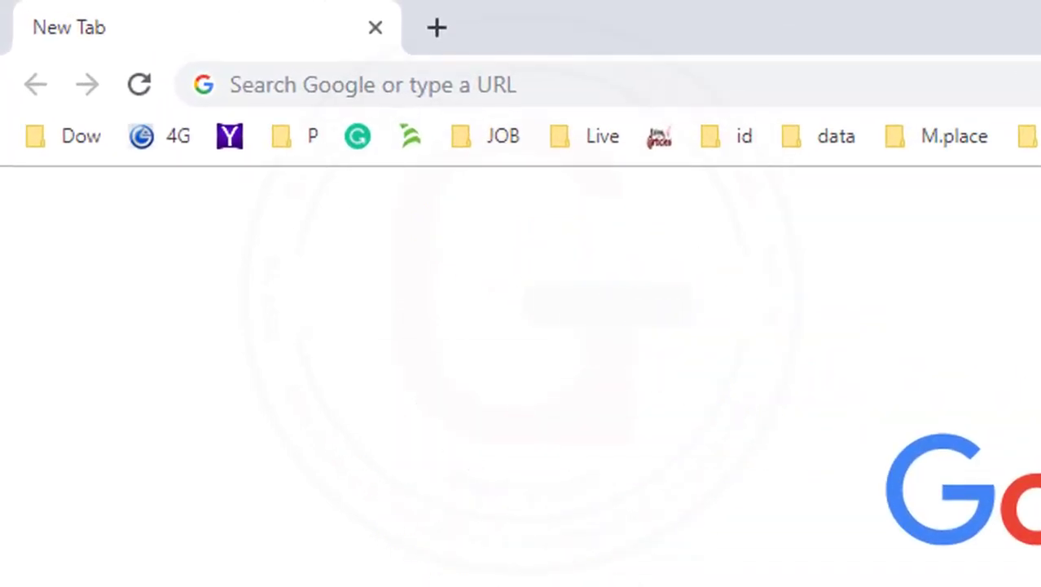
type("busine")
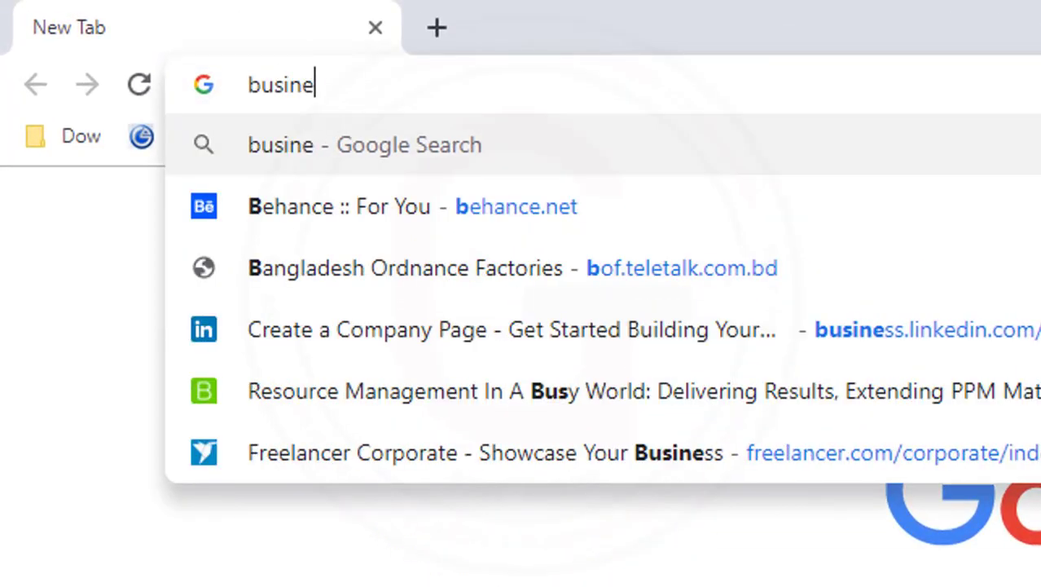
type("ss car")
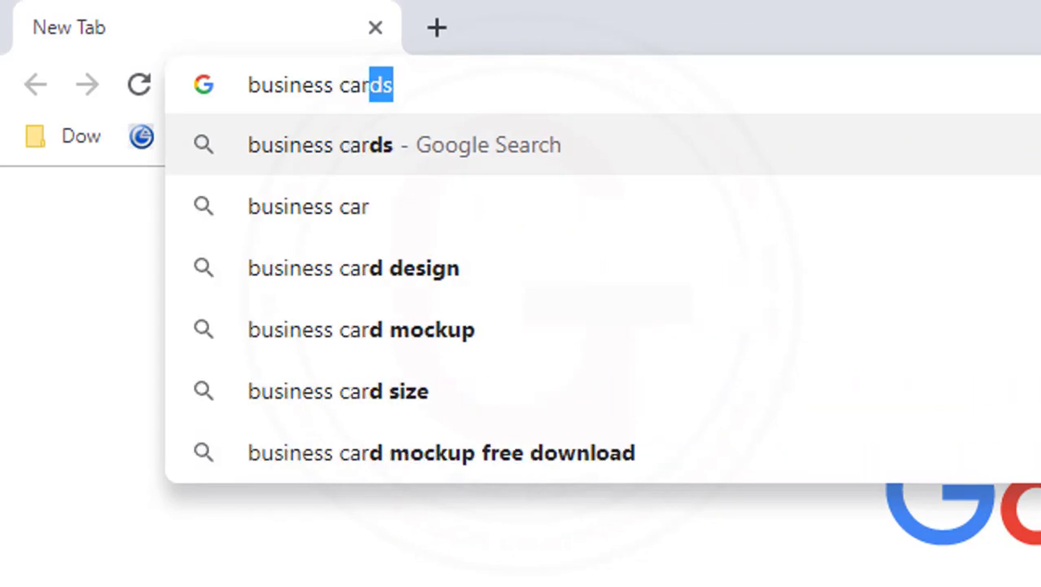
type("ds")
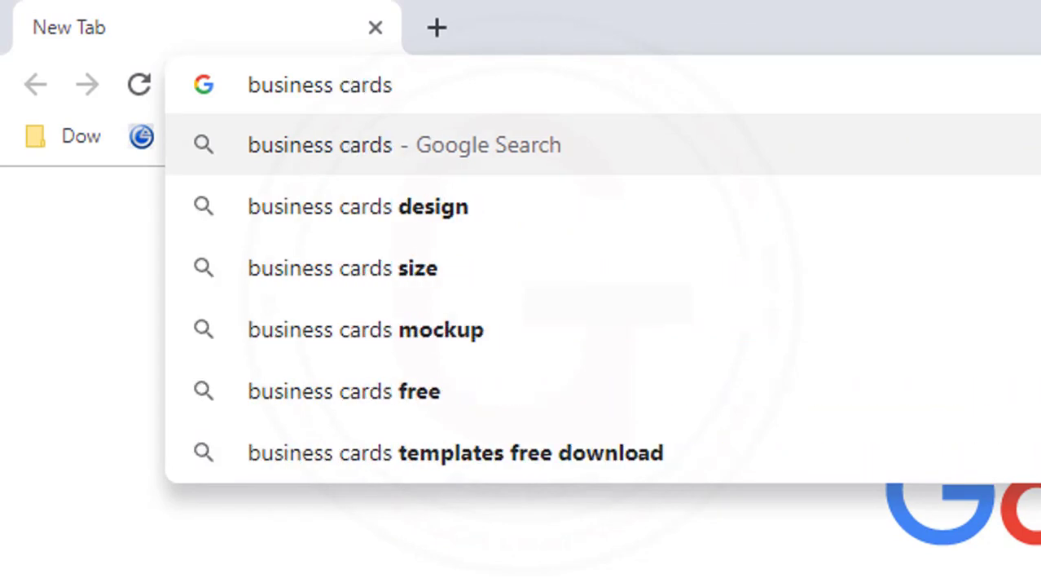
key("Return")
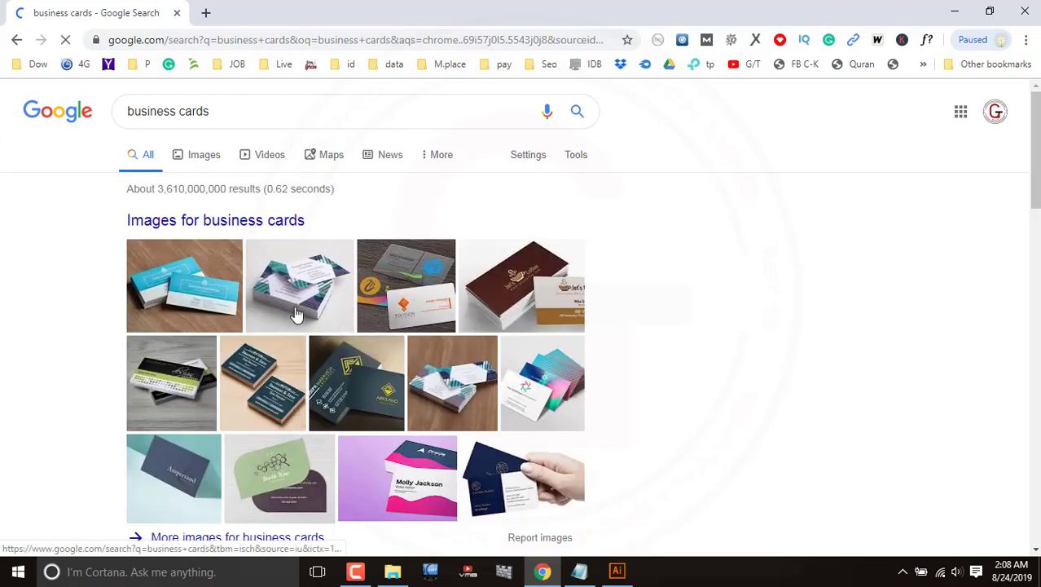
- Show image results and preview the dark teal and yellow Silk business card
left_click(217, 159)
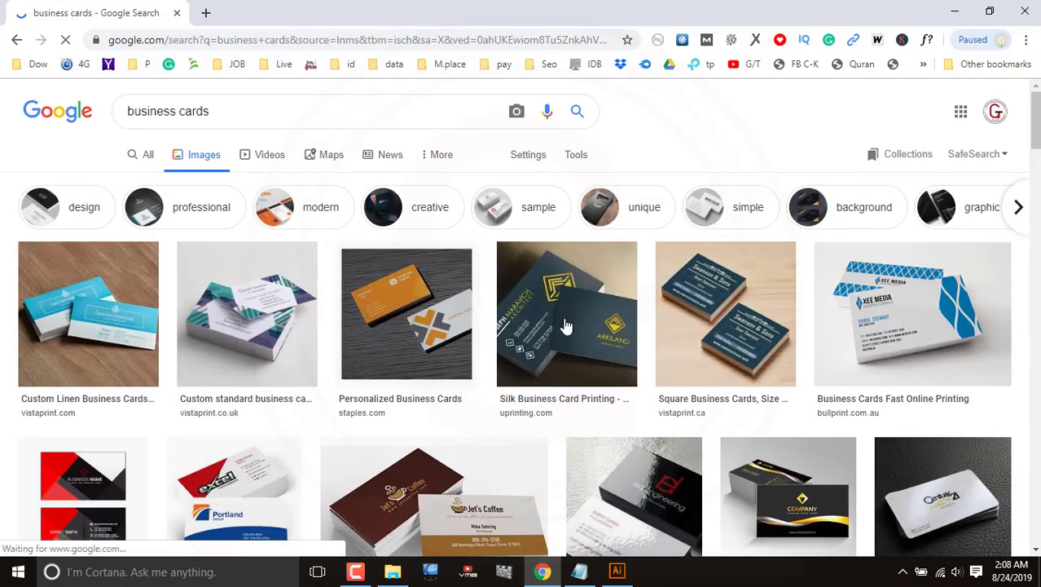
left_click(894, 336)
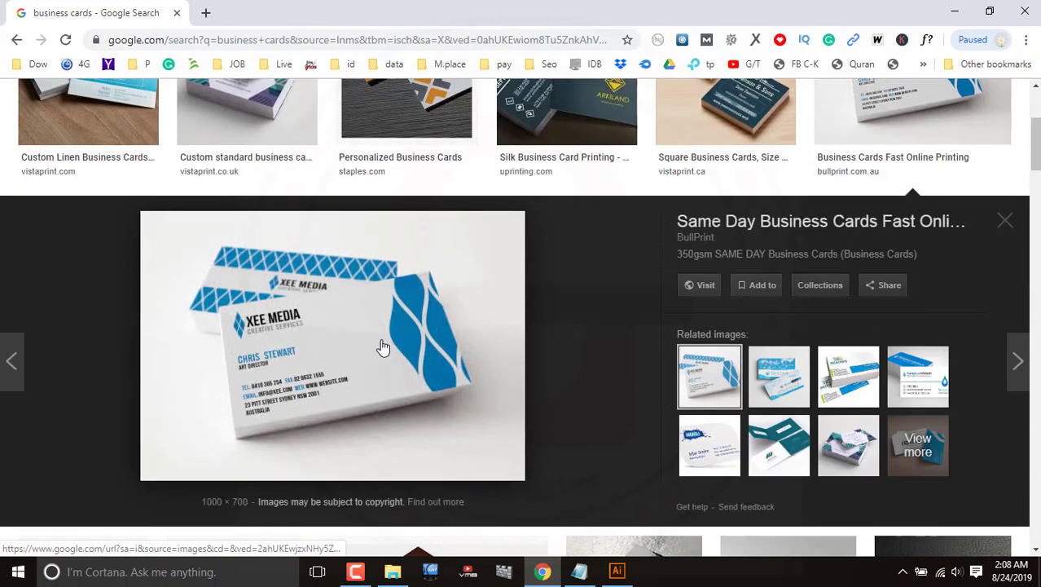
scroll(386, 345, "up", 2)
left_click(543, 244)
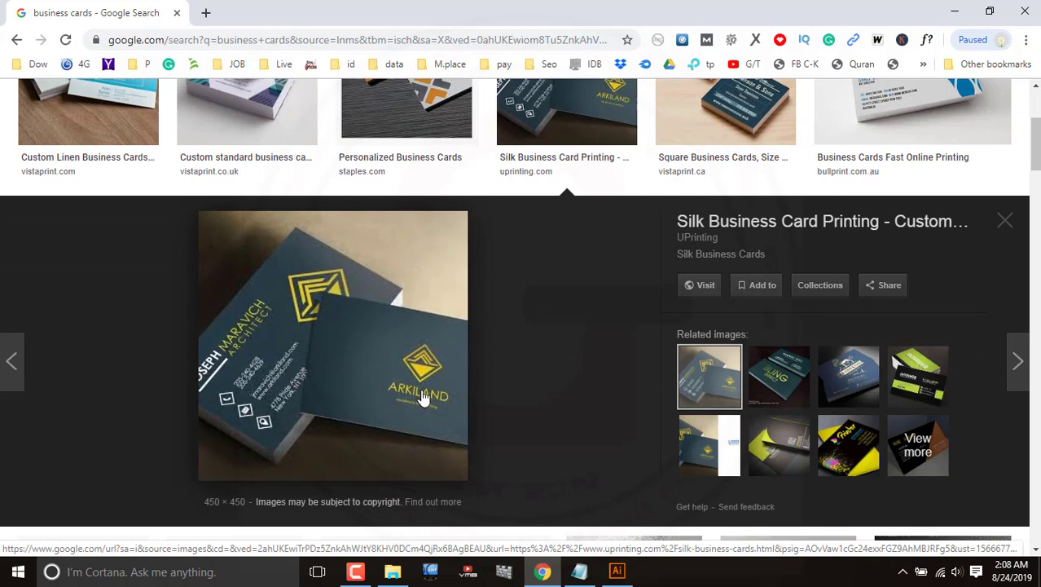
- Open the card image in its own tab, then start a fresh blank tab
right_click(361, 378)
left_click(430, 253)
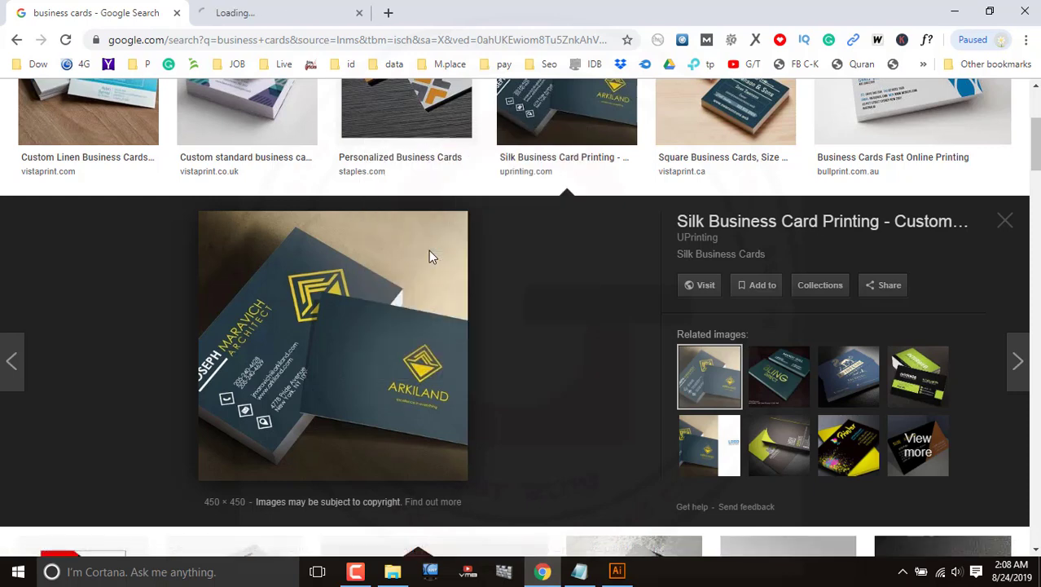
left_click(356, 24)
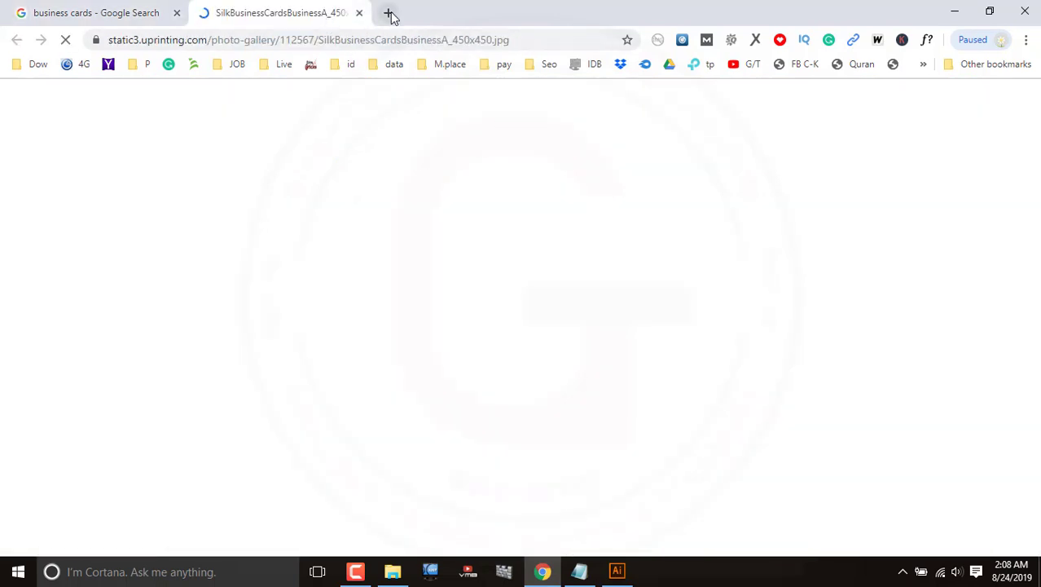
left_click(388, 12)
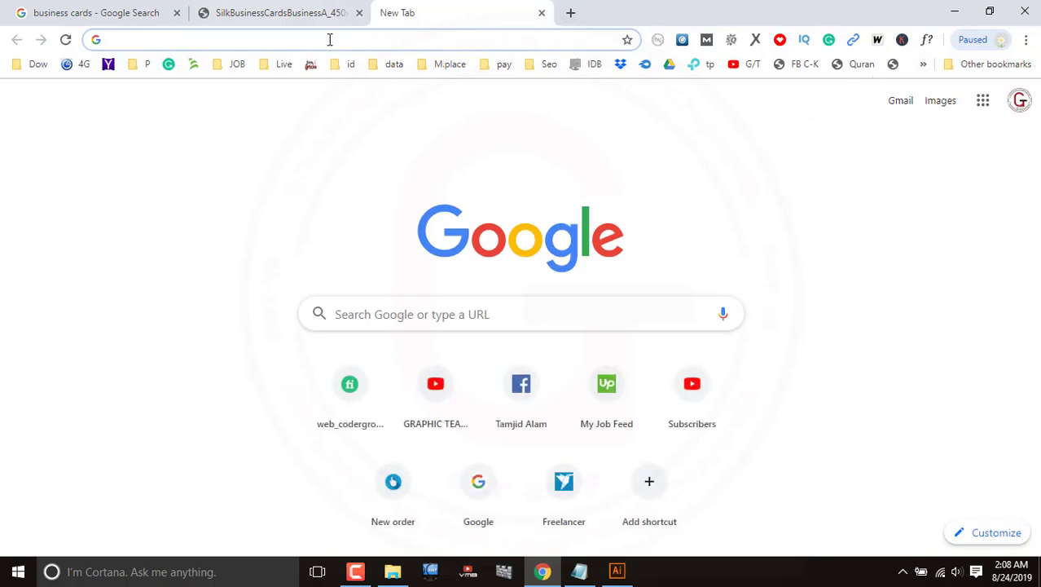
- Search 'font' and open Font Squirrel's Font Identifier page
left_click(38, 69)
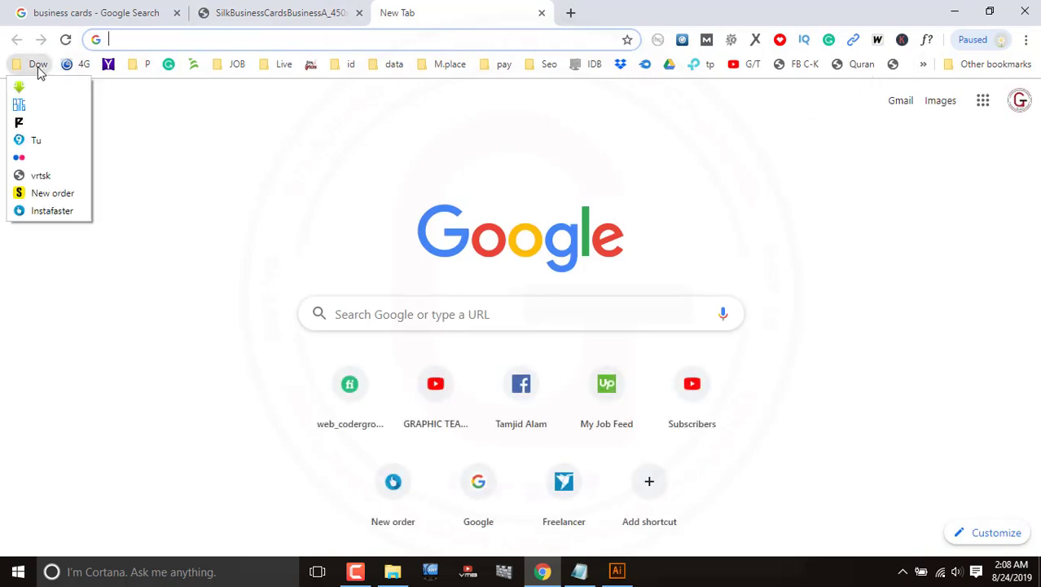
left_click(37, 69)
left_click(334, 10)
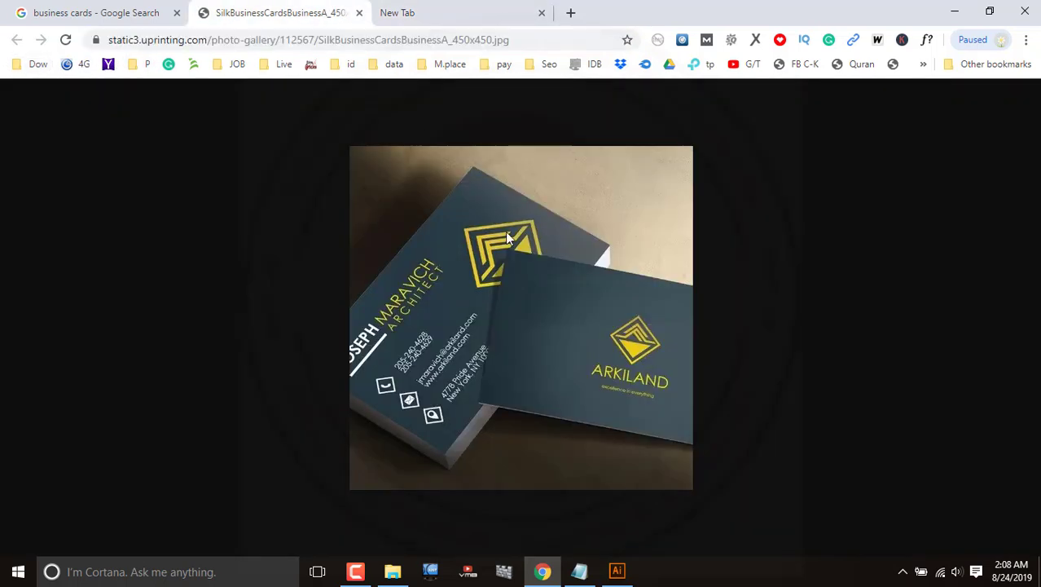
left_click(420, 11)
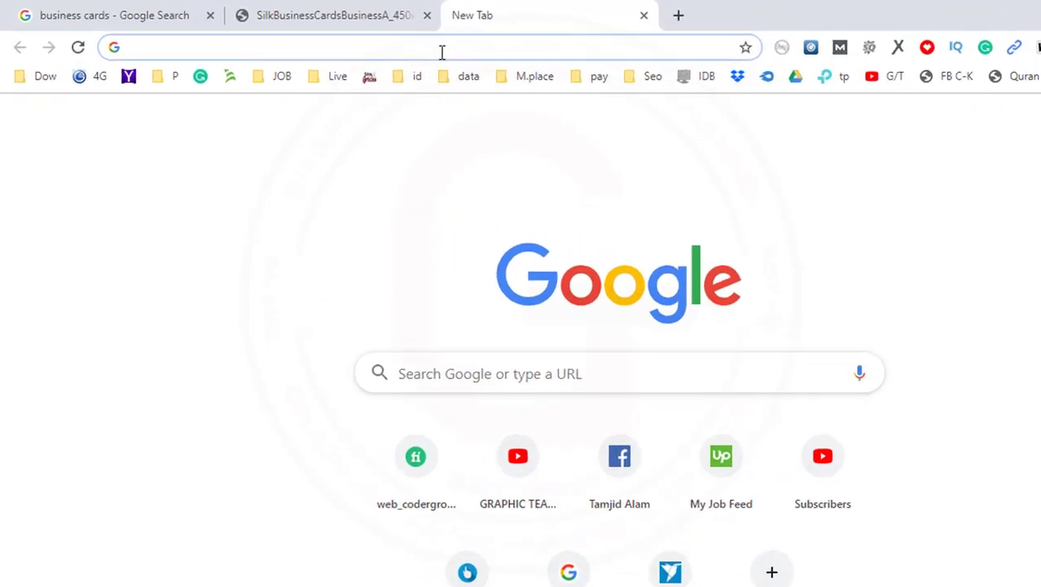
type("font")
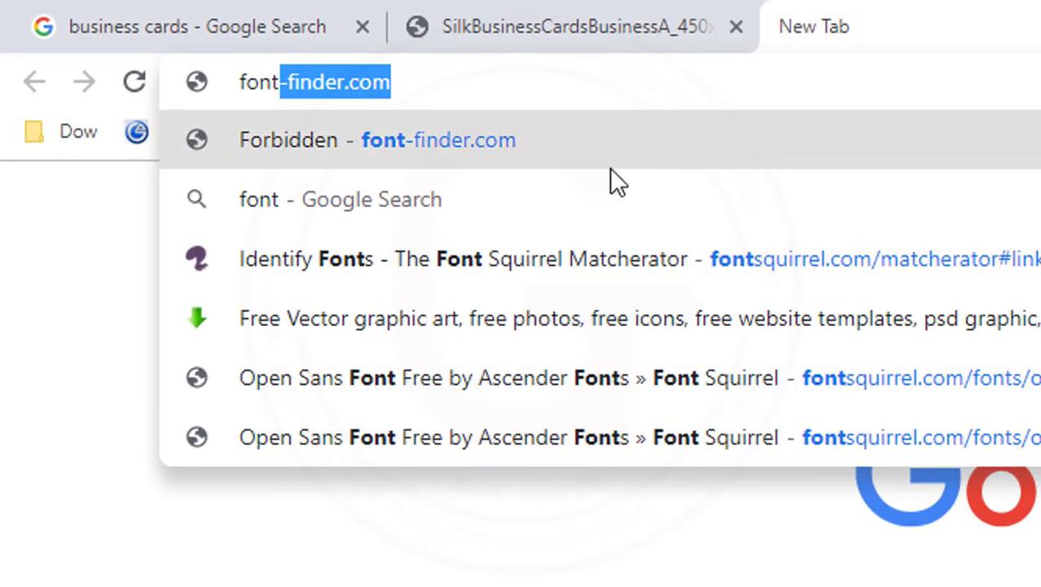
left_click(507, 259)
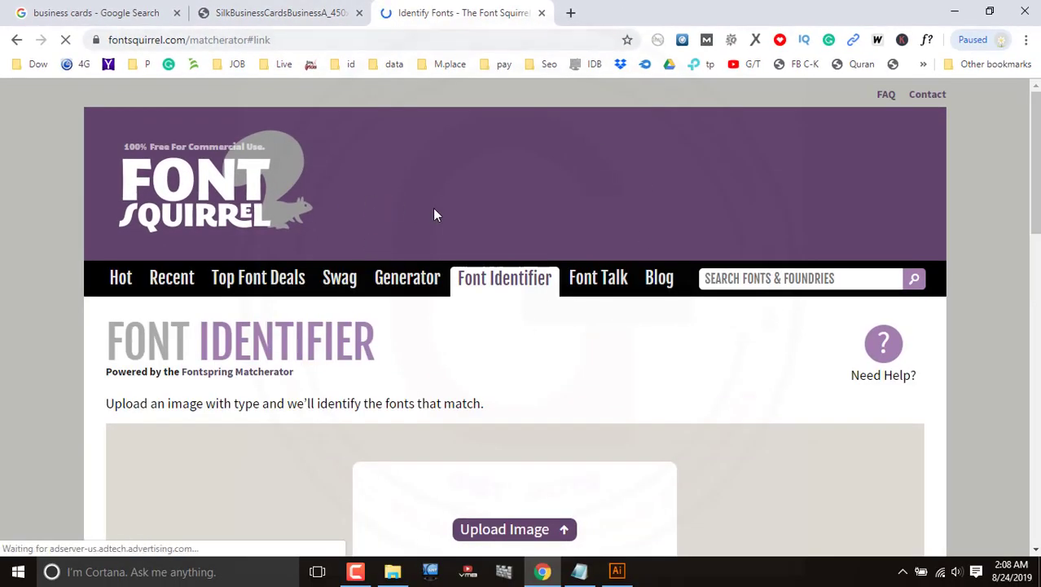
scroll(432, 208, "down", 2)
- Copy the business card image's web address from its tab
left_click(297, 12)
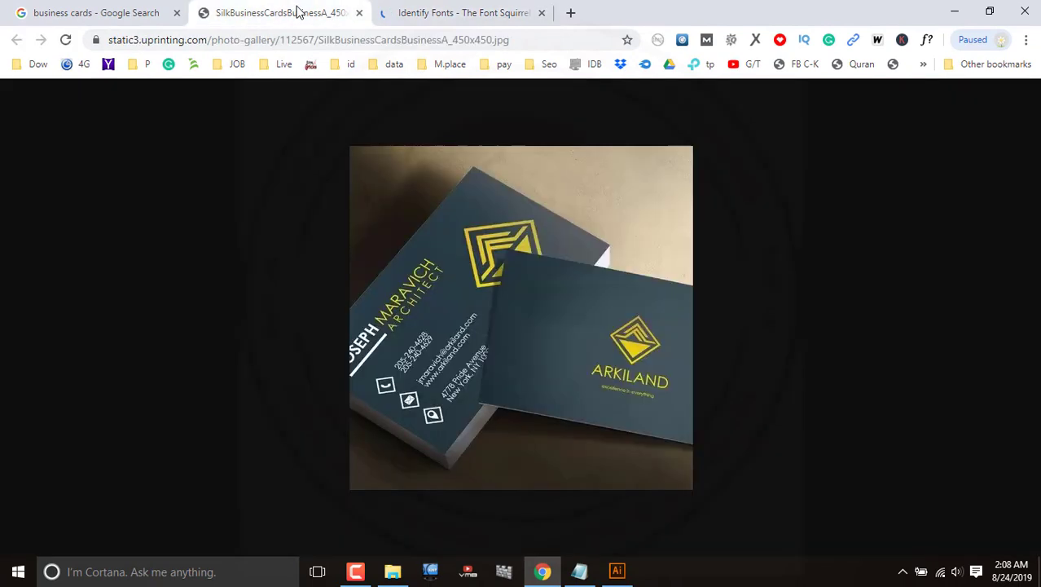
left_click(405, 39)
right_click(405, 40)
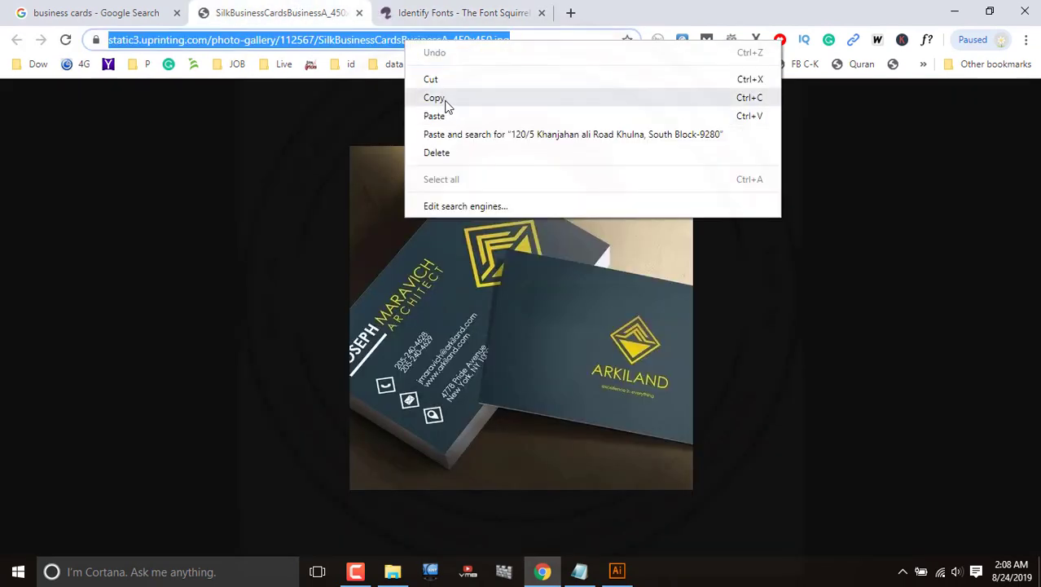
left_click(447, 104)
left_click(420, 12)
- Submit the image URL in Upload Image With Url twice; it returns an unknown error
left_click(525, 440)
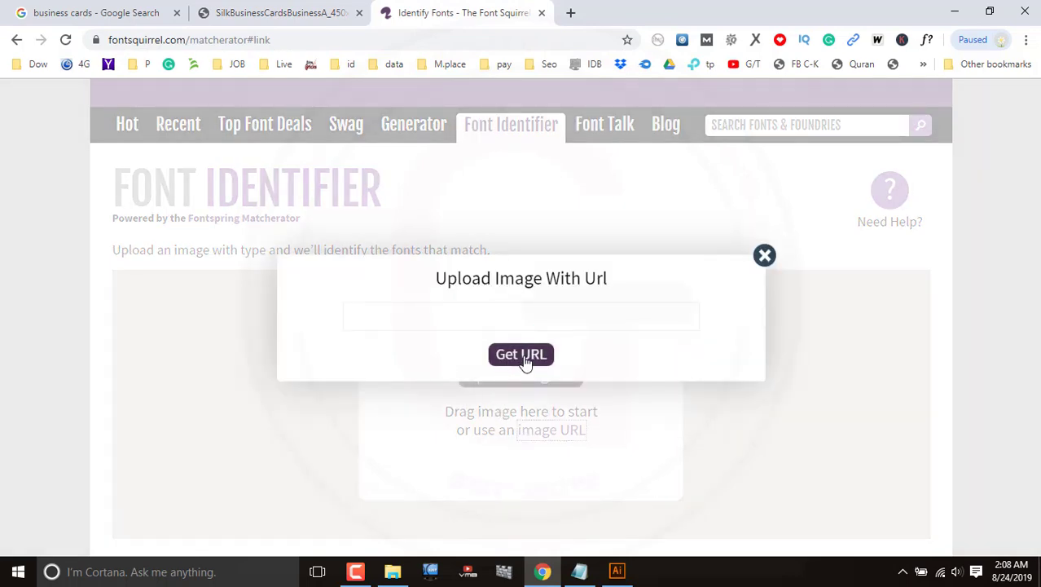
left_click(524, 357)
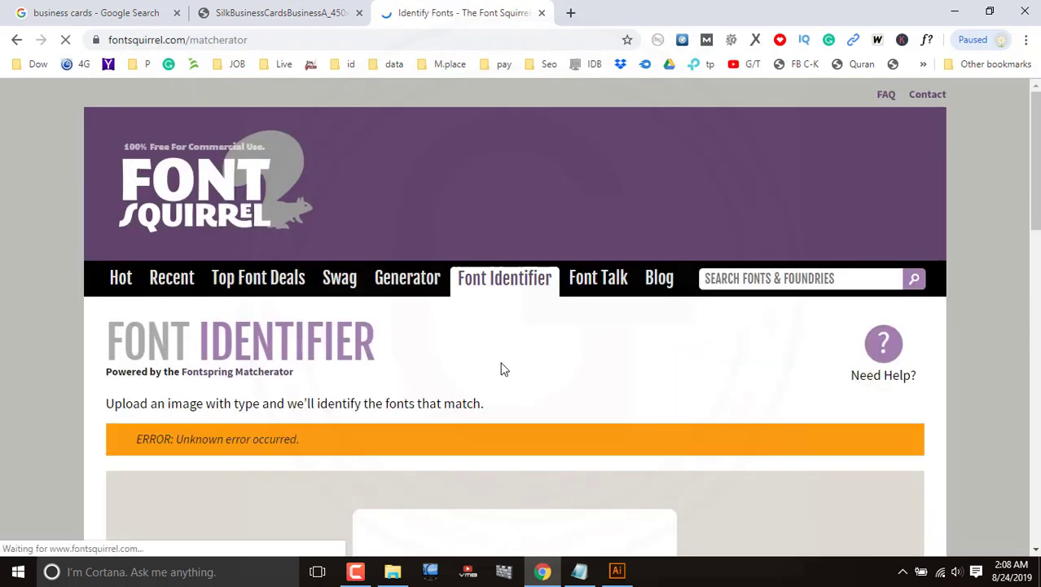
scroll(503, 369, "down", 3)
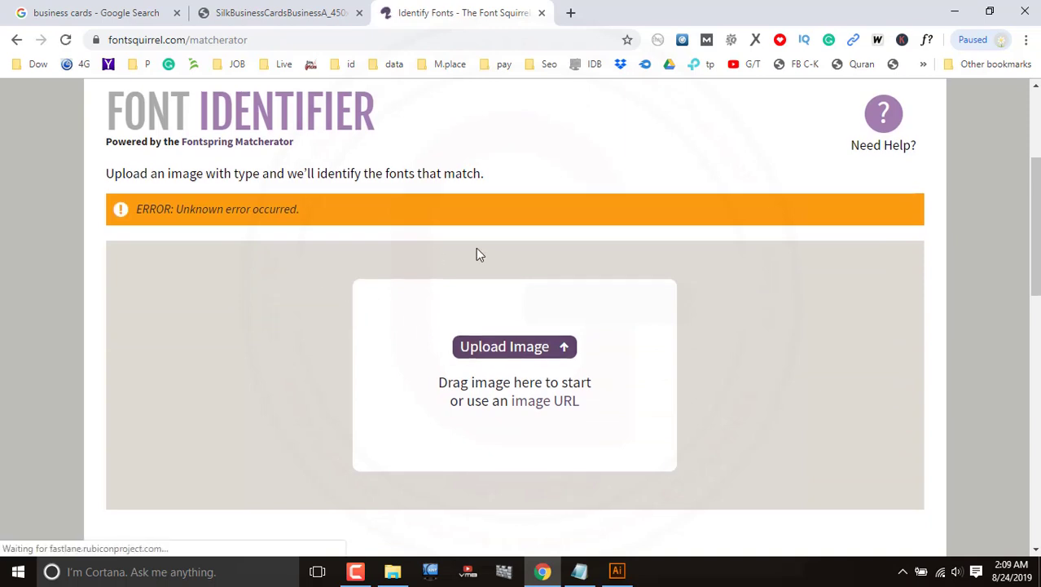
left_click(547, 403)
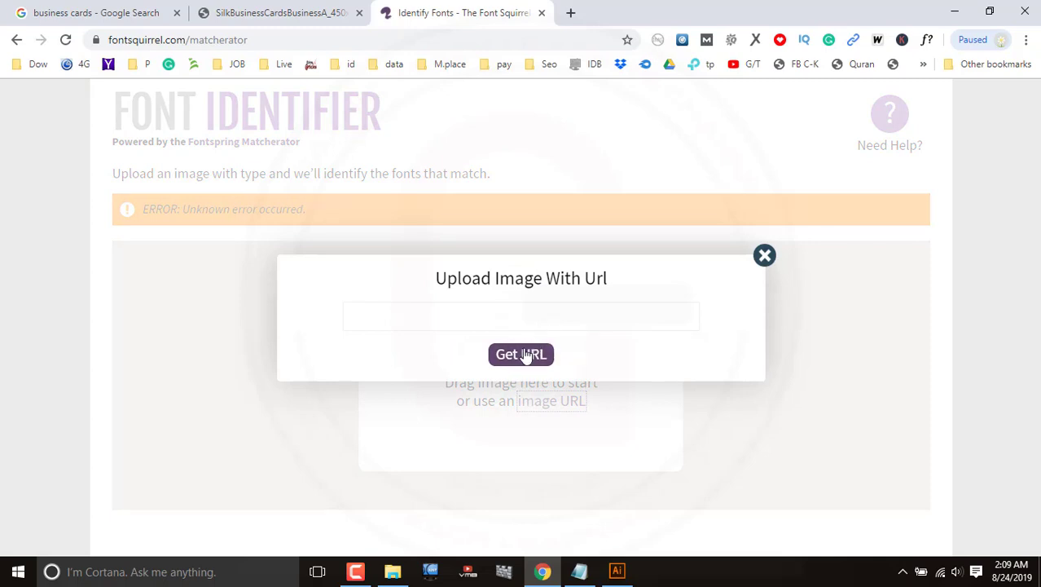
left_click(524, 358)
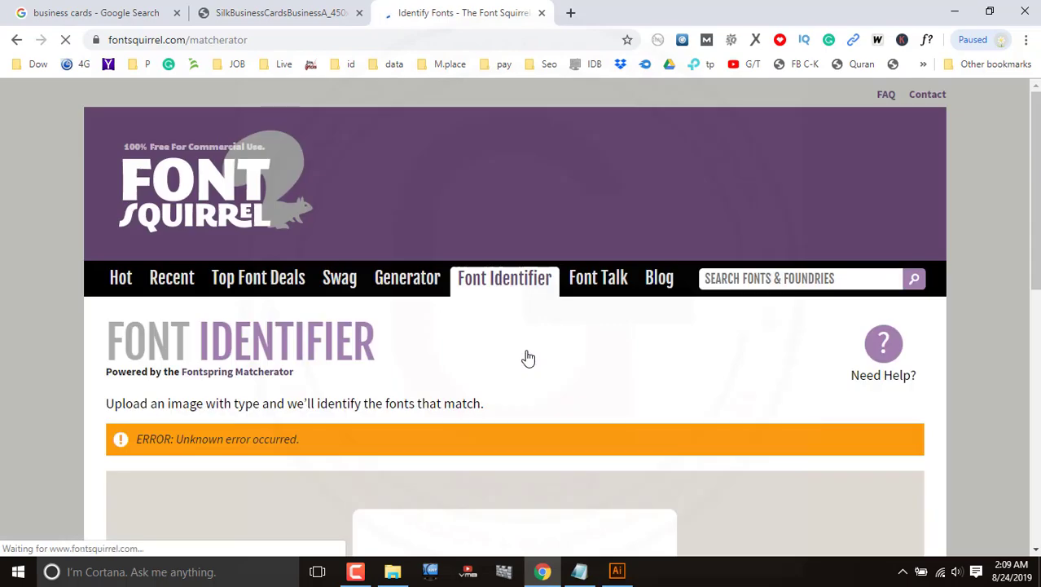
scroll(528, 358, "down", 3)
scroll(526, 356, "down", 5)
scroll(526, 355, "down", 1)
scroll(526, 355, "up", 4)
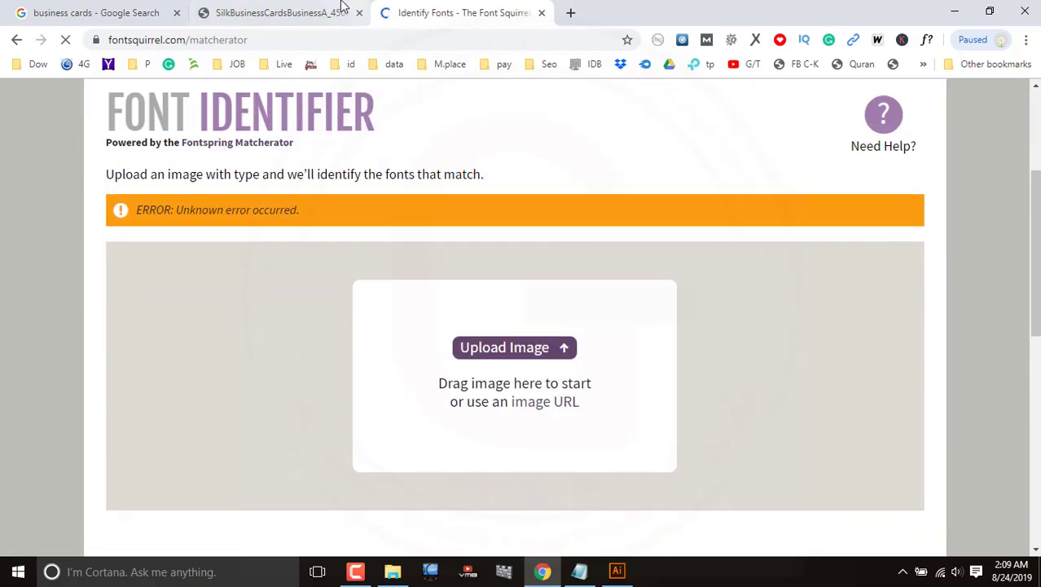
left_click(343, 6)
- Save the business card image to the Desktop
right_click(501, 242)
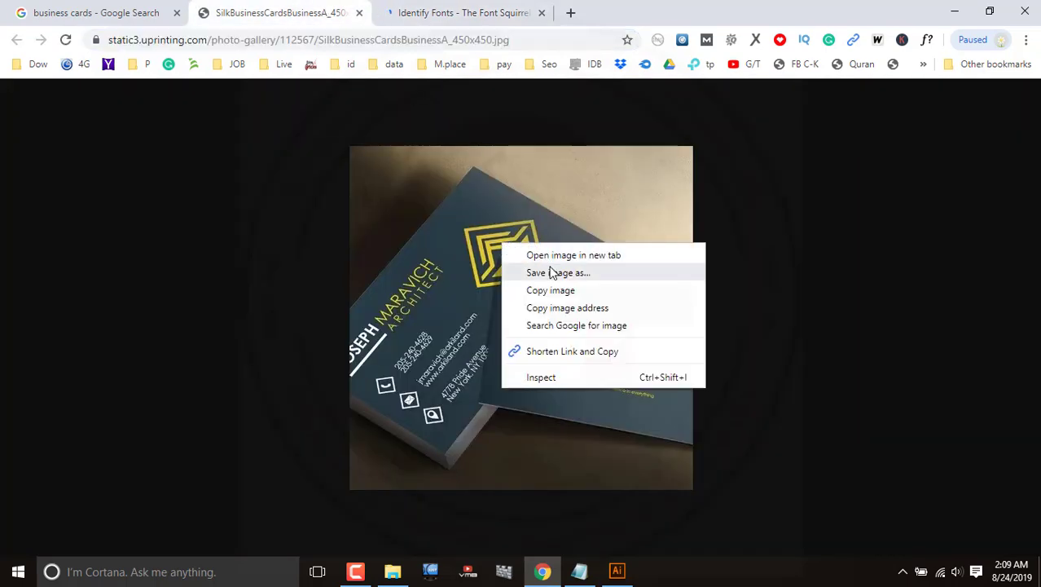
left_click(552, 272)
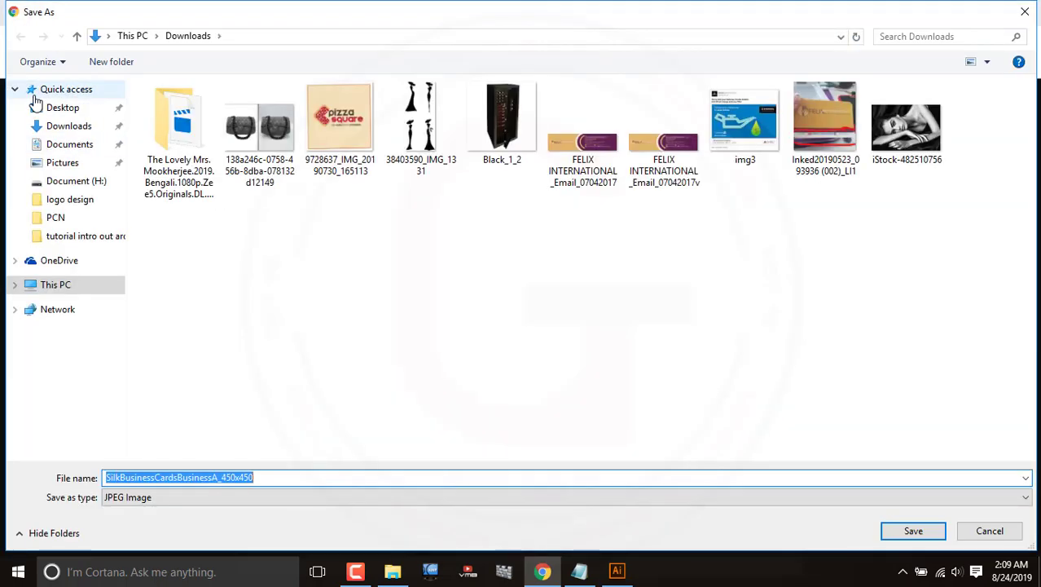
left_click(39, 108)
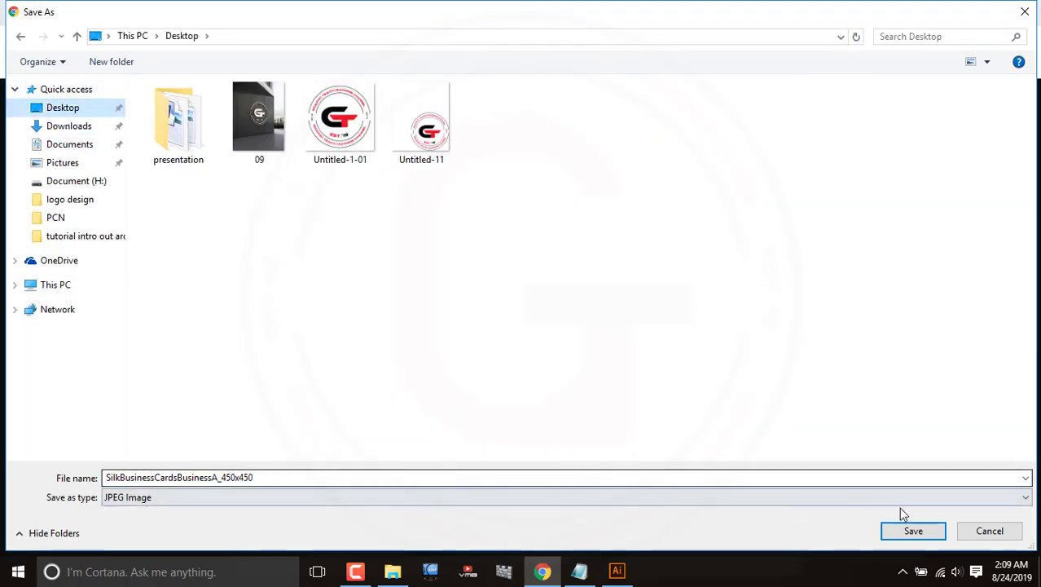
left_click(917, 531)
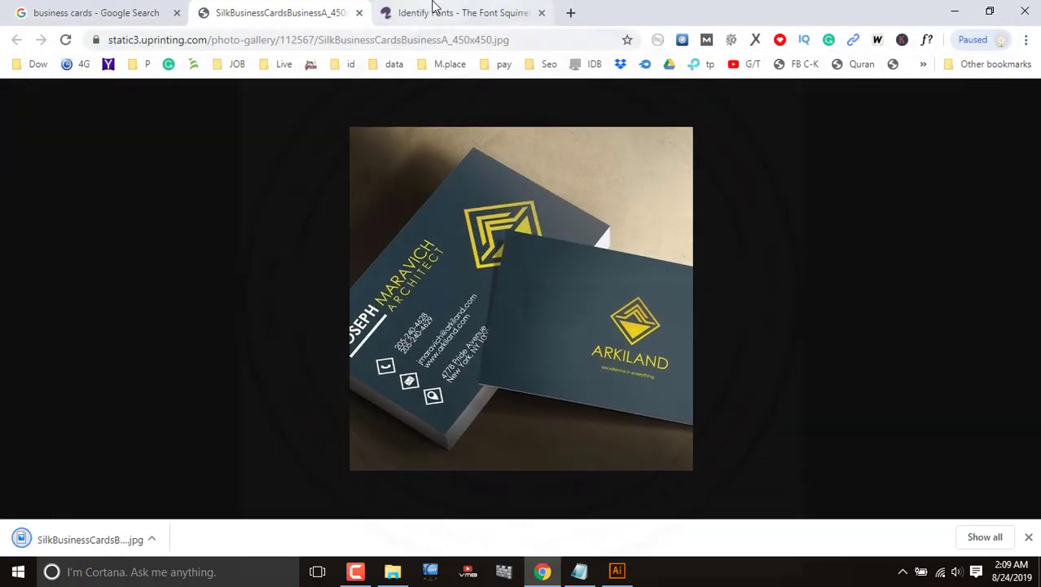
- Upload the saved card image from the Desktop into the Font Identifier
left_click(434, 10)
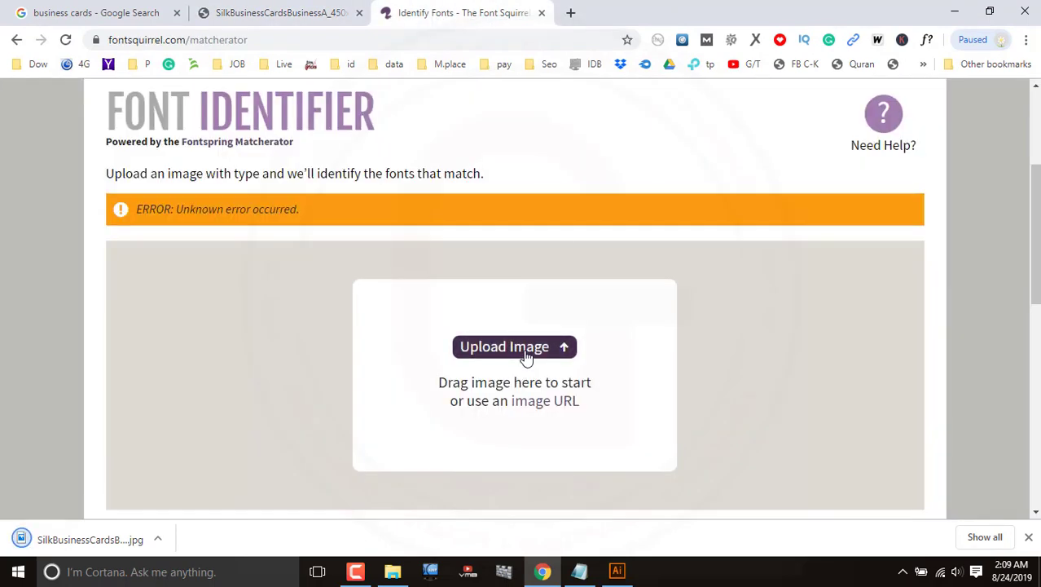
left_click(495, 346)
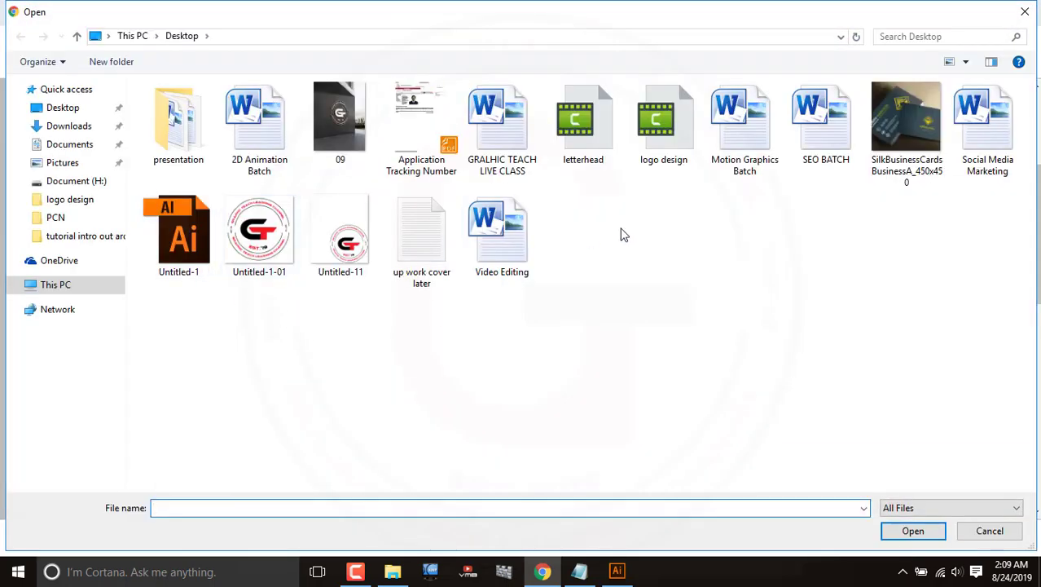
double_click(895, 143)
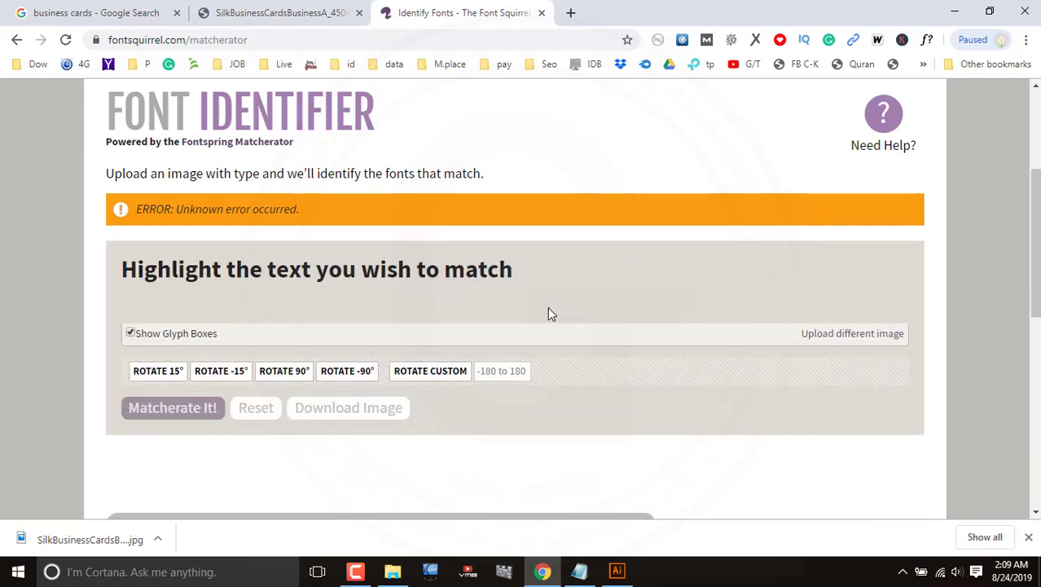
scroll(529, 300, "down", 2)
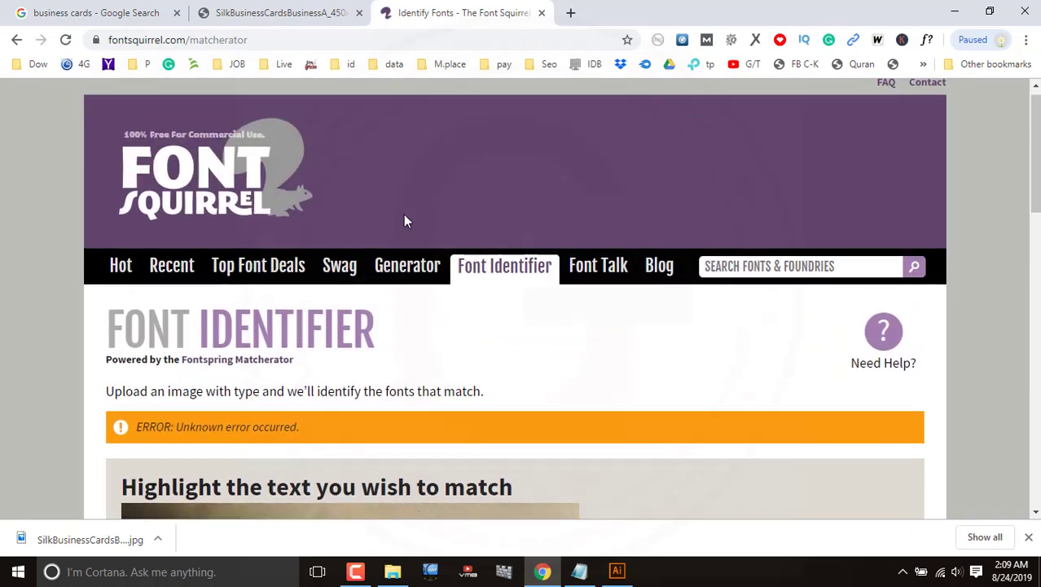
scroll(596, 348, "down", 6)
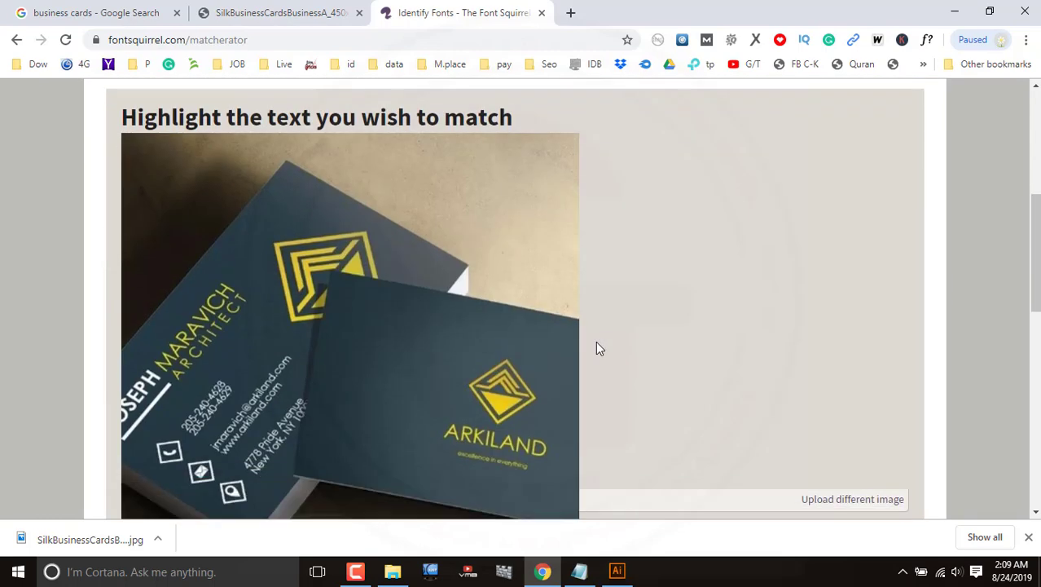
scroll(519, 303, "down", 2)
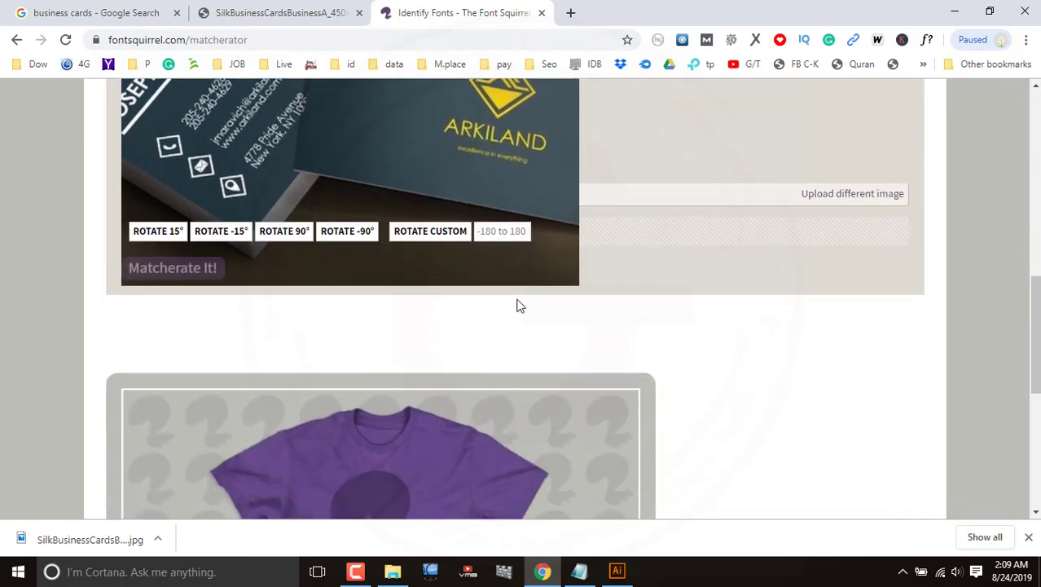
scroll(401, 301, "down", 3)
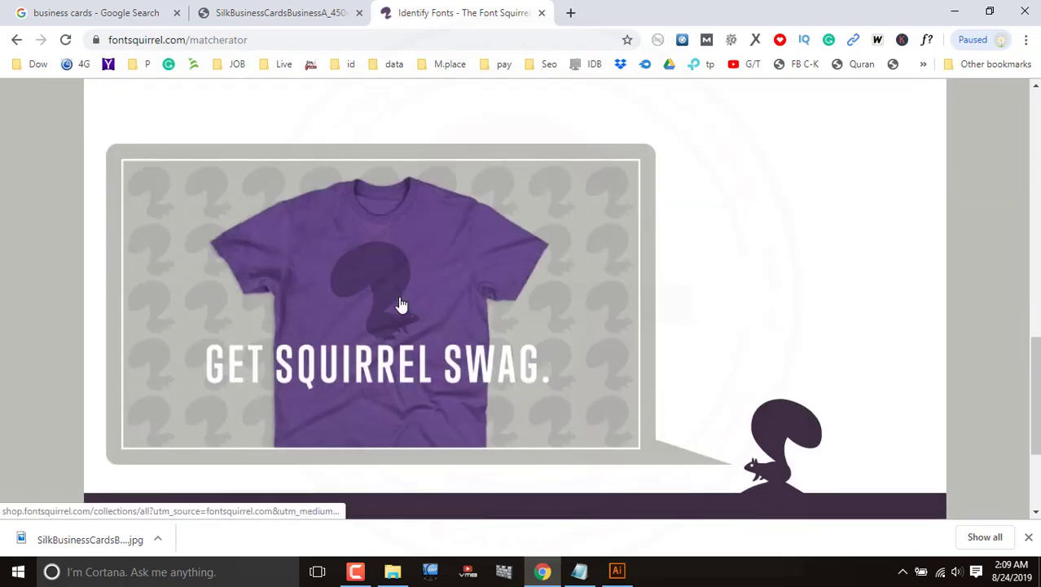
scroll(400, 302, "up", 3)
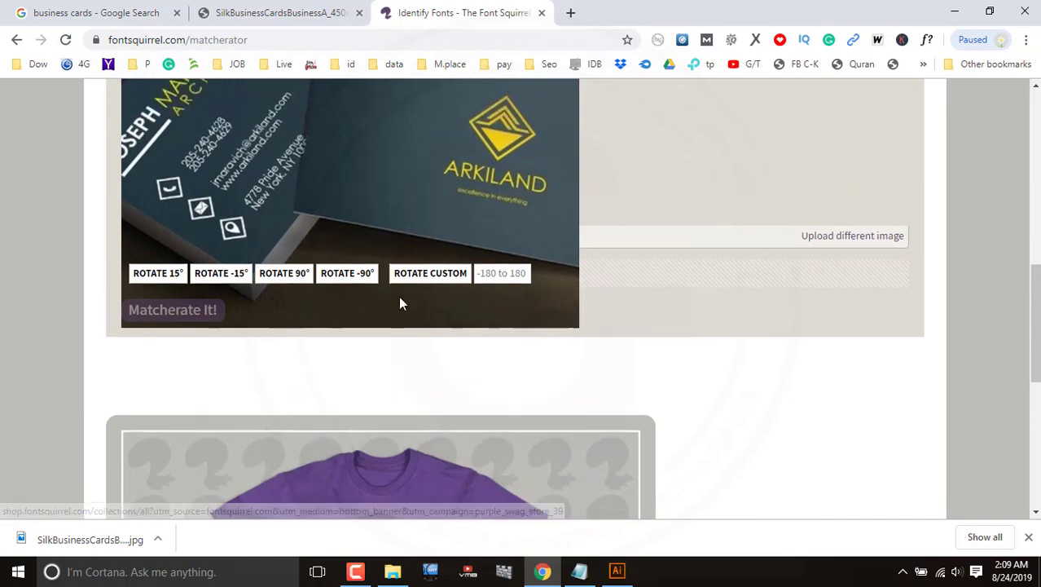
- Stretch the selection box right and left to cover the card text and name
scroll(400, 298, "up", 2)
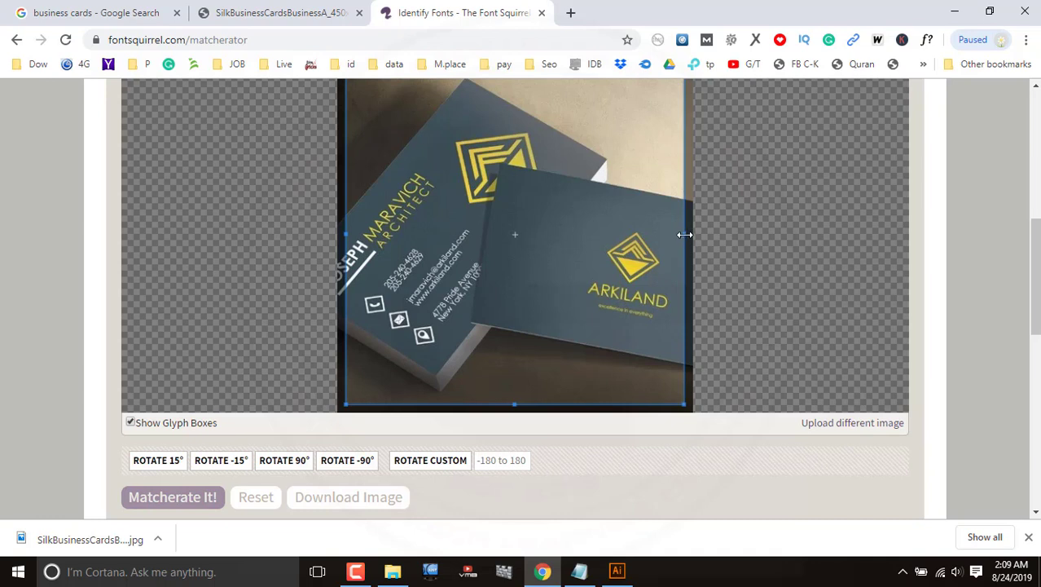
left_click_drag(683, 234, 703, 234)
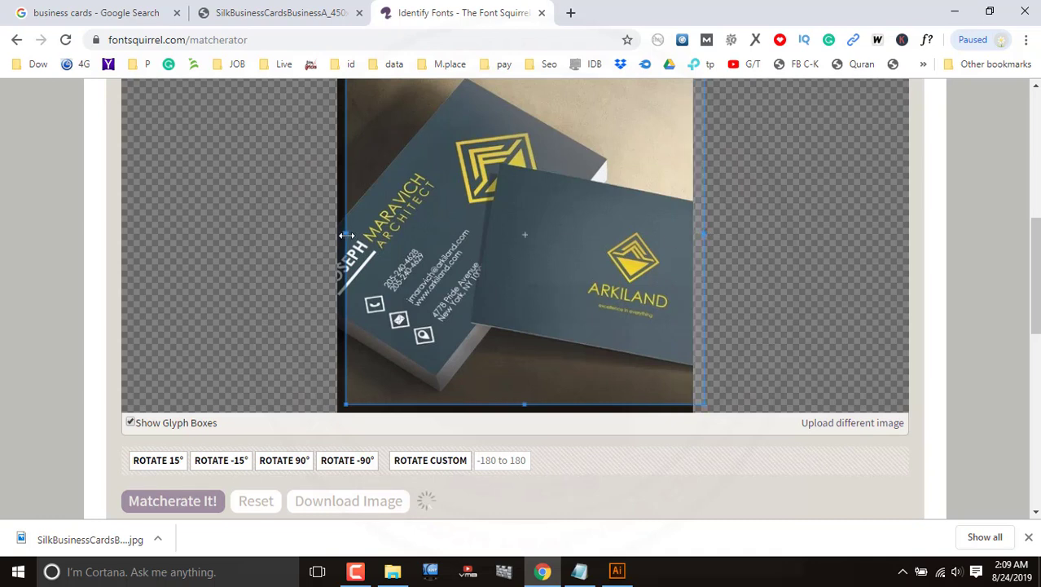
left_click_drag(346, 235, 337, 235)
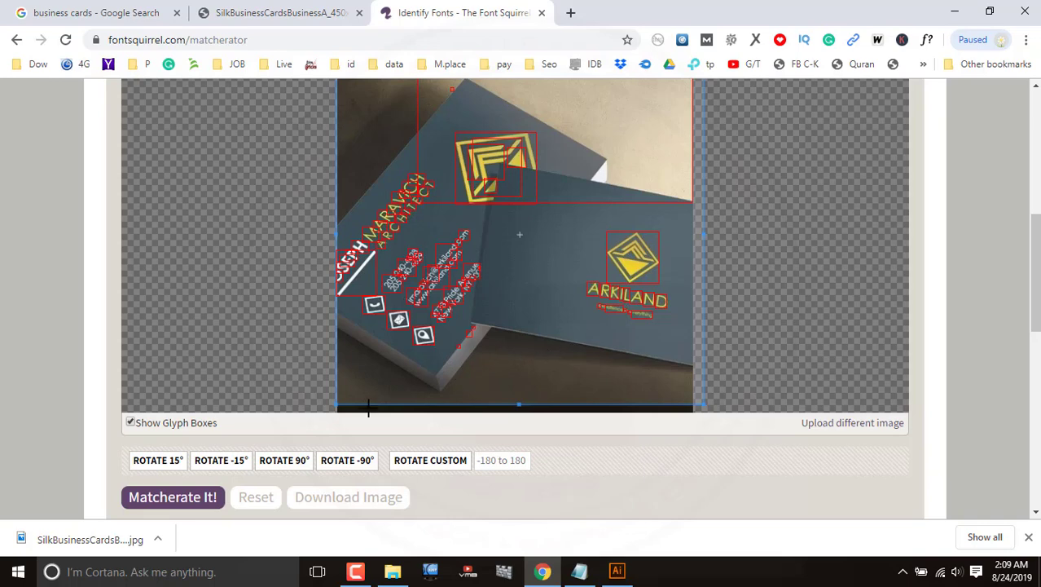
- Run Matcherate It! on the selected card area
left_click(200, 500)
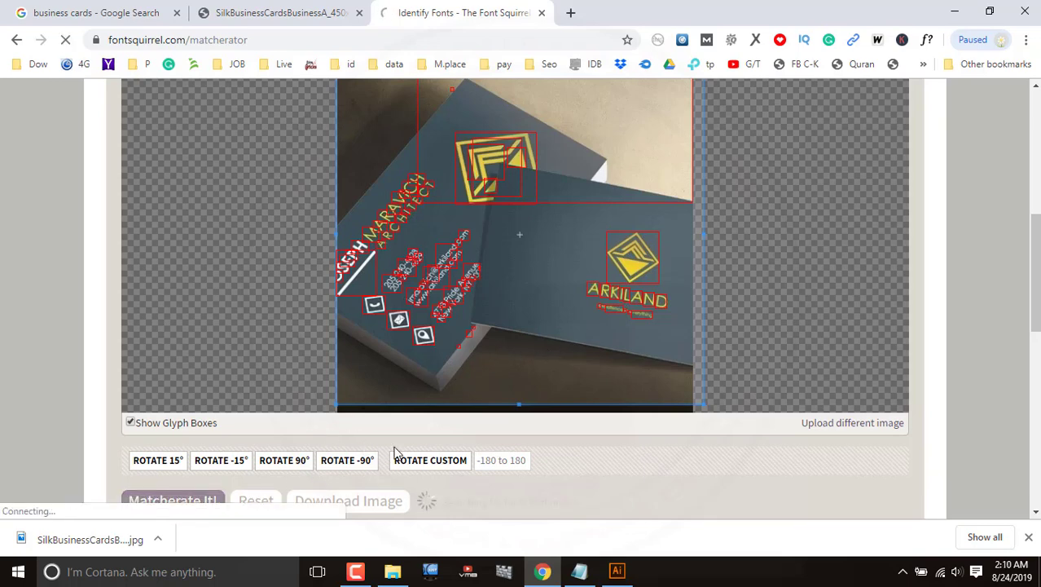
scroll(408, 447, "down", 3)
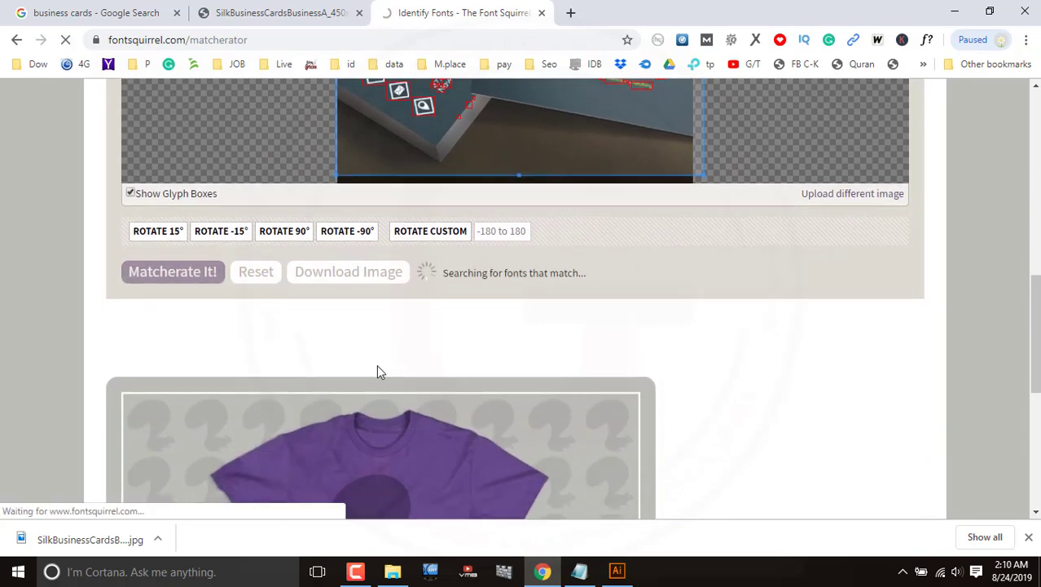
scroll(377, 364, "up", 2)
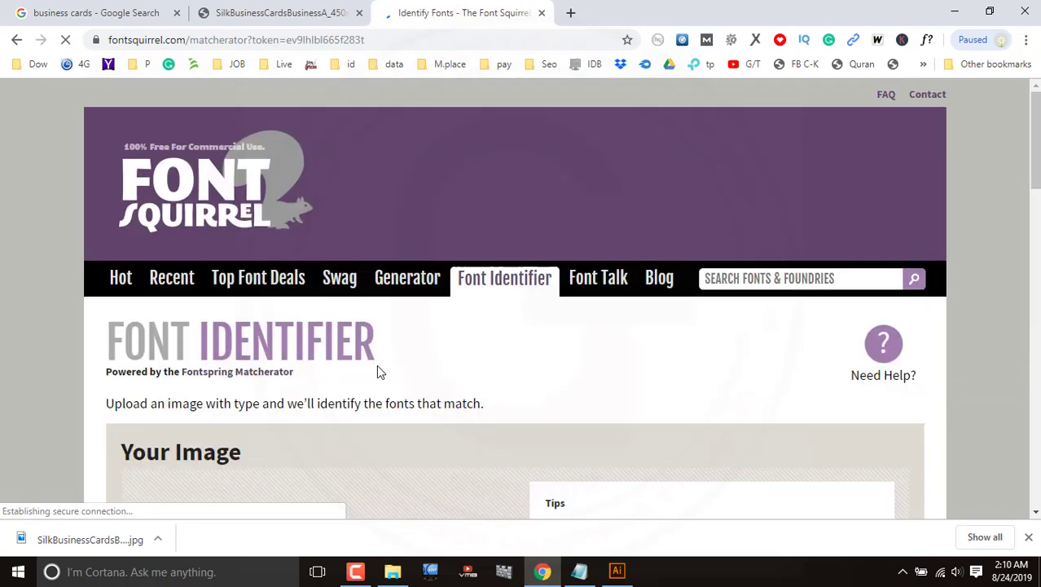
scroll(435, 389, "down", 4)
scroll(435, 389, "down", 5)
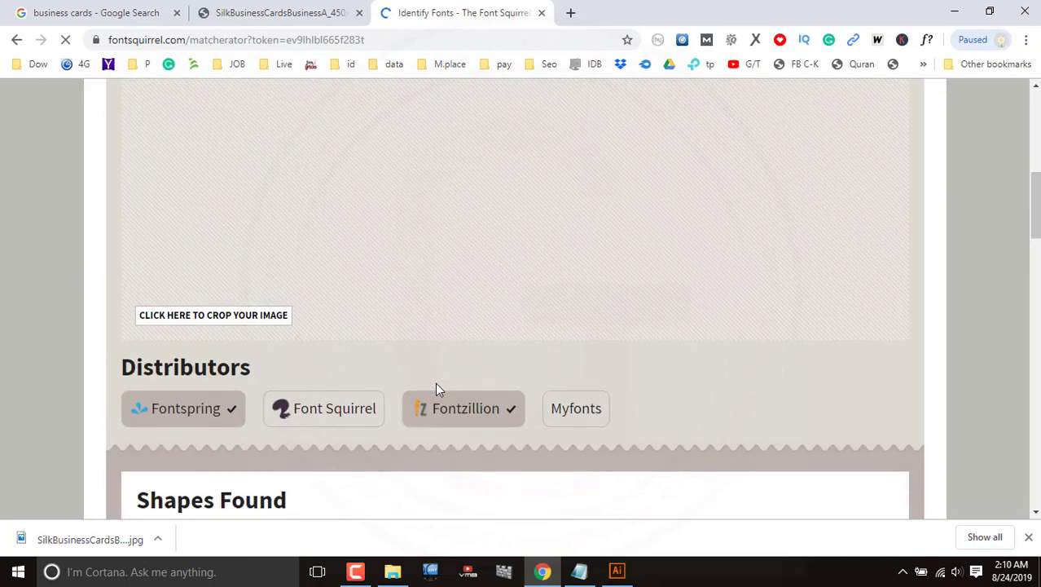
- Include Font Squirrel as a distributor and scroll down to the Shapes Found glyphs
left_click(345, 267)
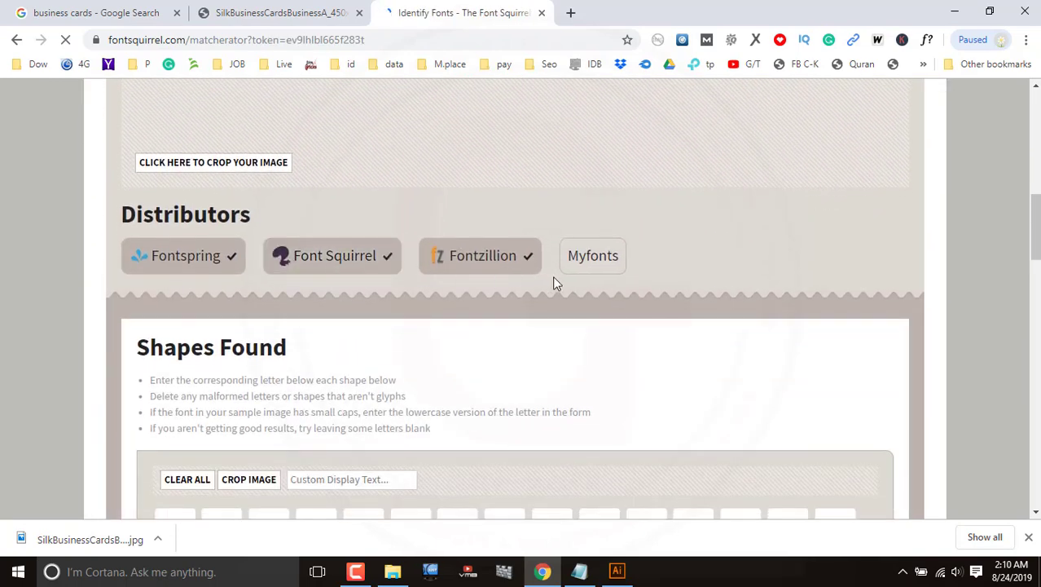
scroll(375, 352, "down", 3)
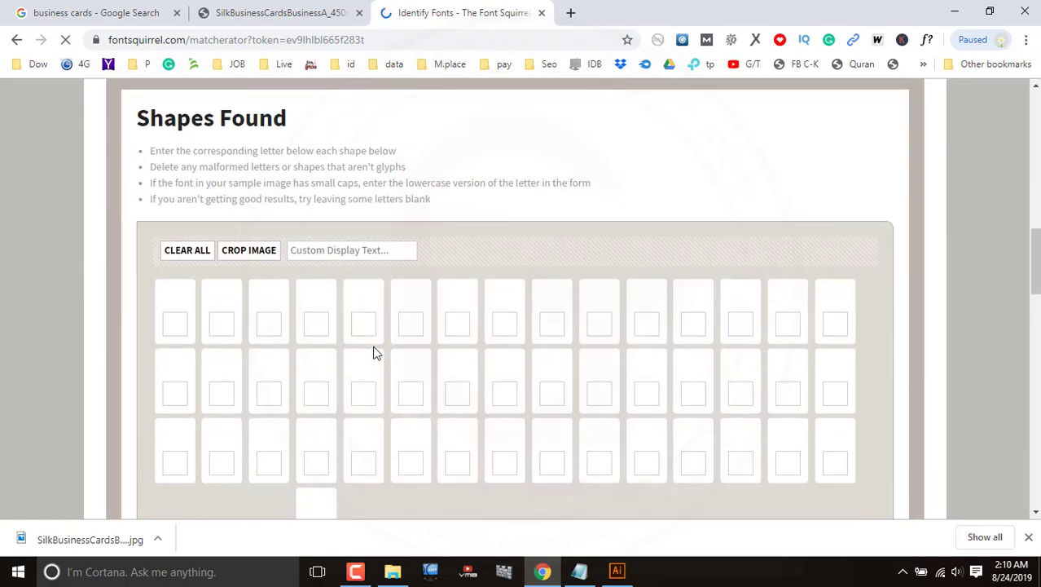
scroll(136, 289, "down", 5)
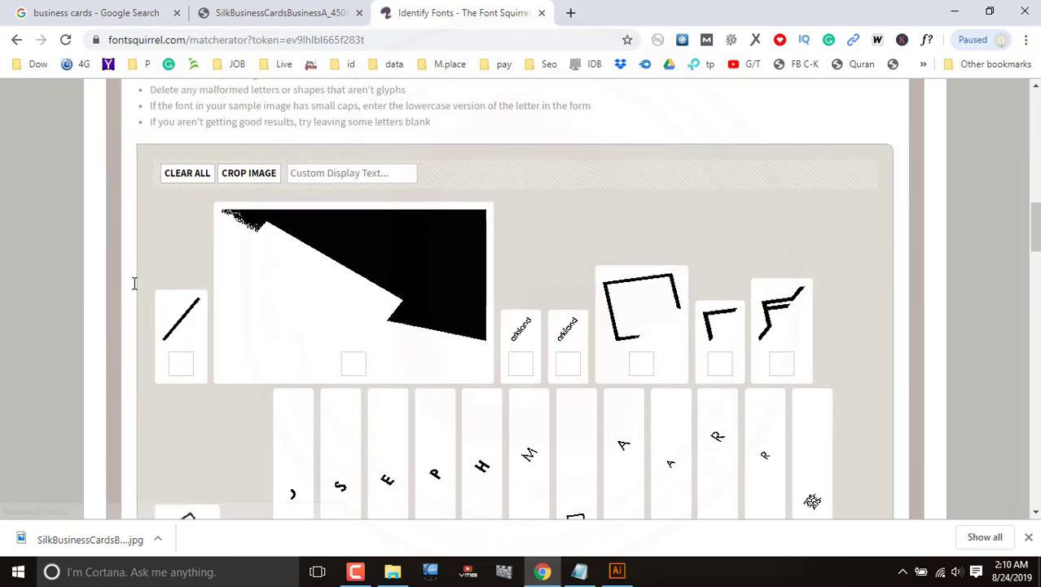
scroll(136, 289, "down", 2)
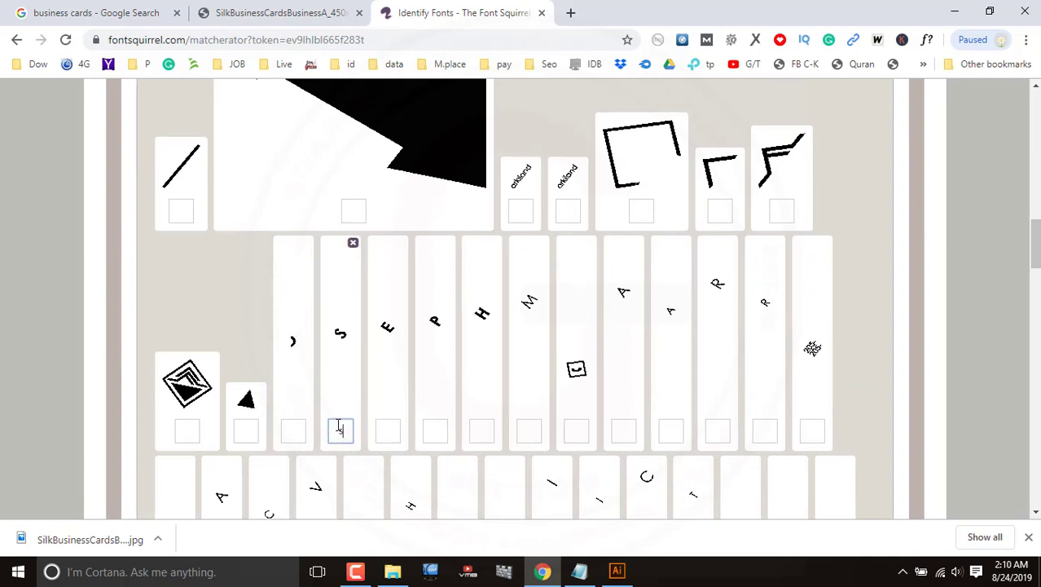
type("s")
- Label the E, P and H glyph shapes with their letters
left_click(389, 431)
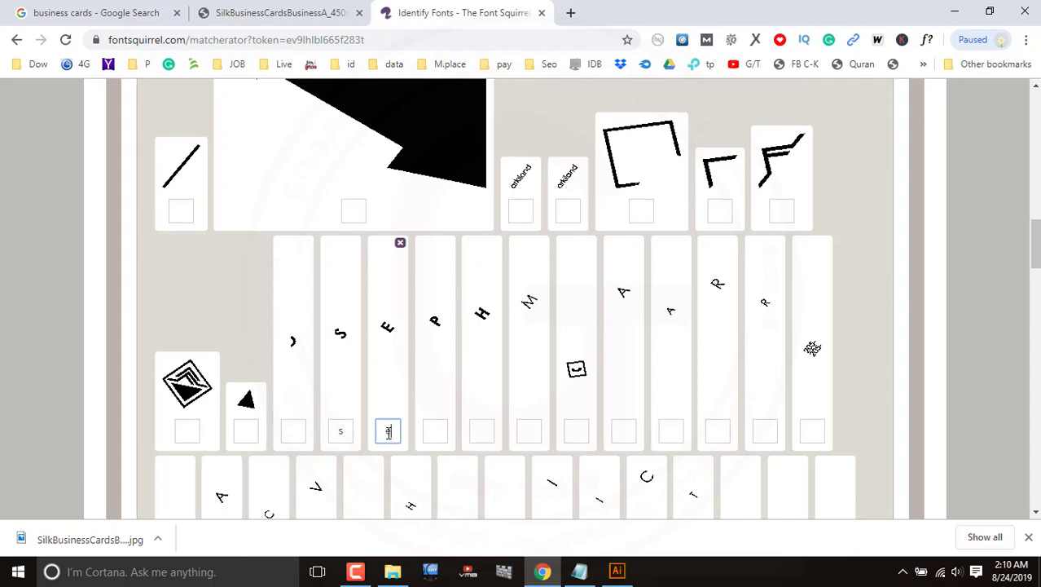
type("e")
left_click(431, 439)
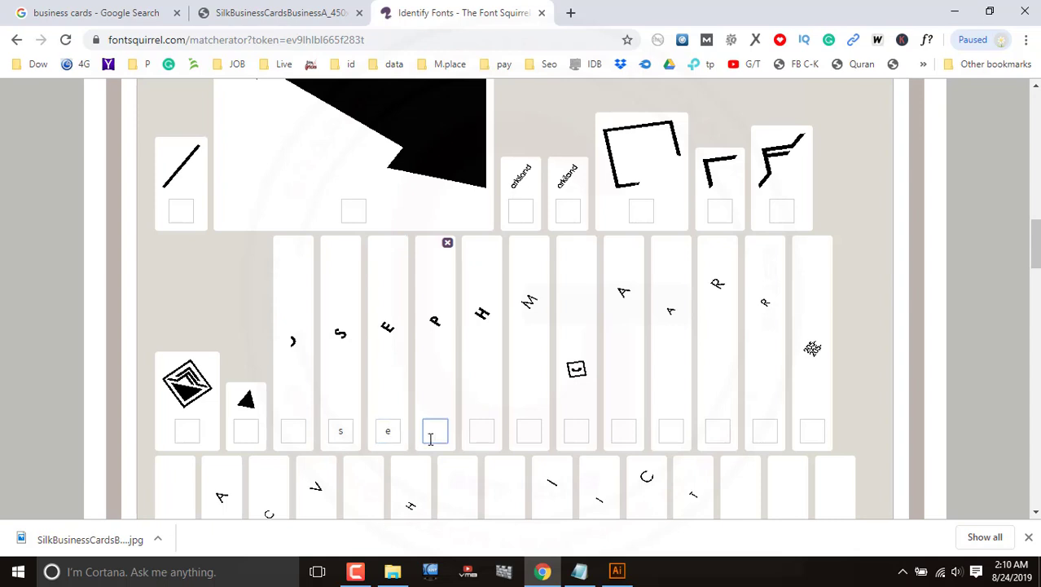
type("p")
left_click(481, 431)
type("h")
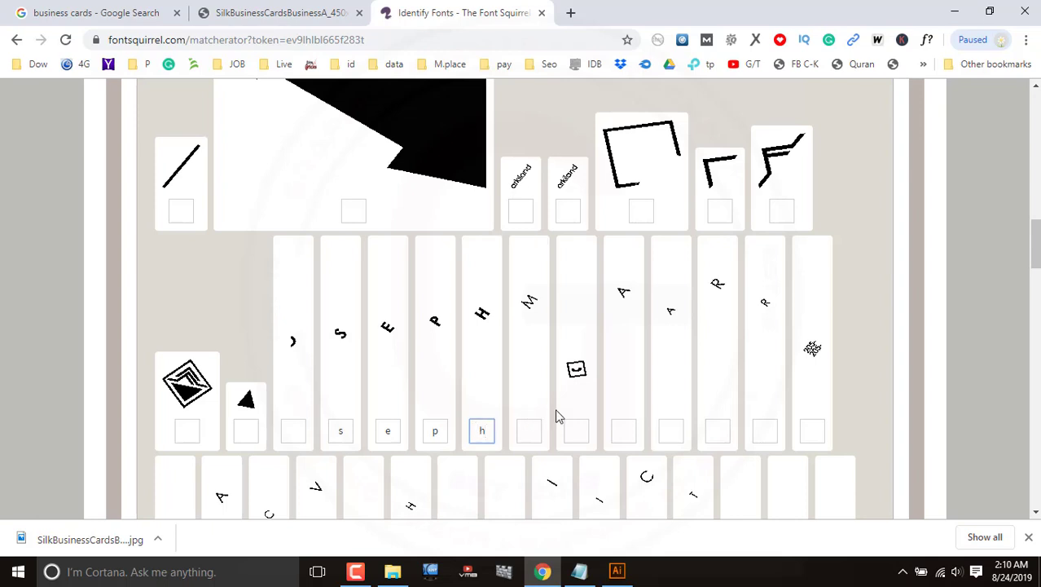
left_click(529, 429)
scroll(526, 432, "down", 2)
scroll(526, 432, "down", 2)
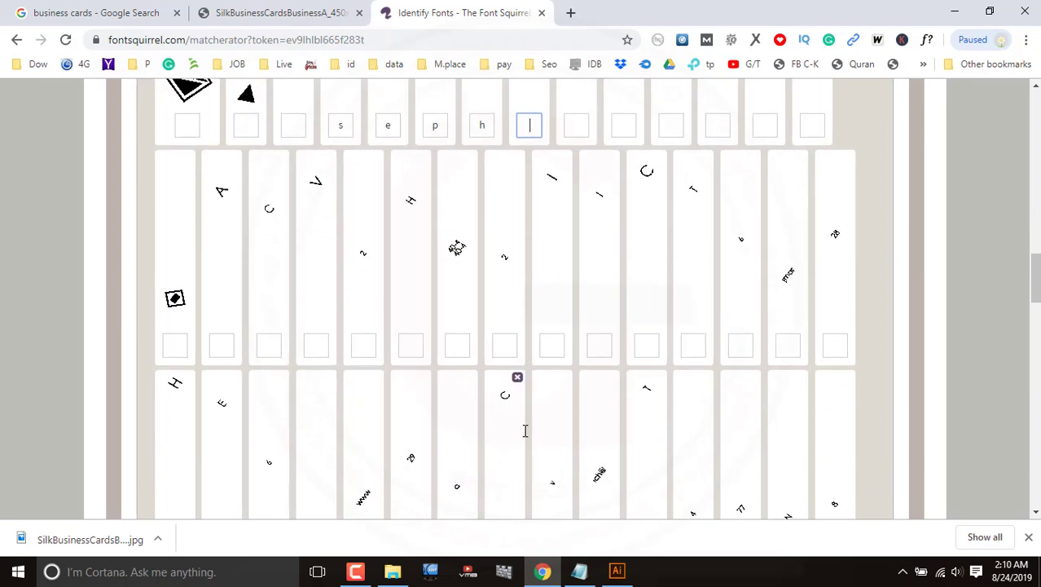
scroll(526, 432, "down", 3)
scroll(523, 432, "down", 1)
scroll(524, 434, "down", 4)
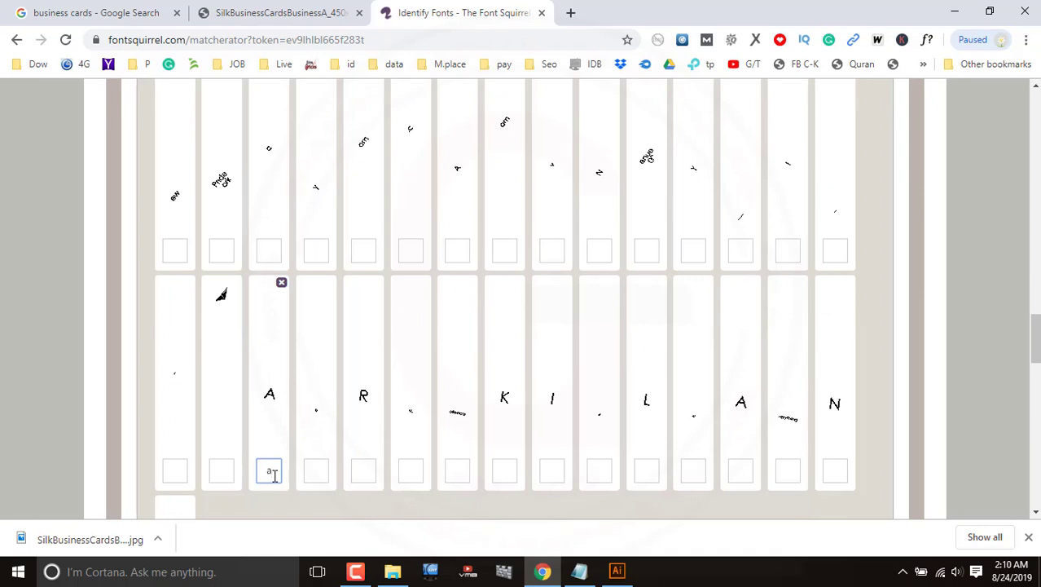
- Label the A, R and K glyphs, correcting lowercase a and r to capitals
left_click(320, 471)
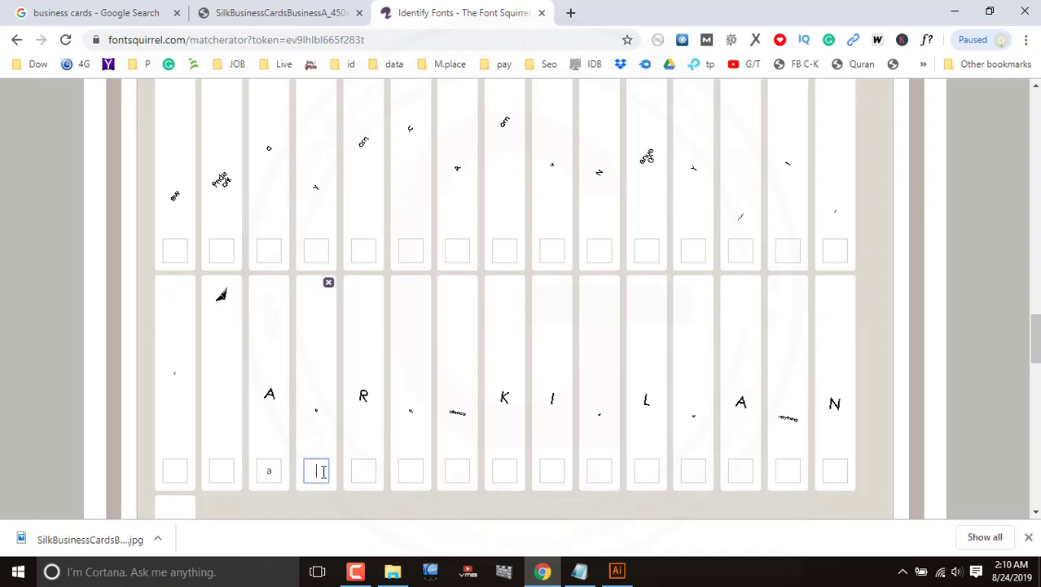
left_click(353, 472)
type("r")
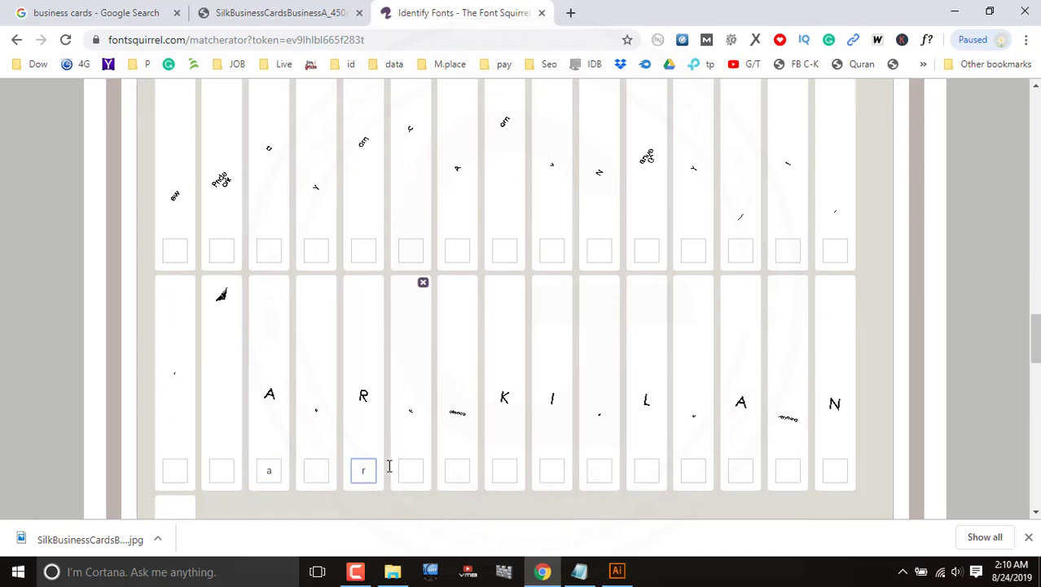
left_click(266, 466)
type("A")
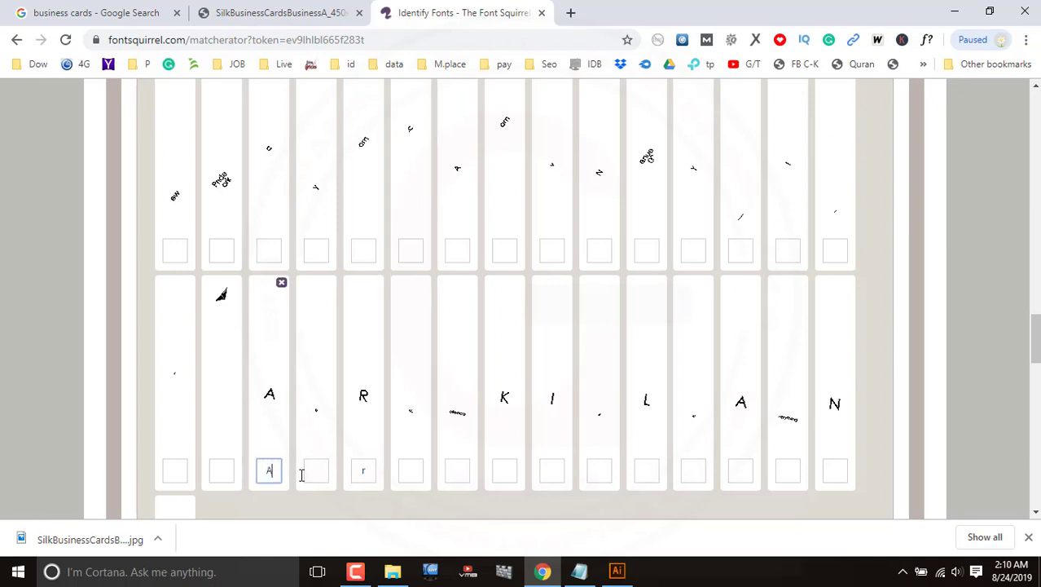
left_click(360, 473)
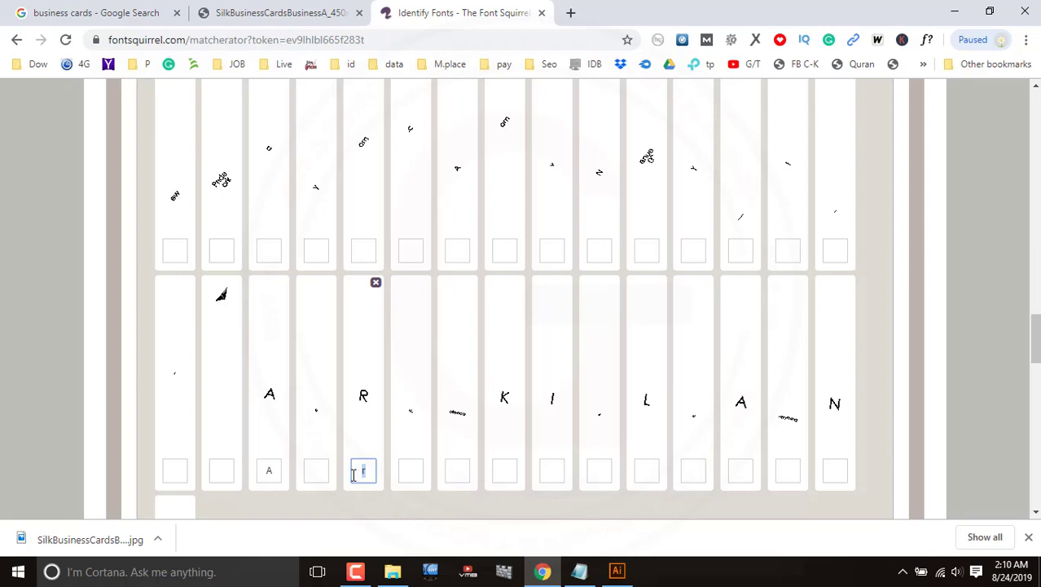
type("R")
left_click(503, 469)
type("K")
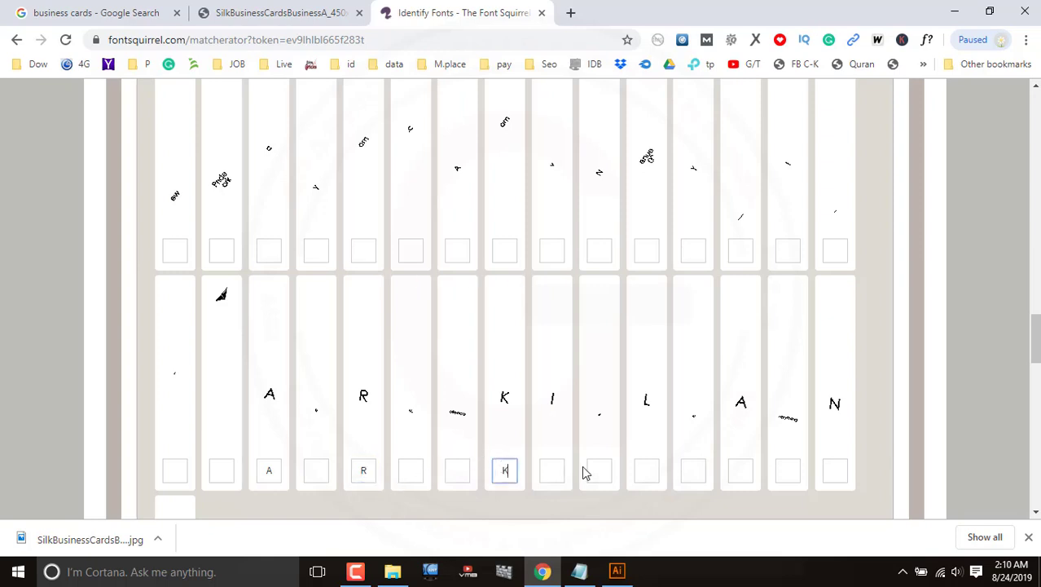
left_click(640, 469)
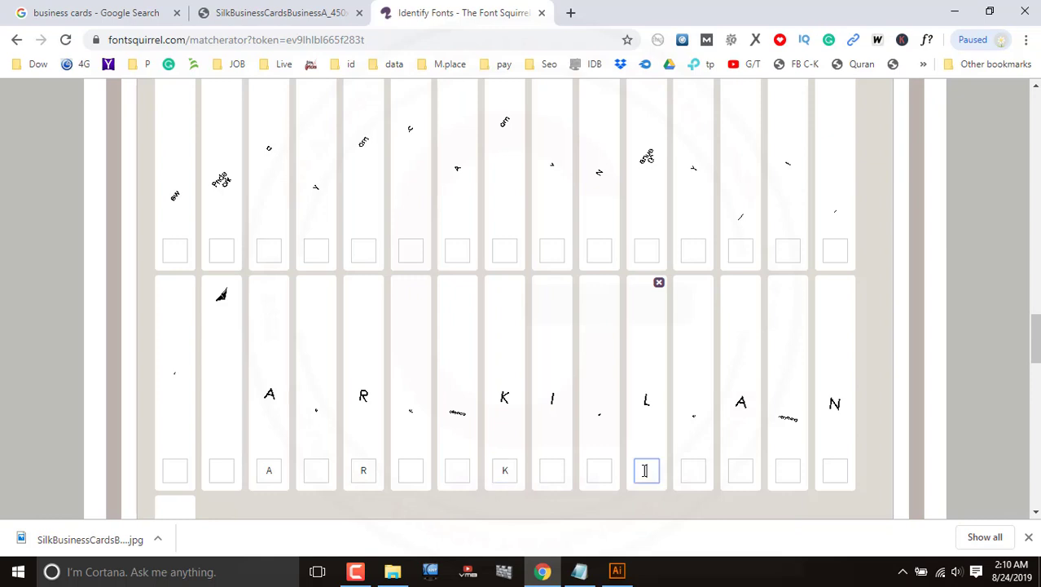
- Label the I, L, A and N glyphs and run the font match
left_click(551, 472)
type("I")
left_click(639, 471)
type("L")
left_click(743, 468)
type("A")
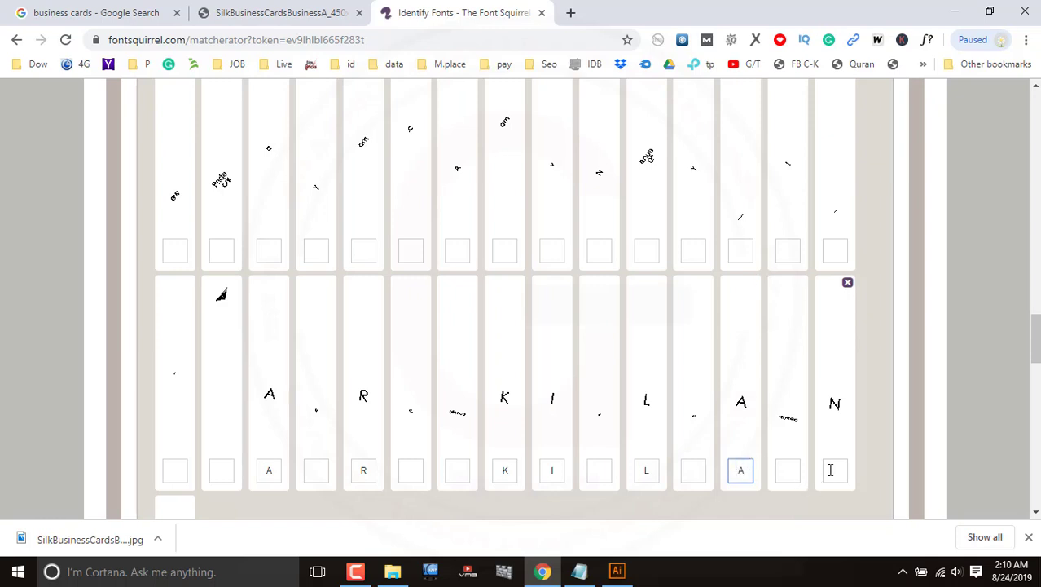
left_click(830, 468)
type("N")
scroll(616, 423, "down", 5)
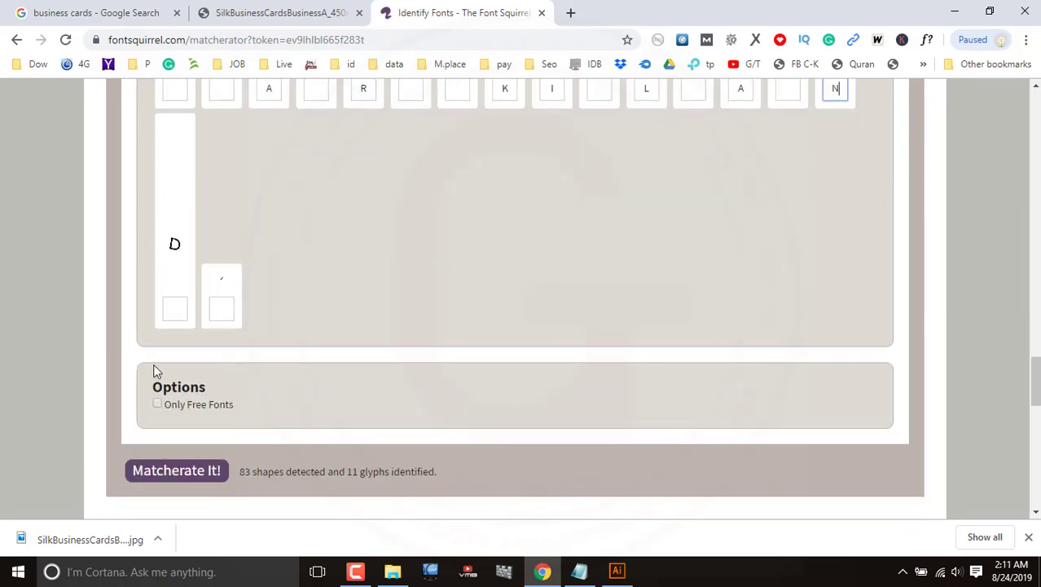
left_click(182, 471)
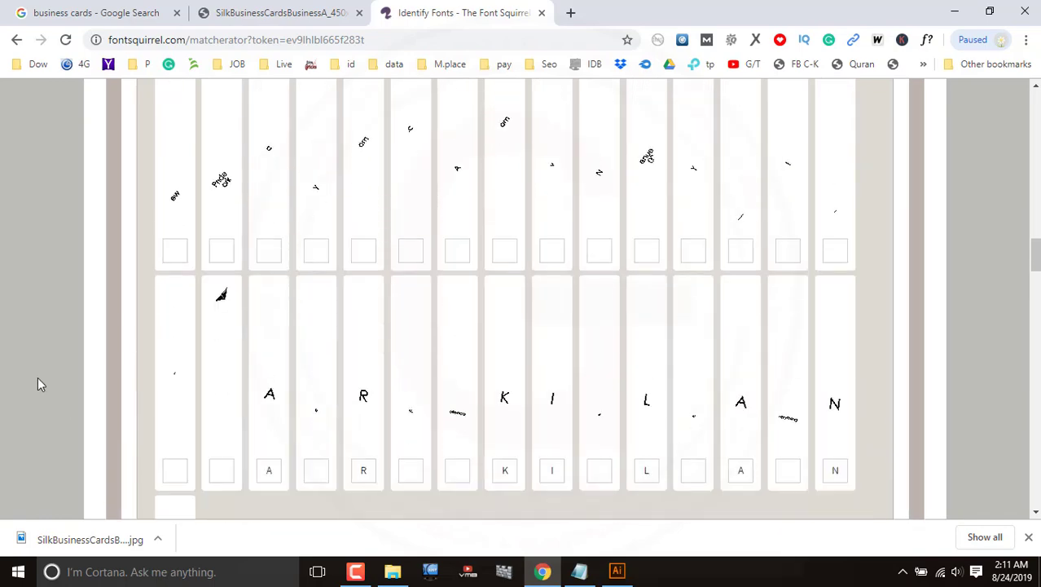
scroll(38, 375, "down", 4)
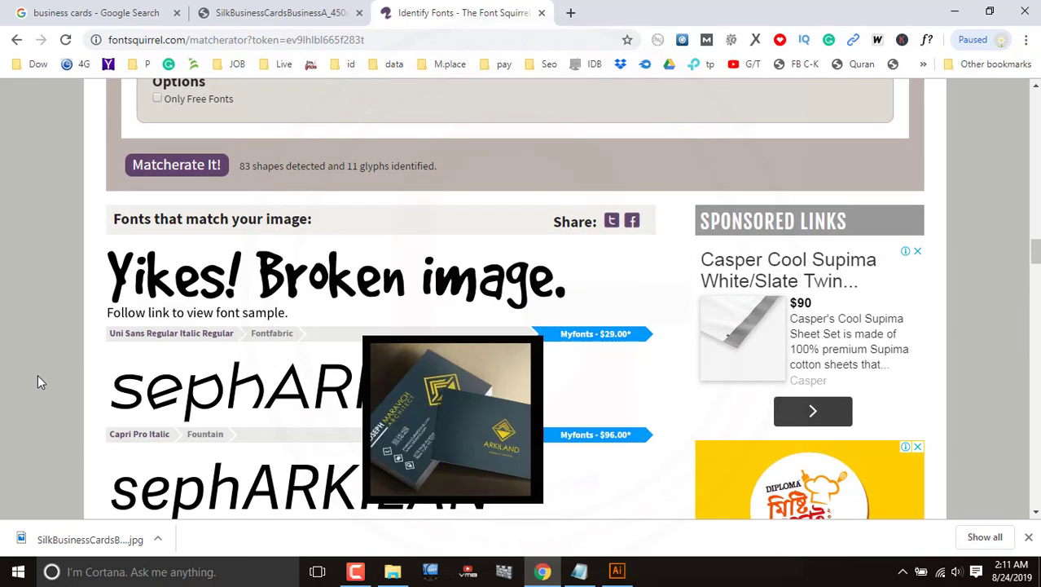
scroll(38, 375, "down", 3)
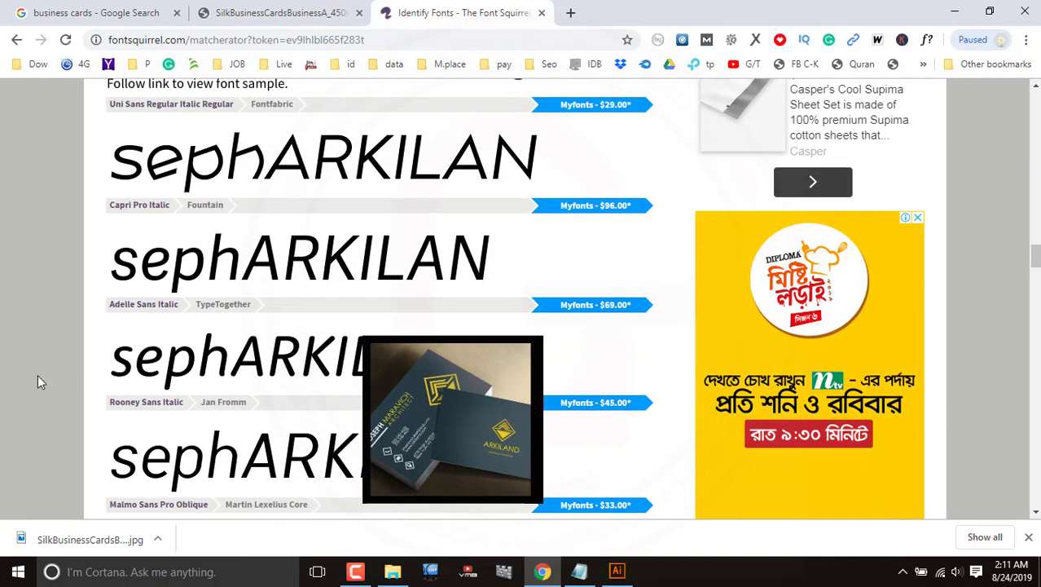
scroll(36, 377, "up", 5)
scroll(36, 376, "up", 5)
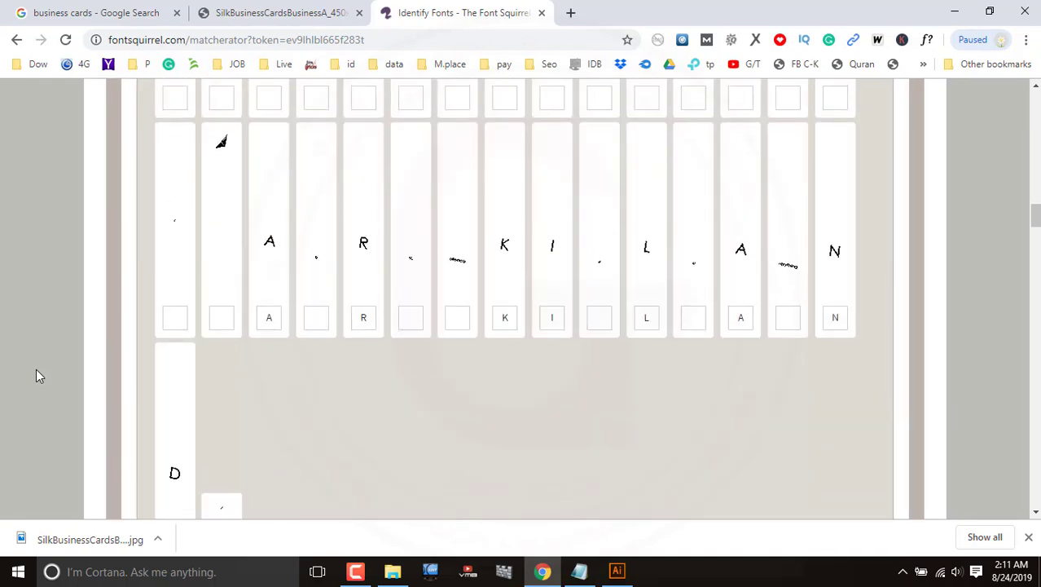
scroll(36, 376, "up", 5)
scroll(35, 376, "up", 5)
scroll(36, 376, "up", 5)
scroll(36, 376, "up", 2)
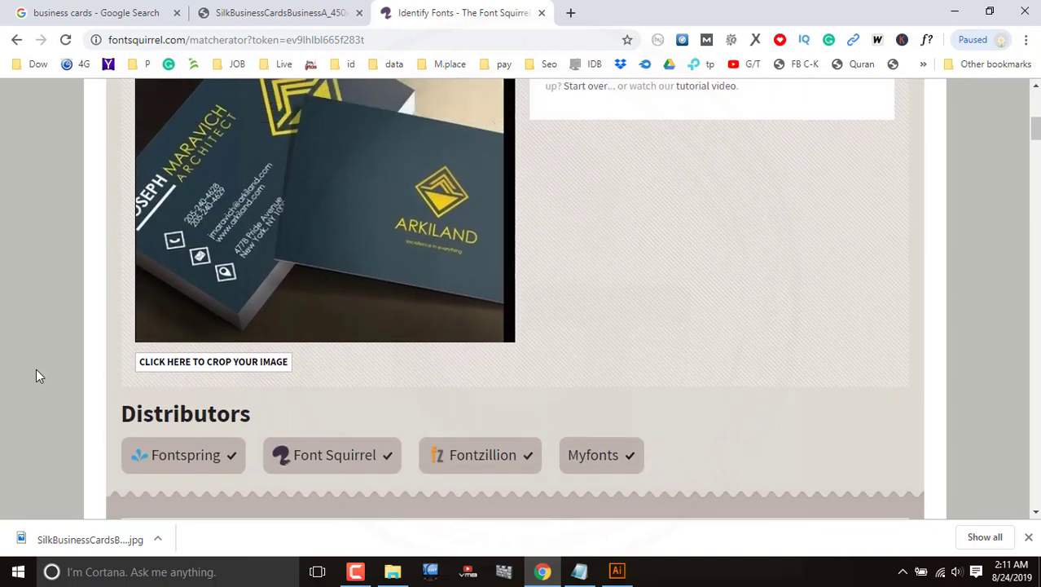
scroll(36, 375, "up", 5)
scroll(36, 376, "down", 5)
scroll(36, 376, "down", 5)
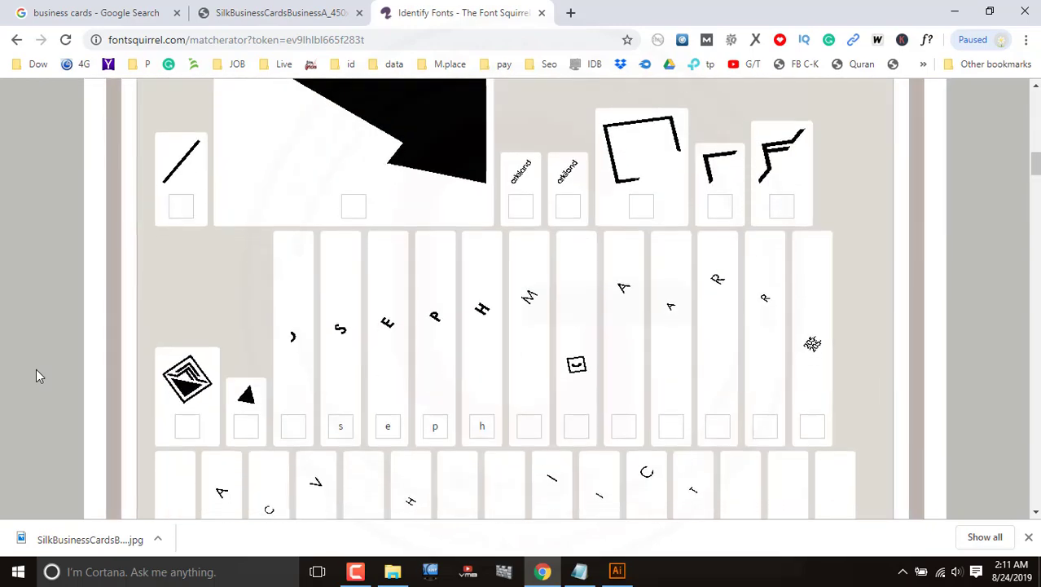
scroll(36, 375, "down", 3)
scroll(36, 375, "down", 3)
scroll(35, 375, "down", 5)
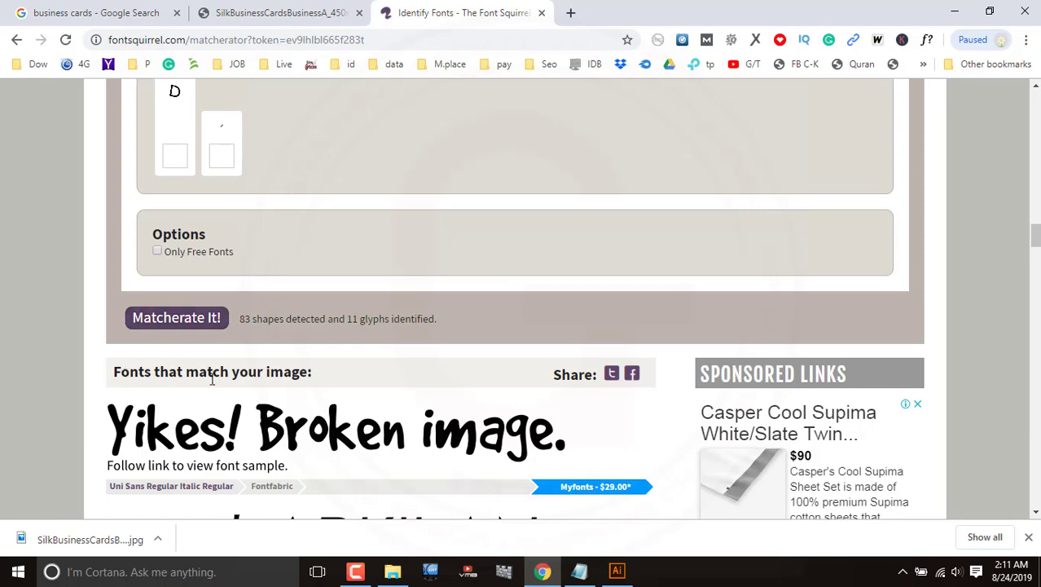
scroll(276, 379, "down", 2)
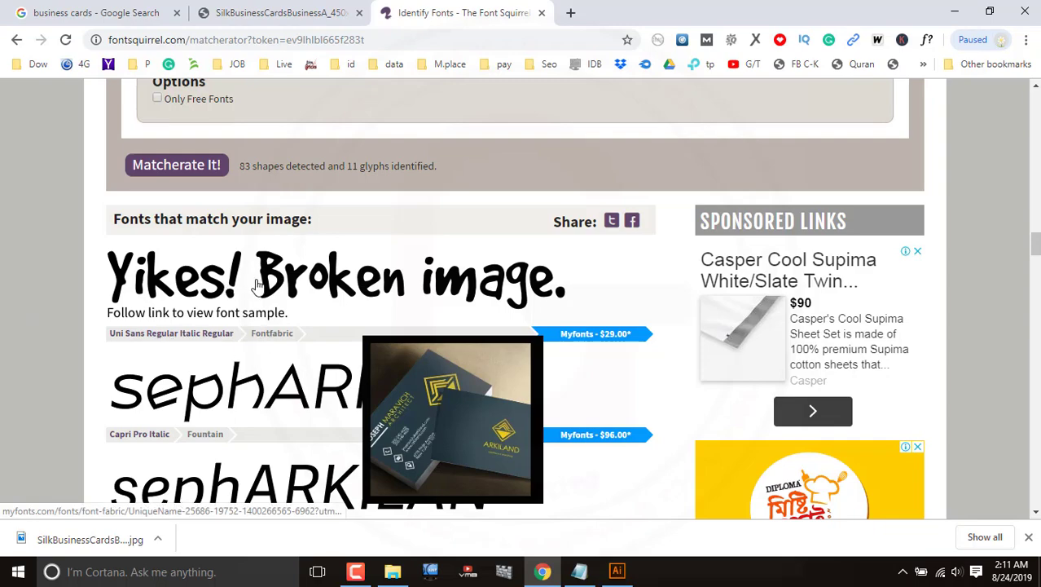
scroll(258, 285, "down", 3)
scroll(309, 216, "down", 2)
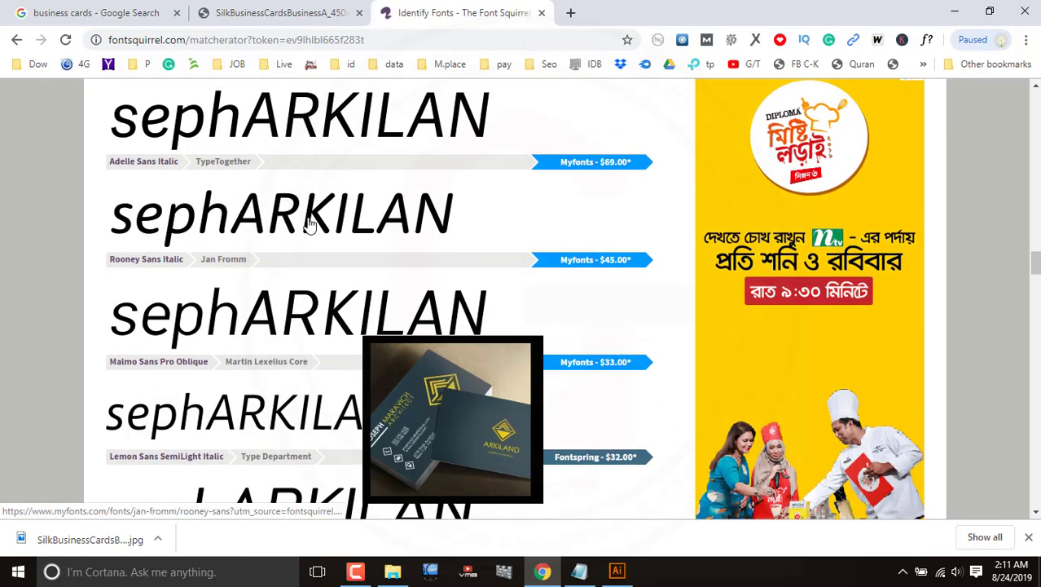
scroll(293, 383, "up", 5)
scroll(285, 420, "down", 3)
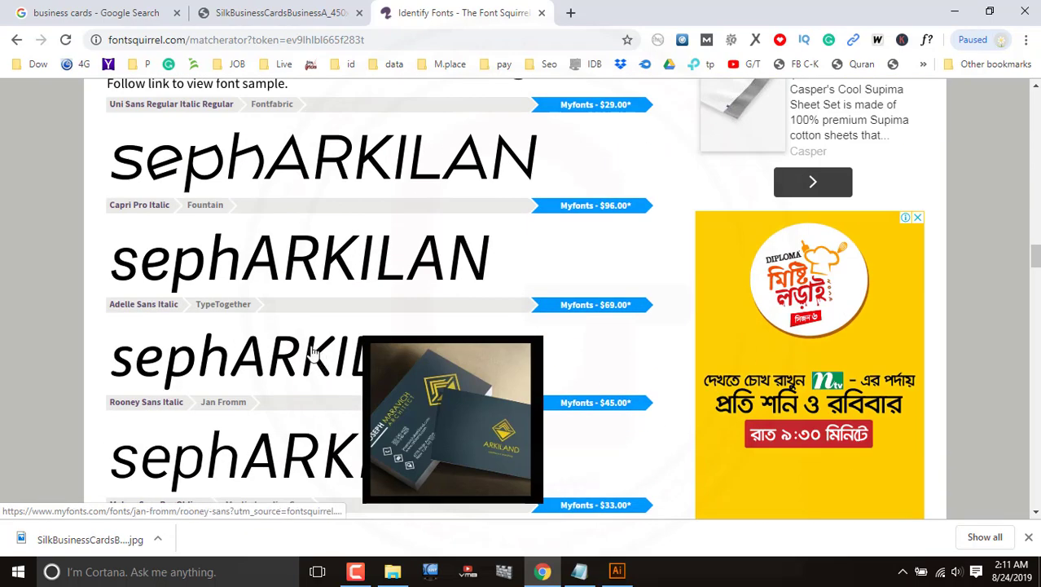
scroll(263, 340, "down", 1)
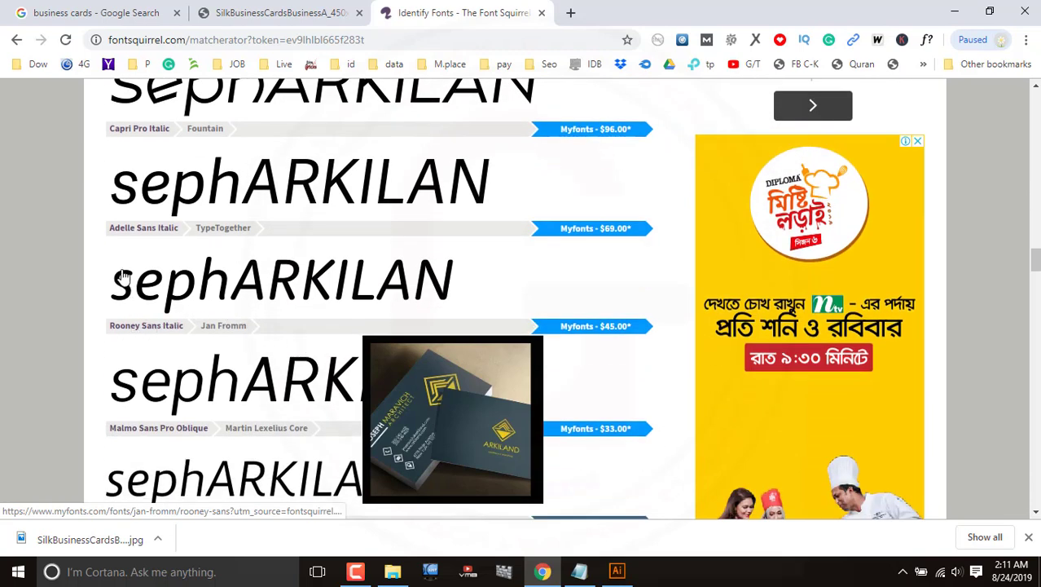
scroll(333, 230, "up", 1)
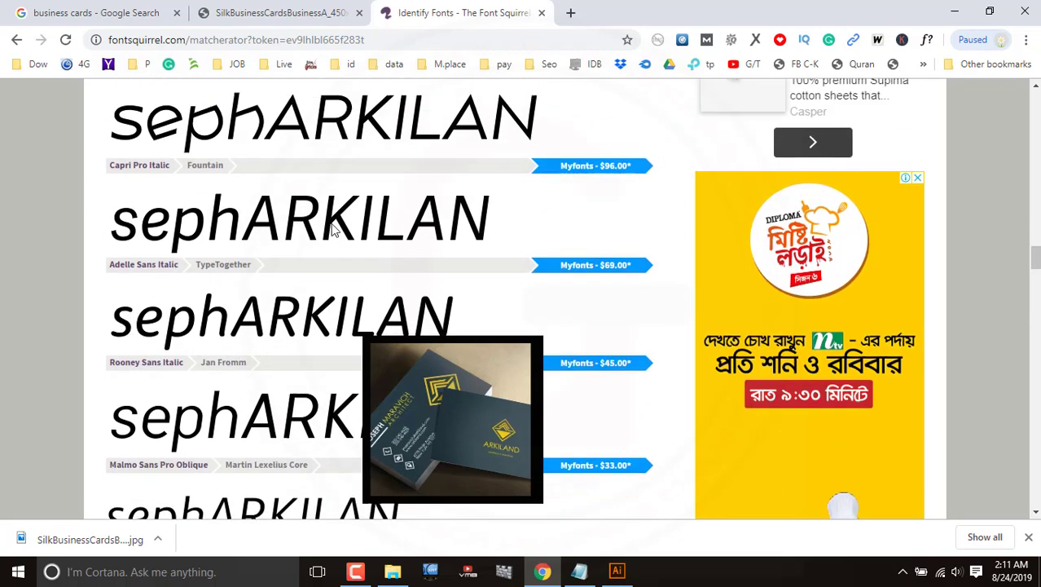
scroll(334, 231, "up", 5)
scroll(336, 233, "up", 3)
scroll(491, 324, "up", 3)
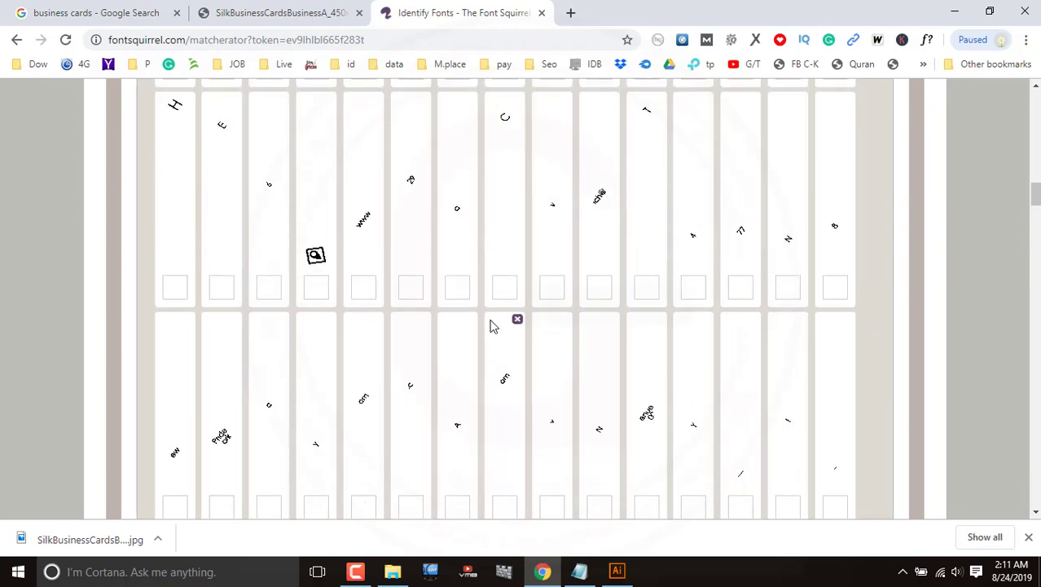
scroll(490, 325, "down", 5)
scroll(491, 324, "down", 2)
scroll(529, 407, "down", 5)
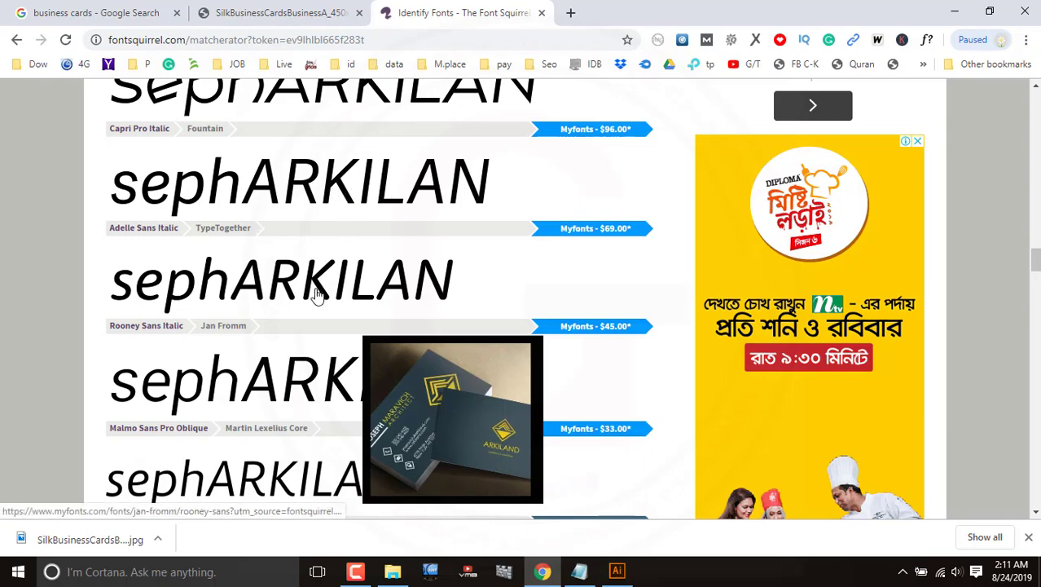
scroll(314, 299, "down", 2)
scroll(303, 302, "down", 2)
scroll(303, 302, "down", 1)
scroll(303, 304, "down", 4)
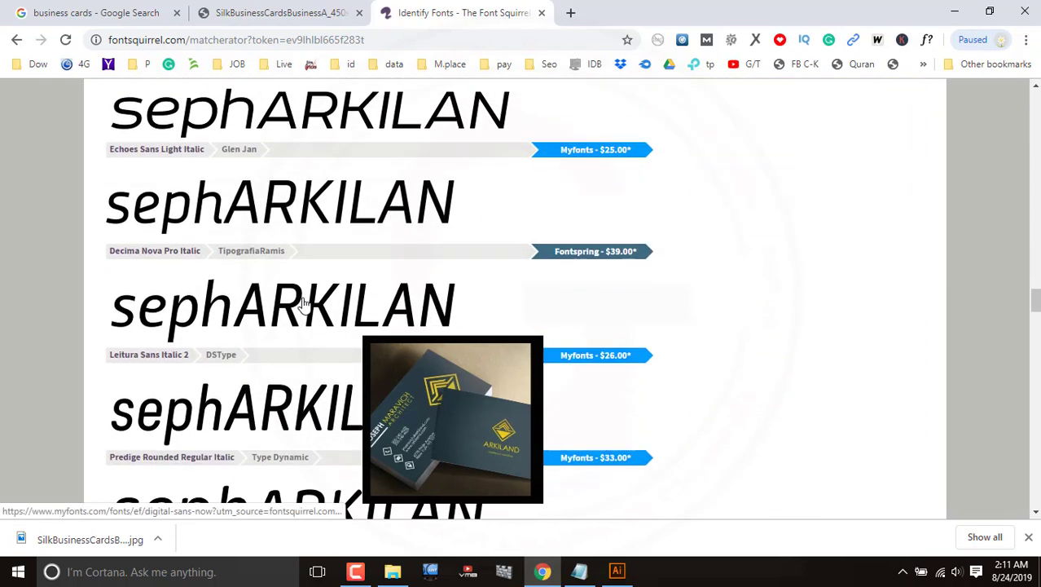
scroll(303, 303, "down", 2)
scroll(303, 302, "down", 1)
scroll(303, 302, "down", 2)
scroll(303, 303, "down", 4)
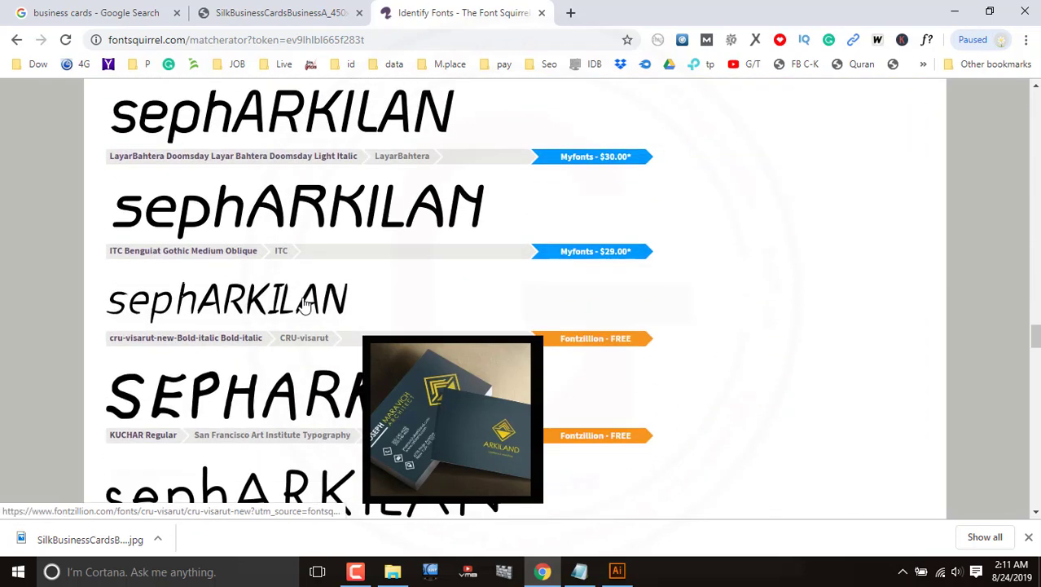
scroll(303, 302, "down", 2)
scroll(303, 302, "down", 2)
scroll(303, 302, "down", 3)
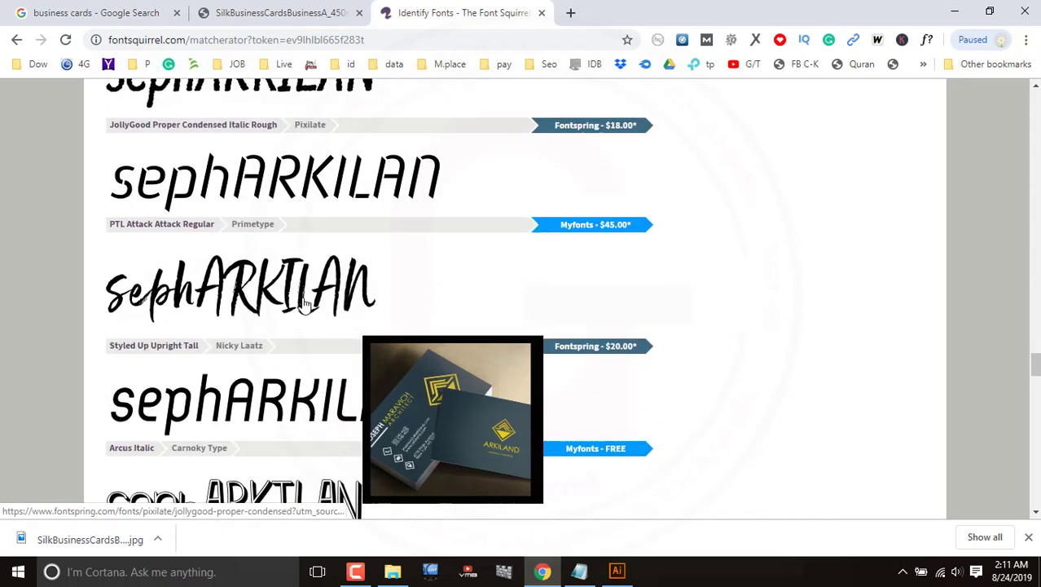
scroll(230, 303, "down", 4)
scroll(231, 306, "up", 3)
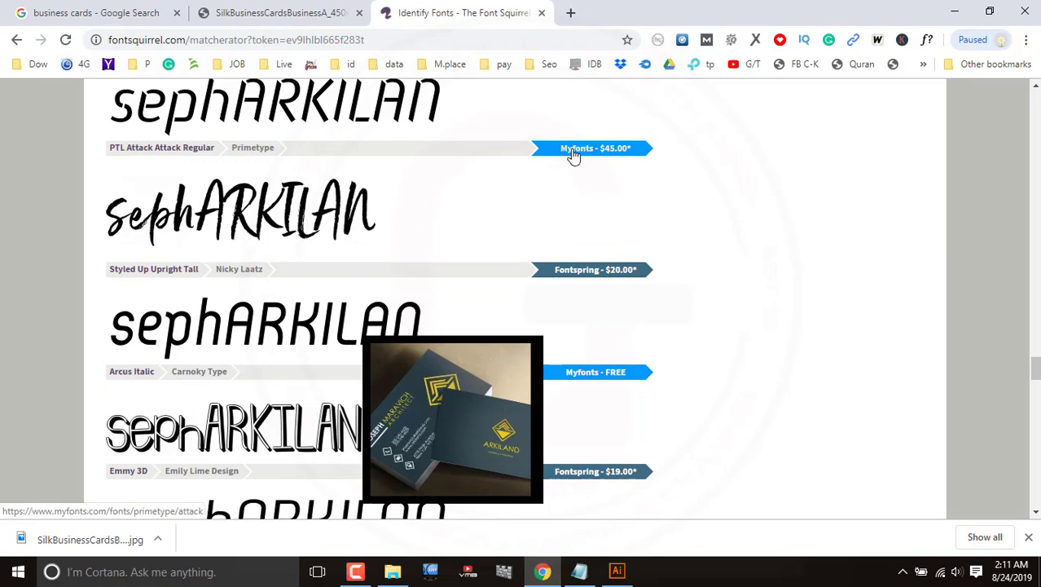
scroll(231, 198, "up", 4)
scroll(231, 198, "up", 5)
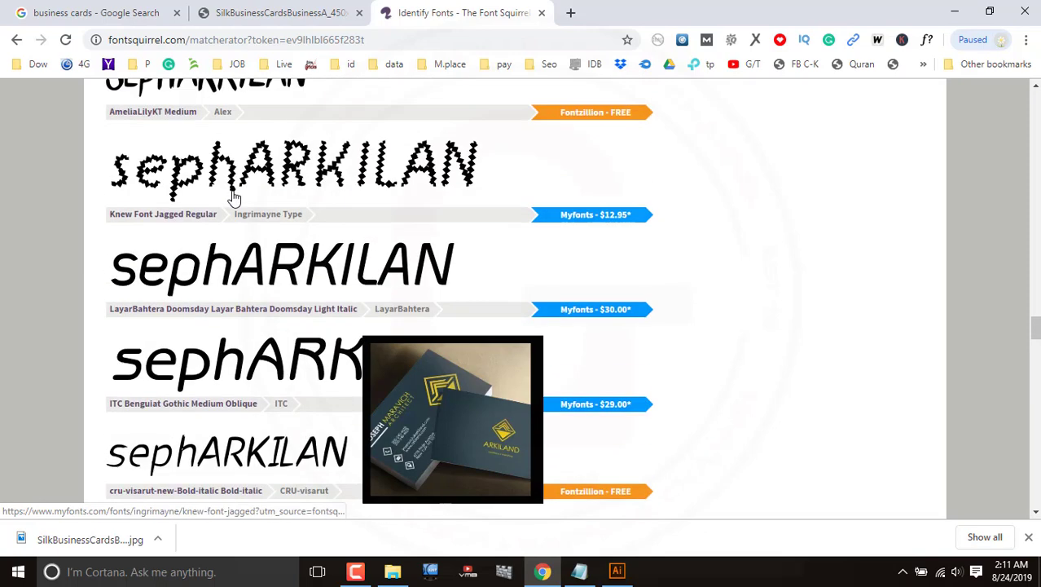
scroll(232, 198, "up", 5)
scroll(223, 203, "up", 5)
scroll(301, 181, "up", 5)
- Check the ARKILAND and name text on the card image with WhatFont: Times New Roman 400
left_click(281, 12)
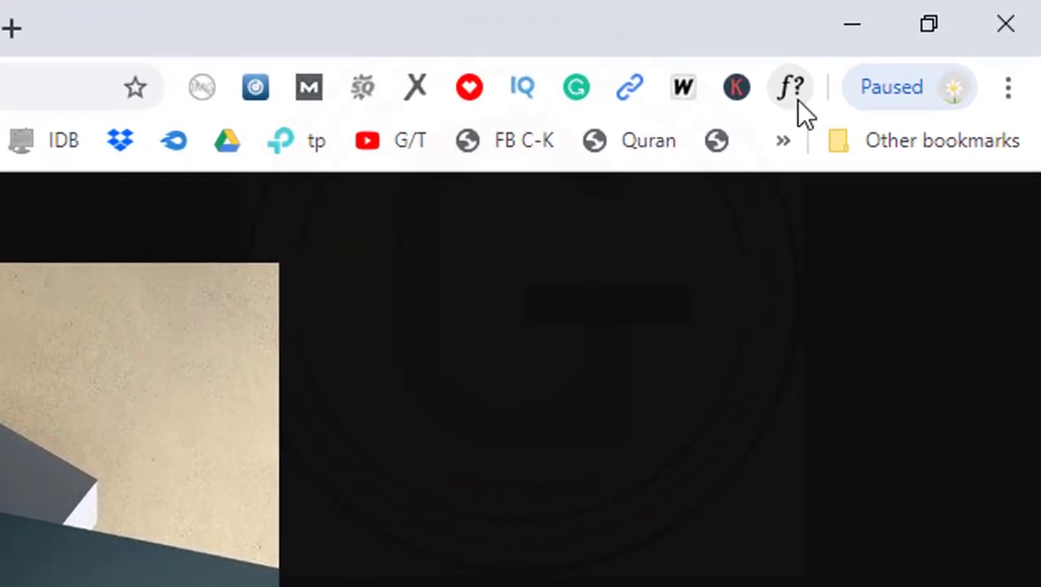
left_click(928, 44)
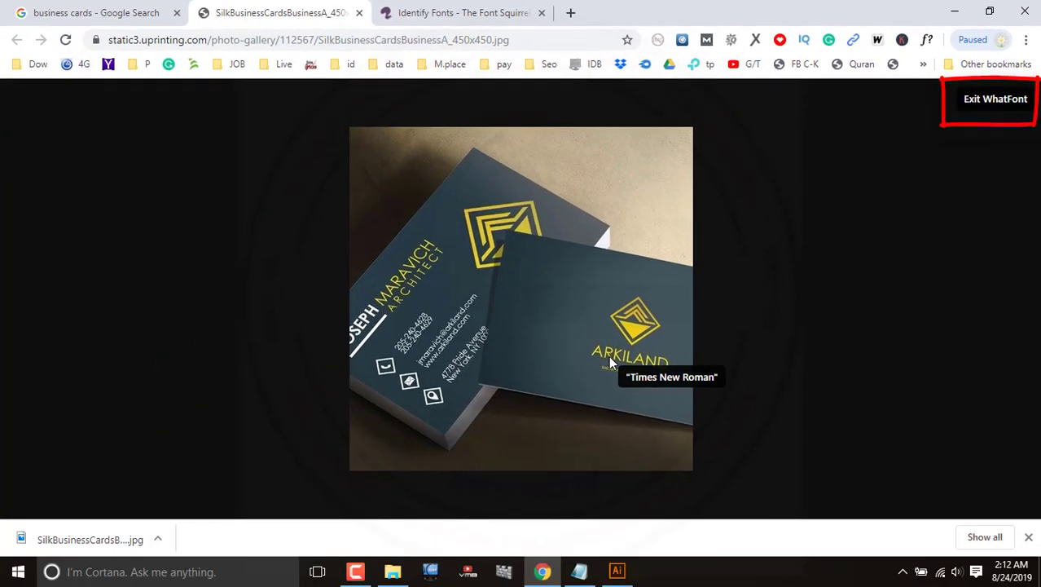
left_click(605, 349)
scroll(577, 321, "down", 2)
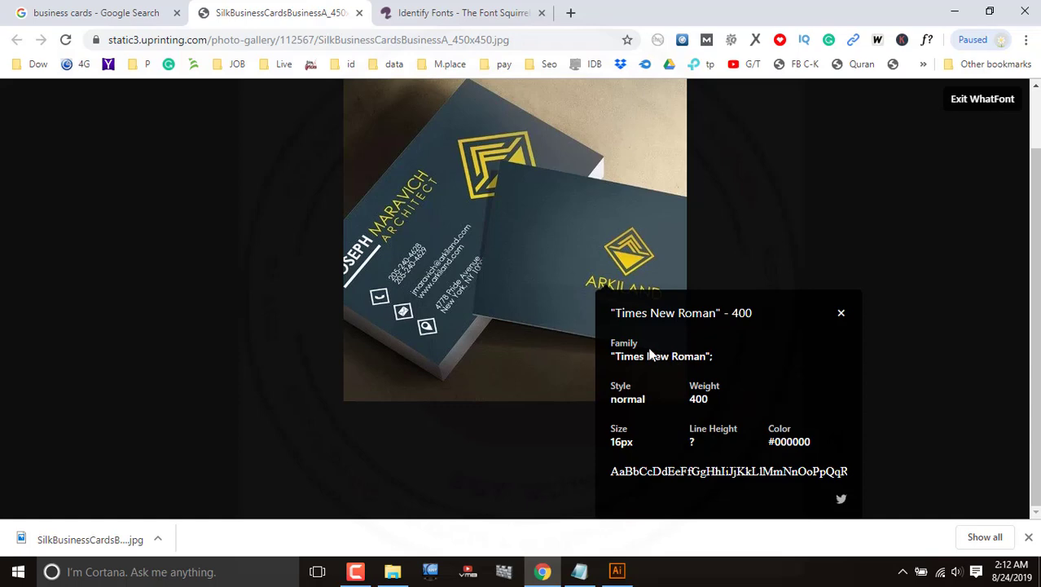
left_click(405, 276)
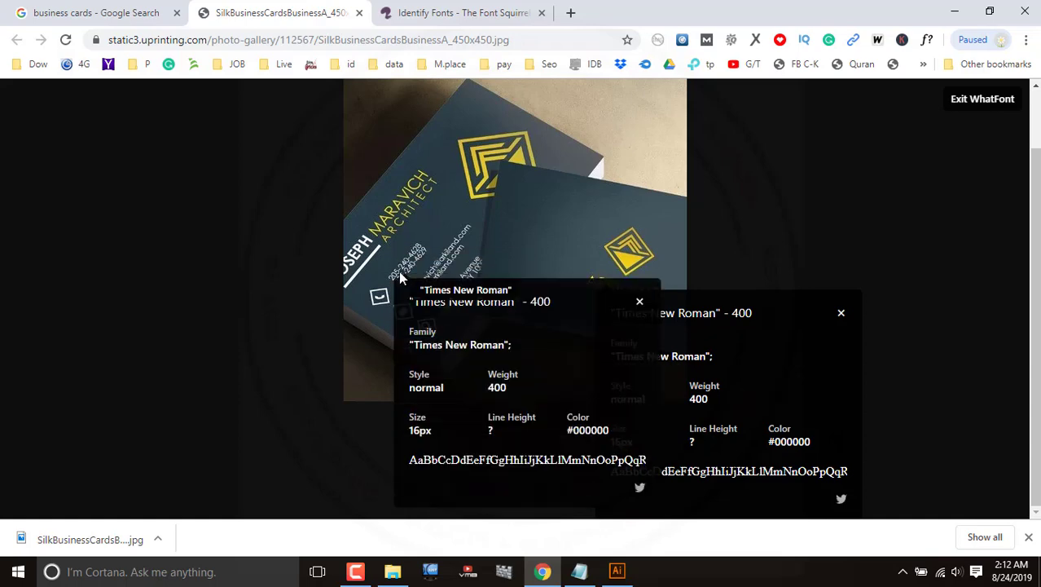
left_click(158, 8)
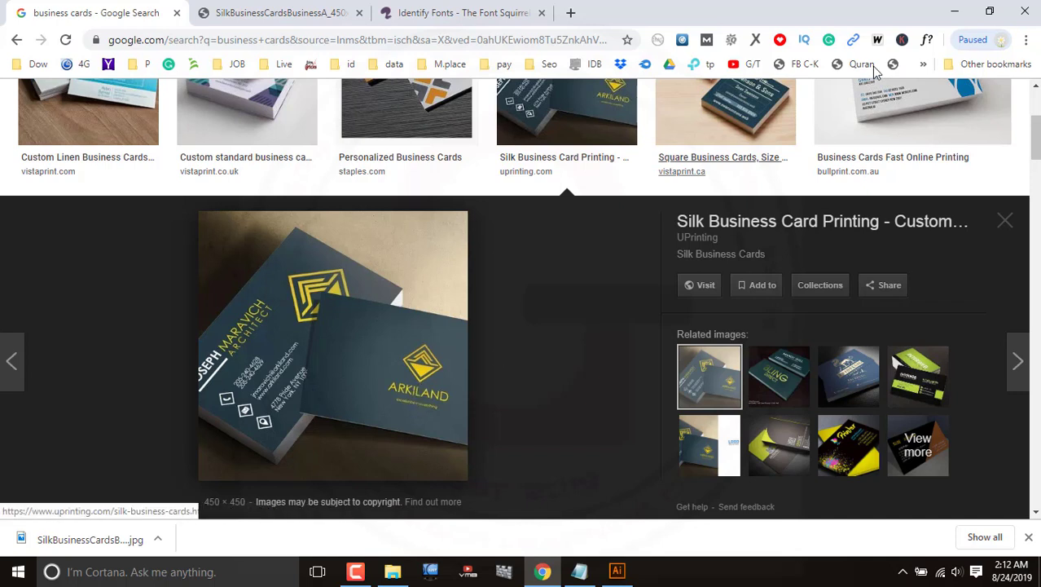
- Inspect the card preview and Google page text with WhatFont, which reports Arial 400
left_click(929, 41)
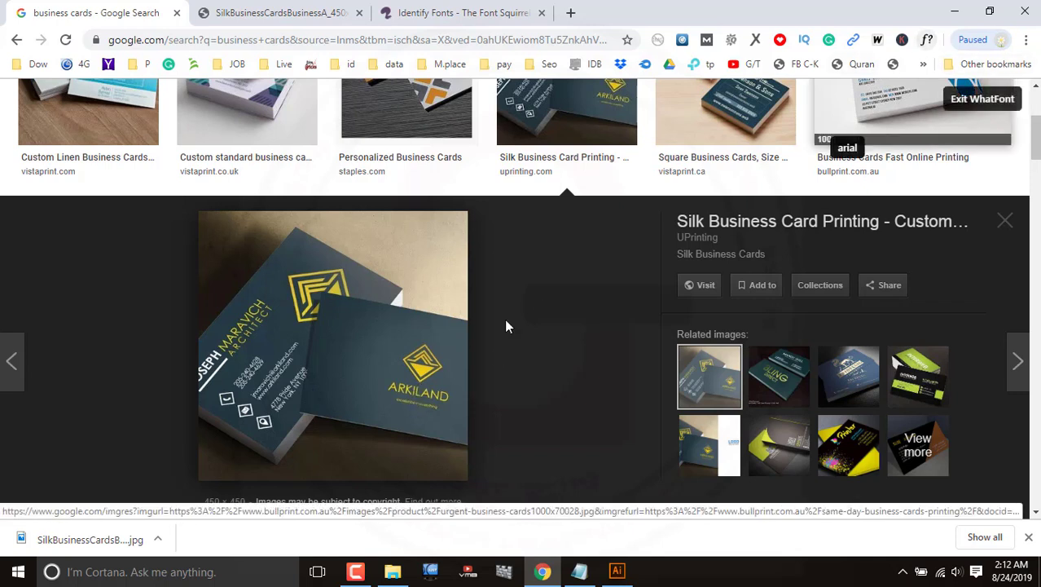
left_click(415, 399)
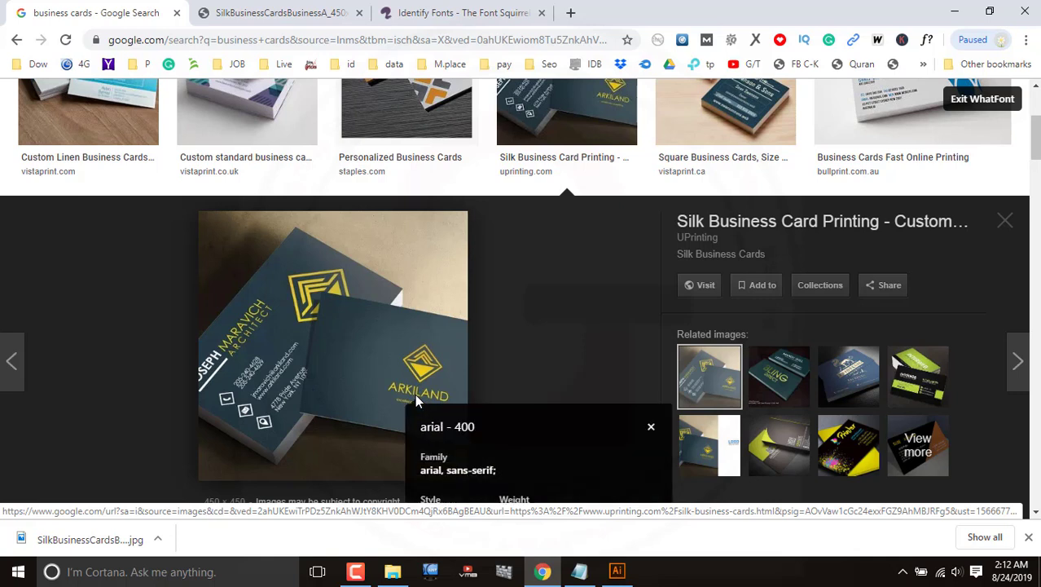
left_click(240, 349)
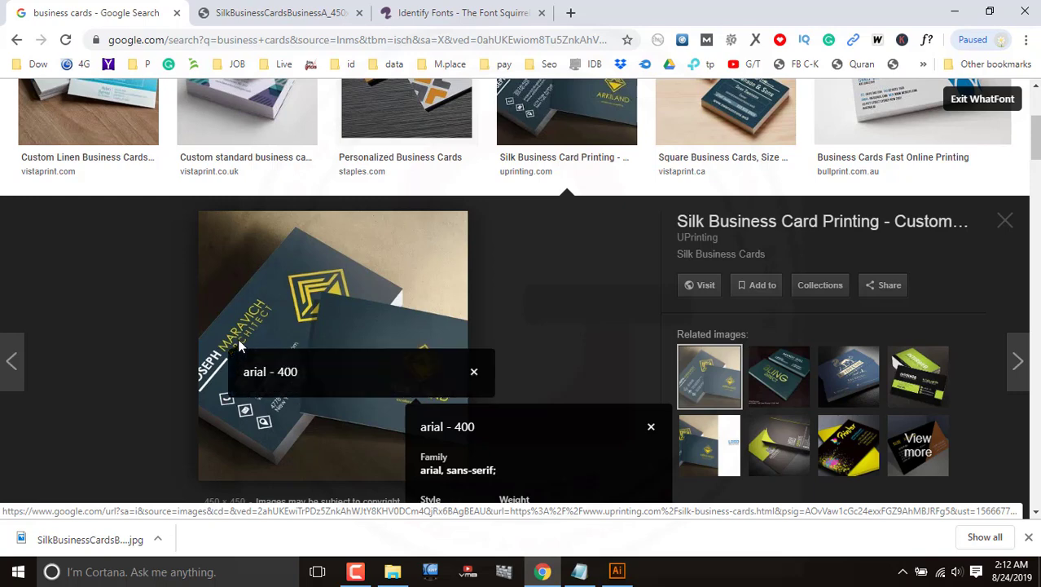
scroll(282, 298, "up", 3)
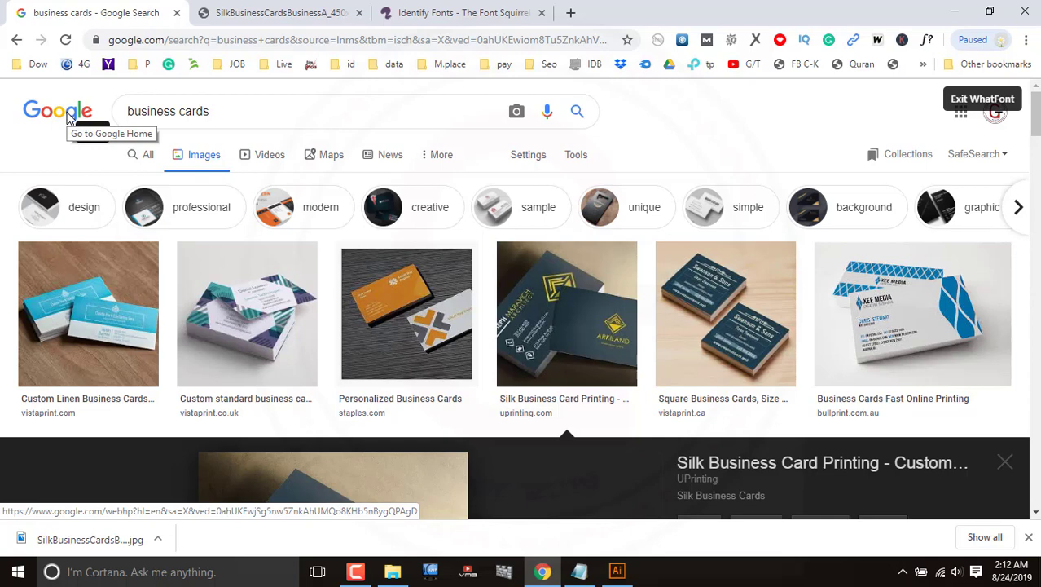
left_click(69, 114)
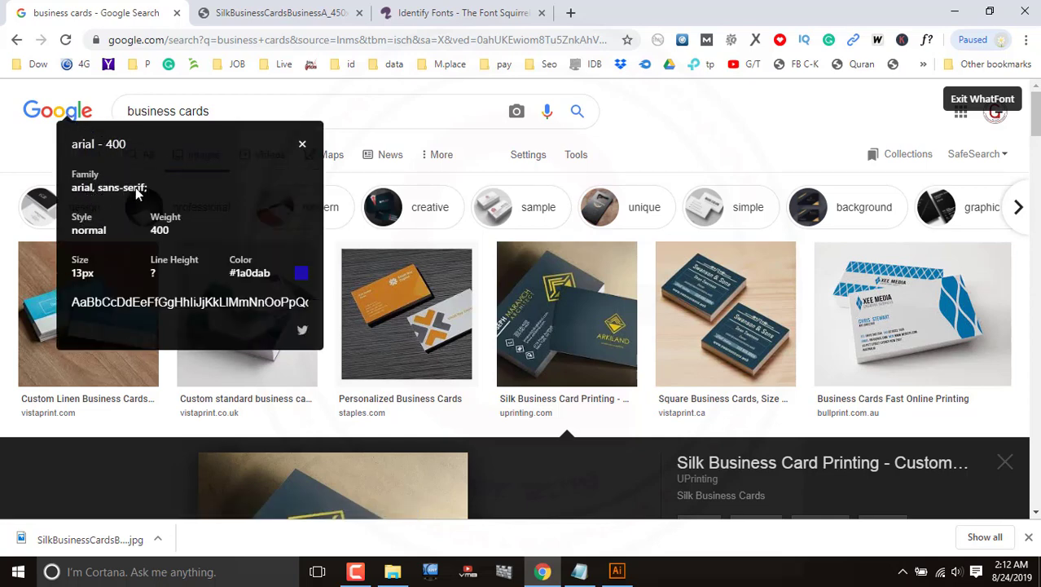
left_click(436, 212)
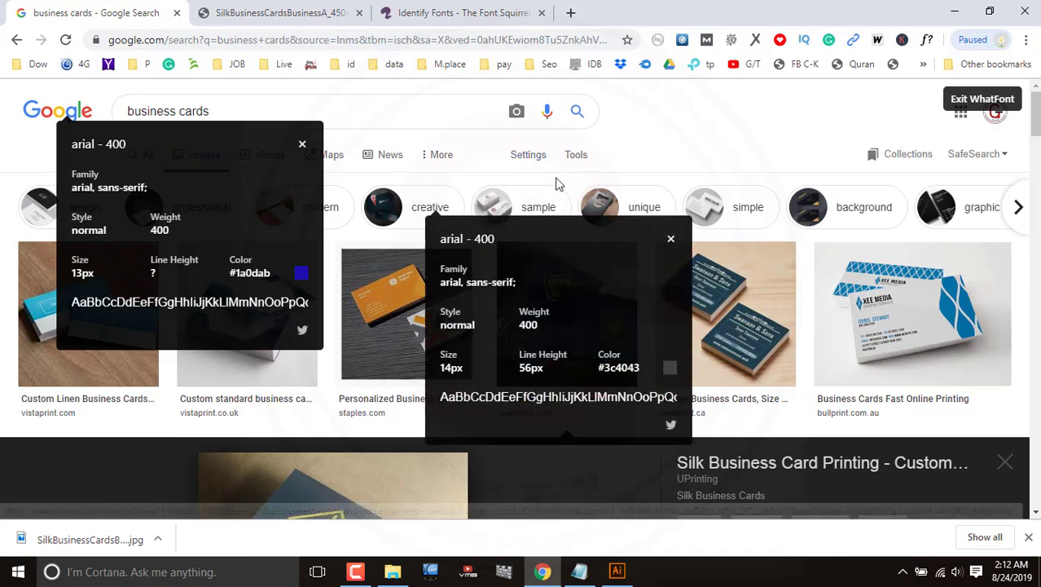
left_click(627, 133)
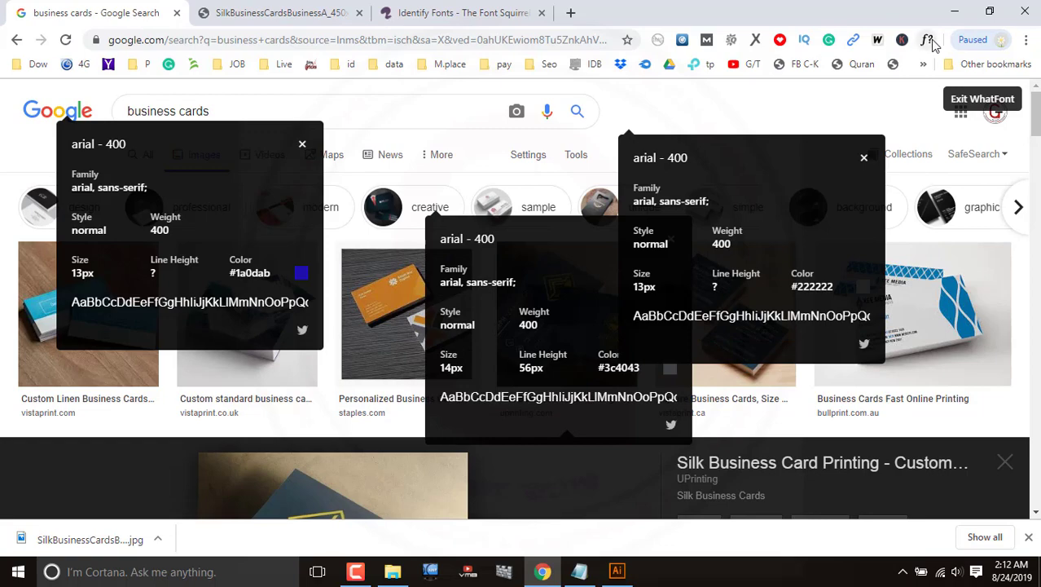
left_click(515, 18)
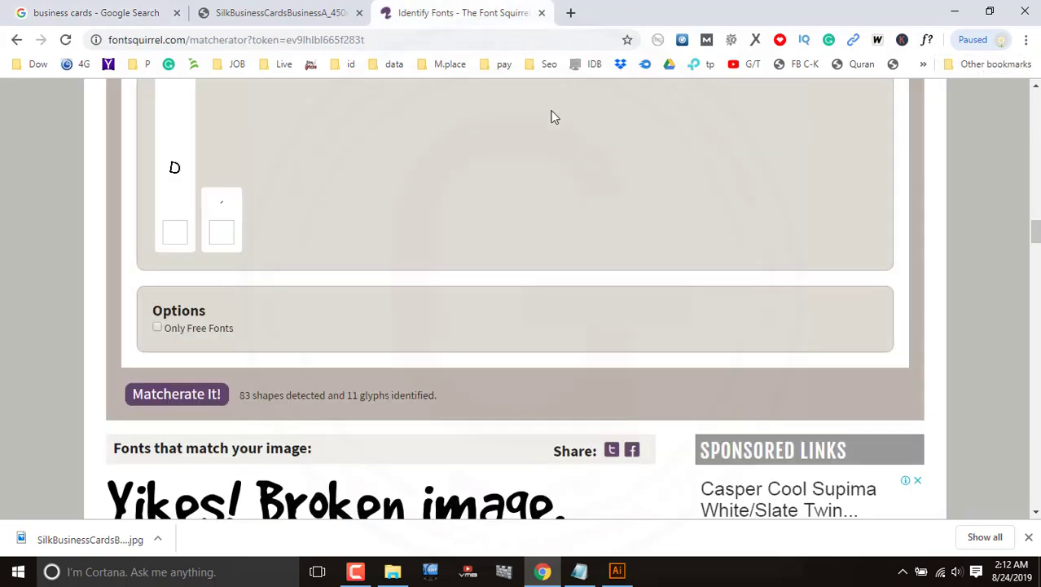
scroll(516, 91, "up", 5)
scroll(516, 92, "up", 7)
scroll(516, 91, "up", 7)
scroll(515, 88, "up", 7)
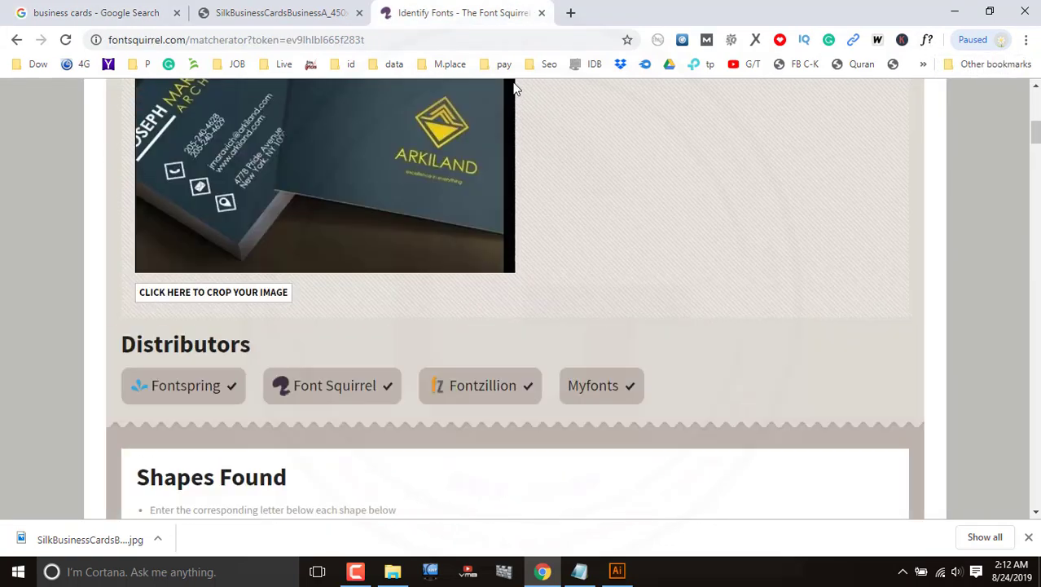
scroll(514, 88, "up", 5)
scroll(512, 83, "up", 2)
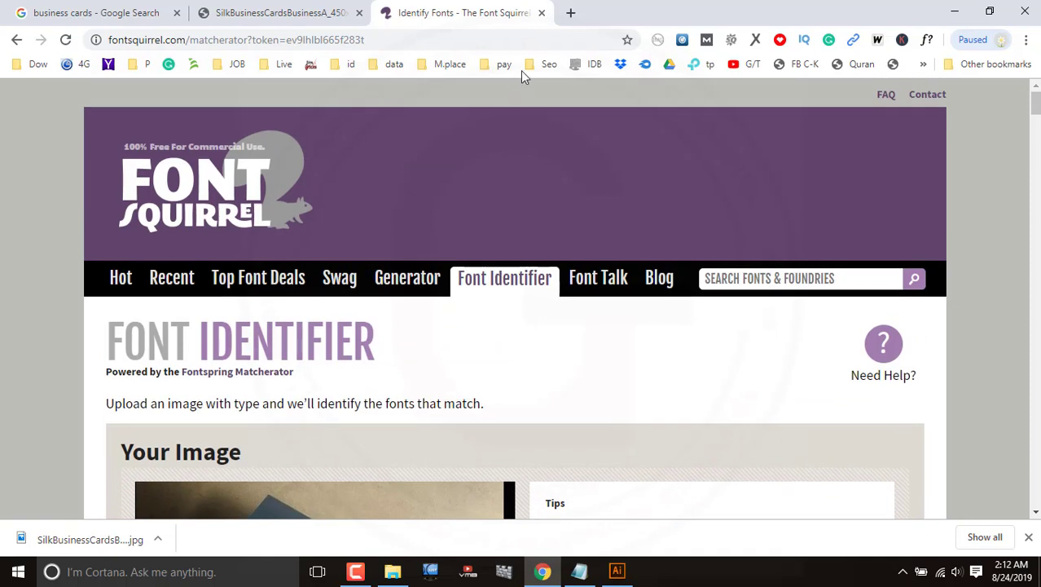
left_click(568, 14)
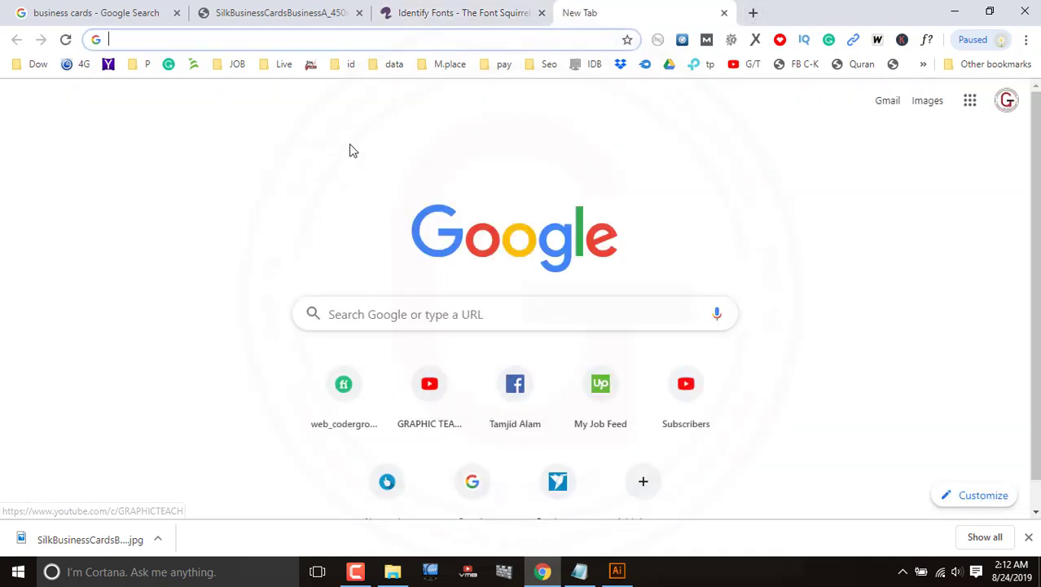
left_click(353, 417)
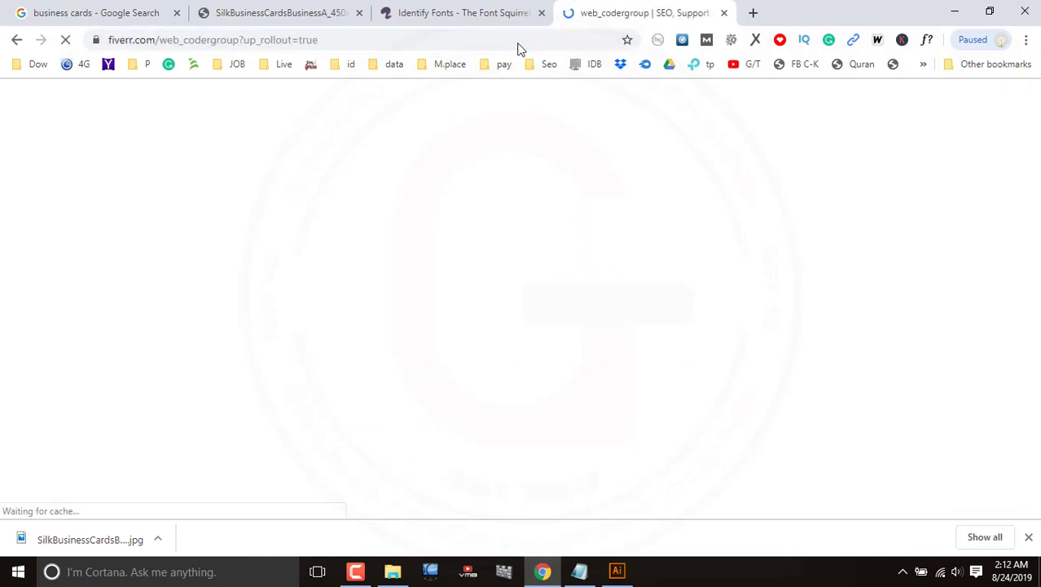
left_click(723, 13)
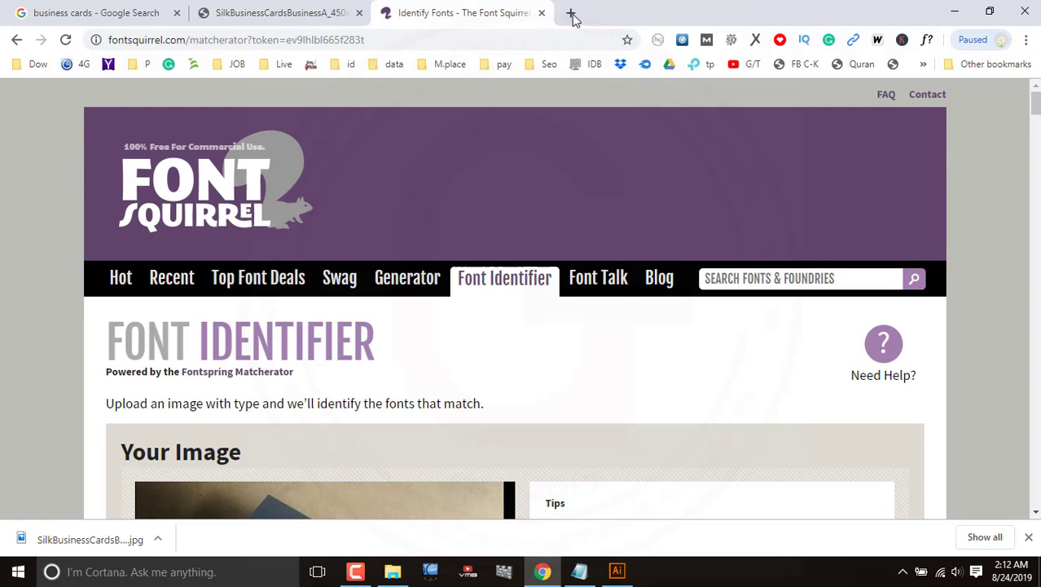
- Turn on WhatFont on Font Squirrel, which reports fjallaone and body_font, and scroll through Shapes Found
left_click(926, 45)
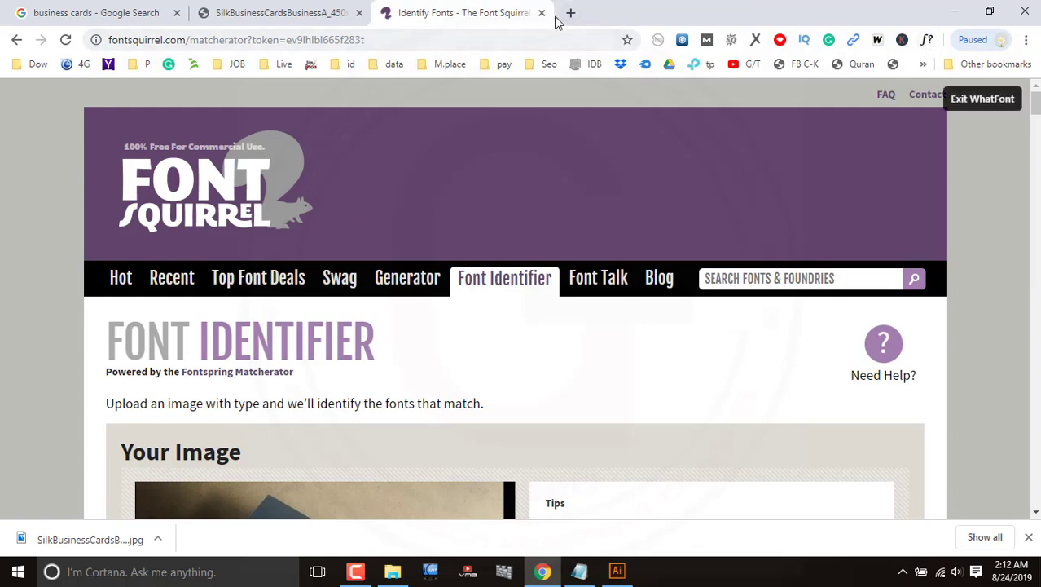
mouse_move(379, 288)
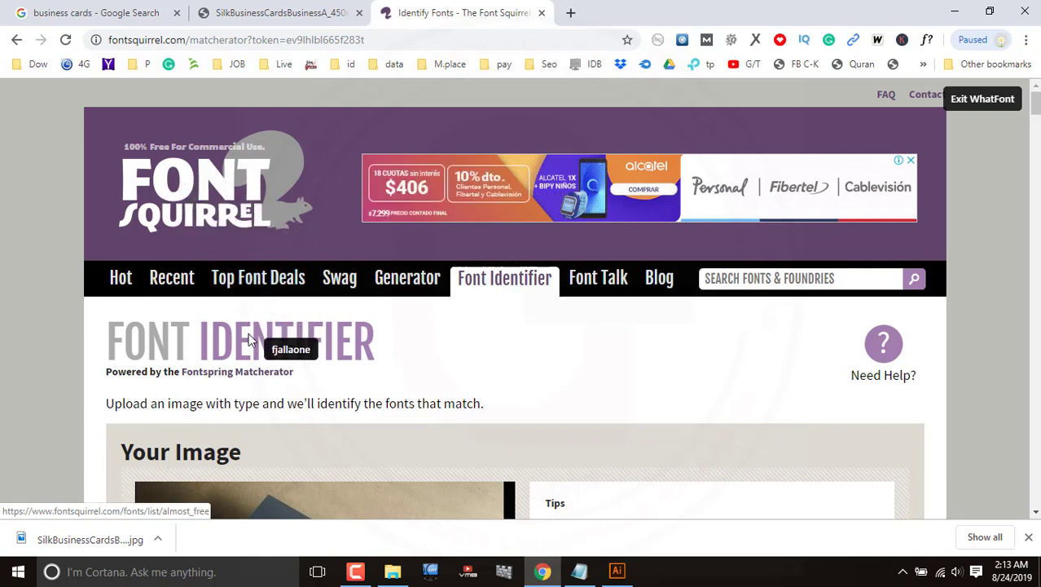
scroll(243, 338, "down", 3)
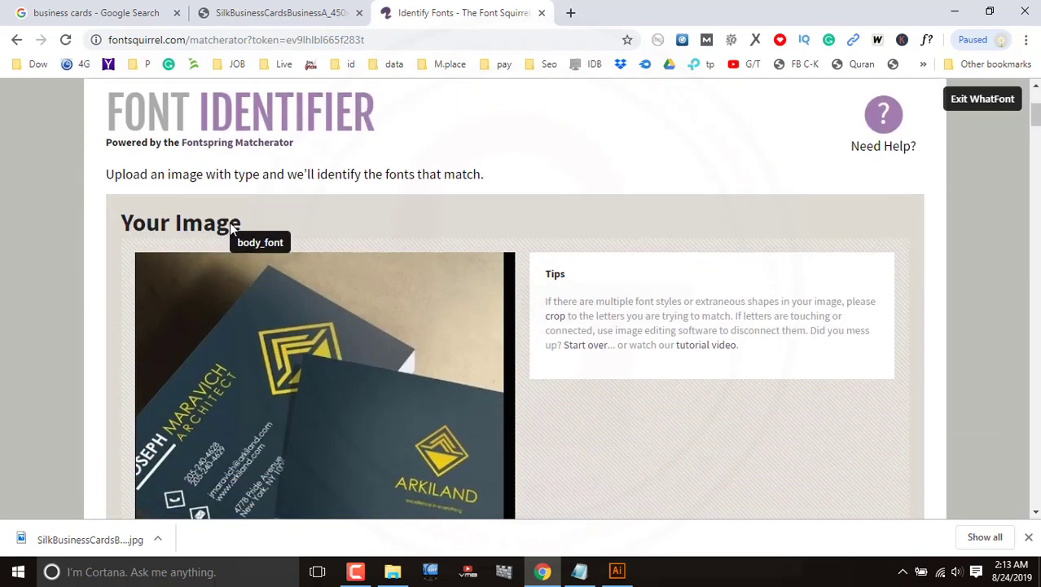
scroll(345, 196, "down", 5)
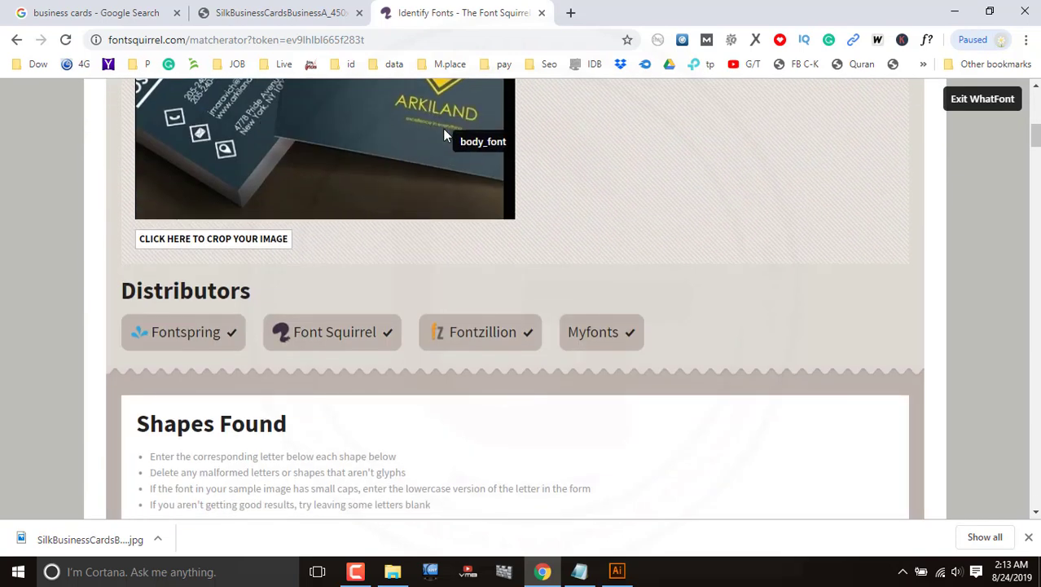
scroll(442, 130, "down", 3)
scroll(296, 211, "down", 1)
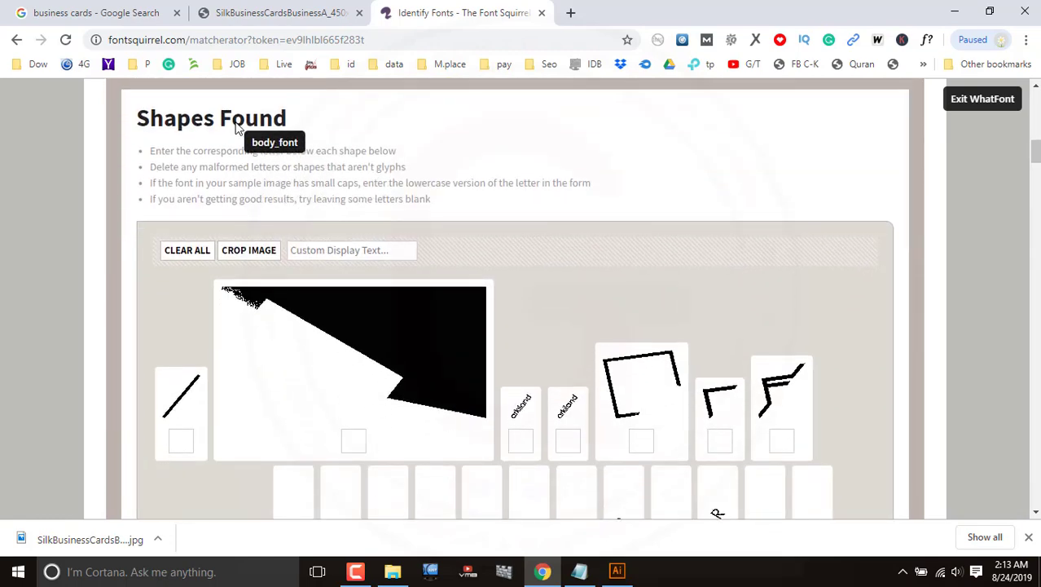
scroll(322, 192, "down", 1)
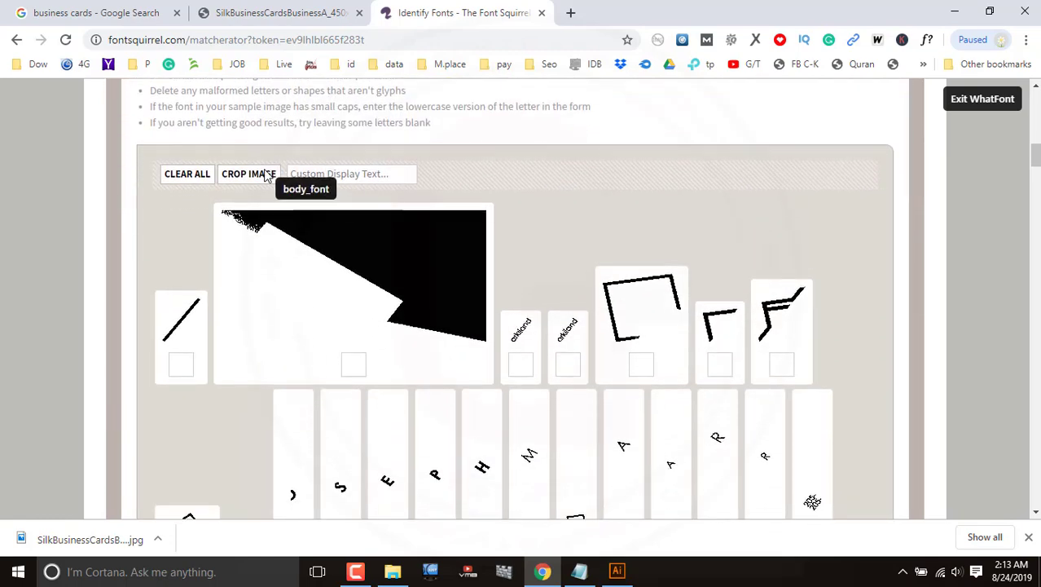
scroll(287, 204, "down", 5)
scroll(326, 243, "down", 5)
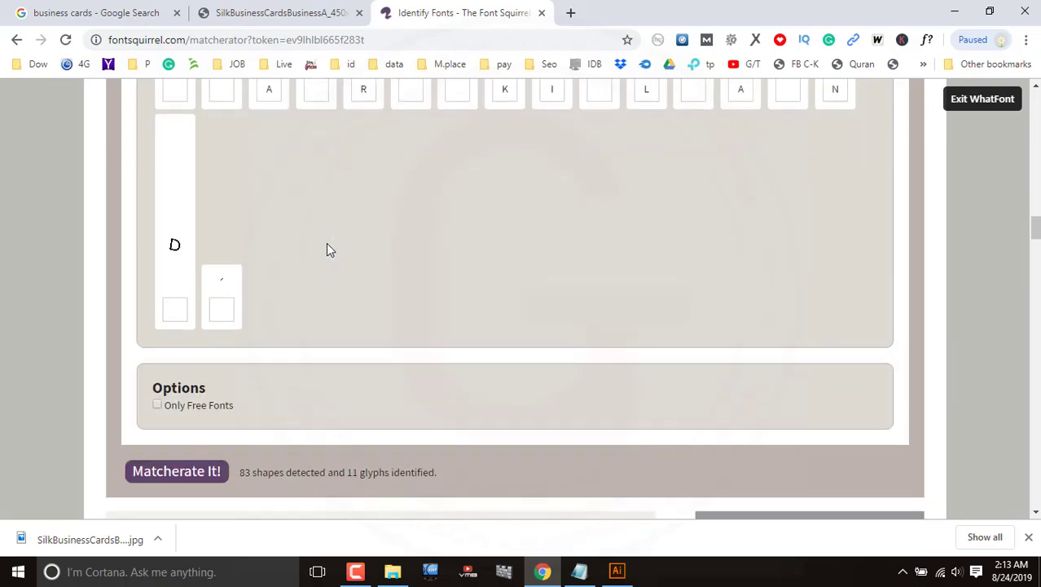
scroll(326, 243, "down", 6)
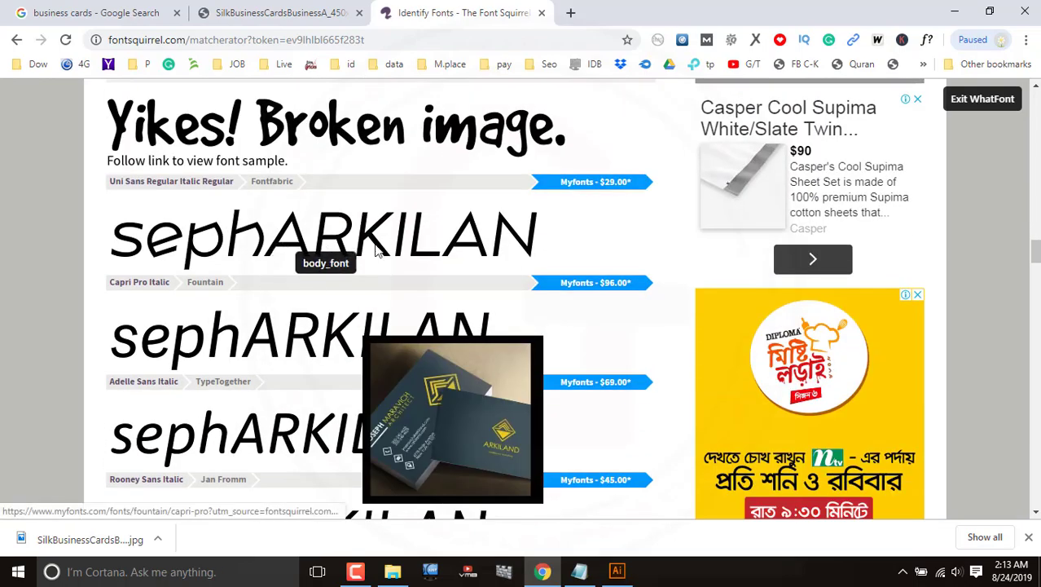
scroll(448, 254, "down", 5)
scroll(446, 245, "down", 5)
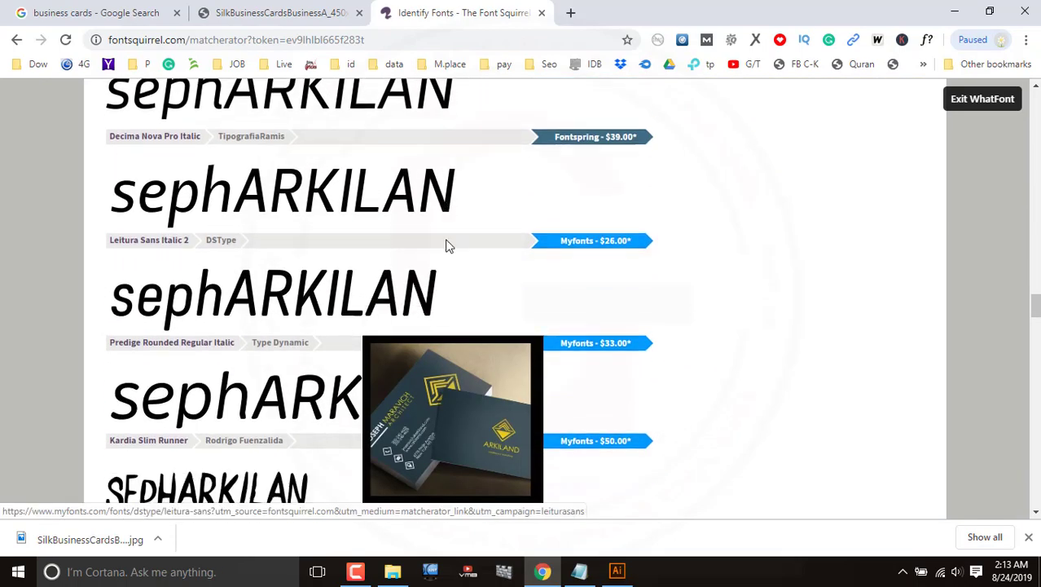
- Scroll the Matcherator font results down to the footer, then open a new browser tab
scroll(447, 244, "down", 4)
scroll(447, 242, "down", 4)
scroll(447, 242, "down", 4)
scroll(440, 244, "down", 4)
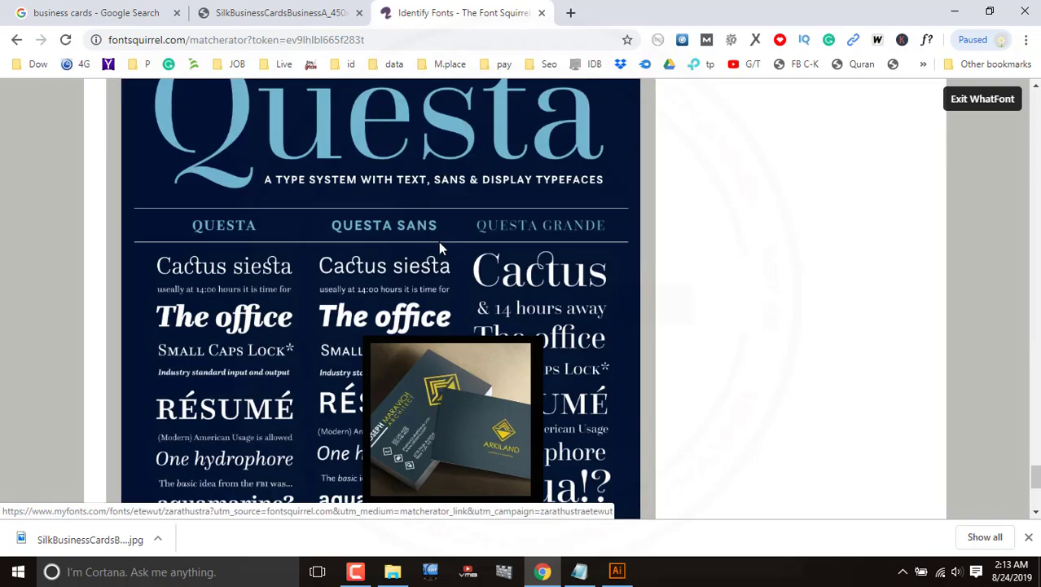
scroll(438, 246, "up", 5)
scroll(326, 261, "down", 5)
scroll(324, 232, "down", 3)
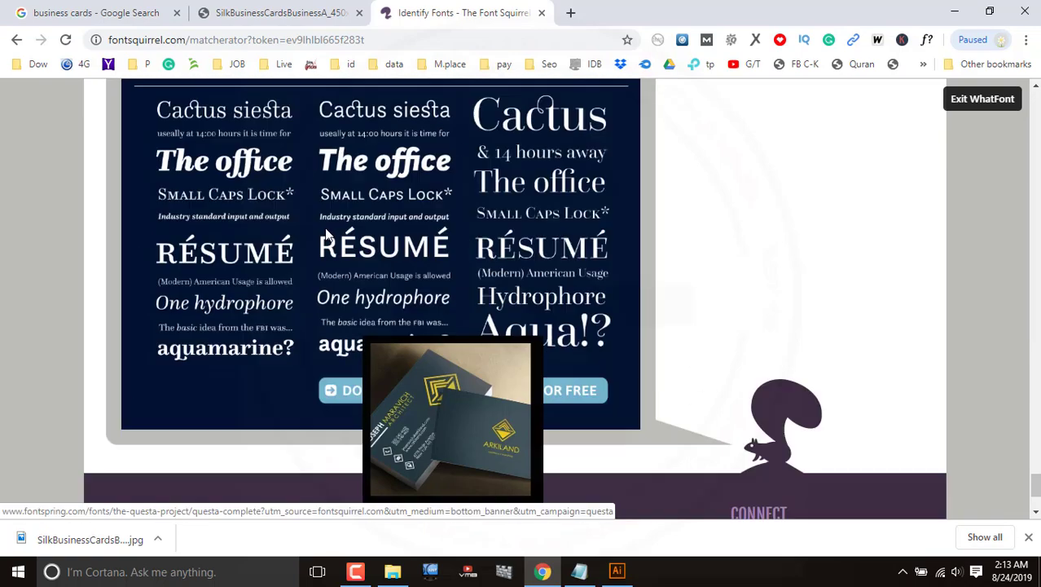
scroll(326, 232, "down", 2)
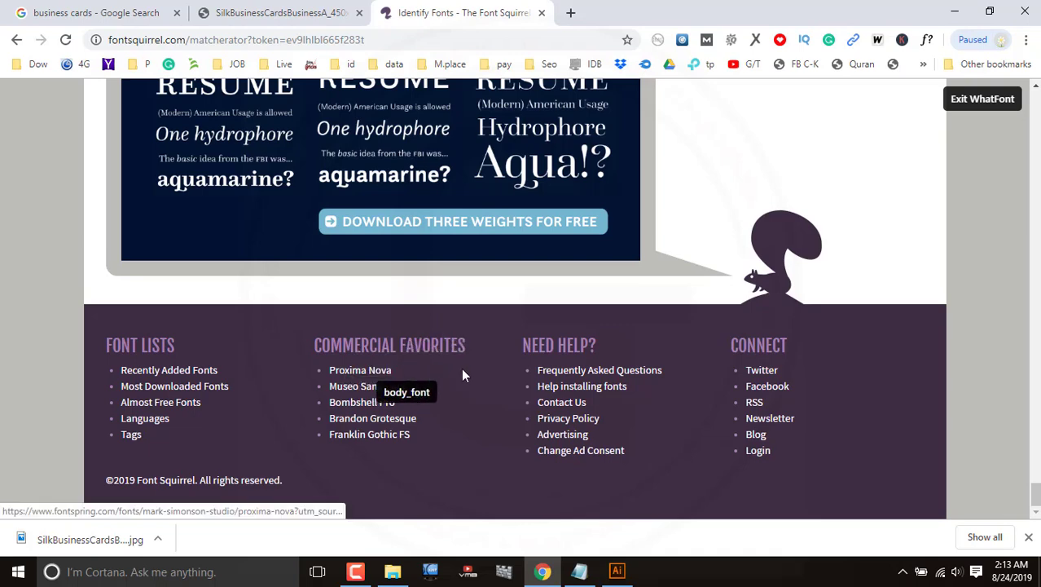
scroll(481, 347, "up", 10)
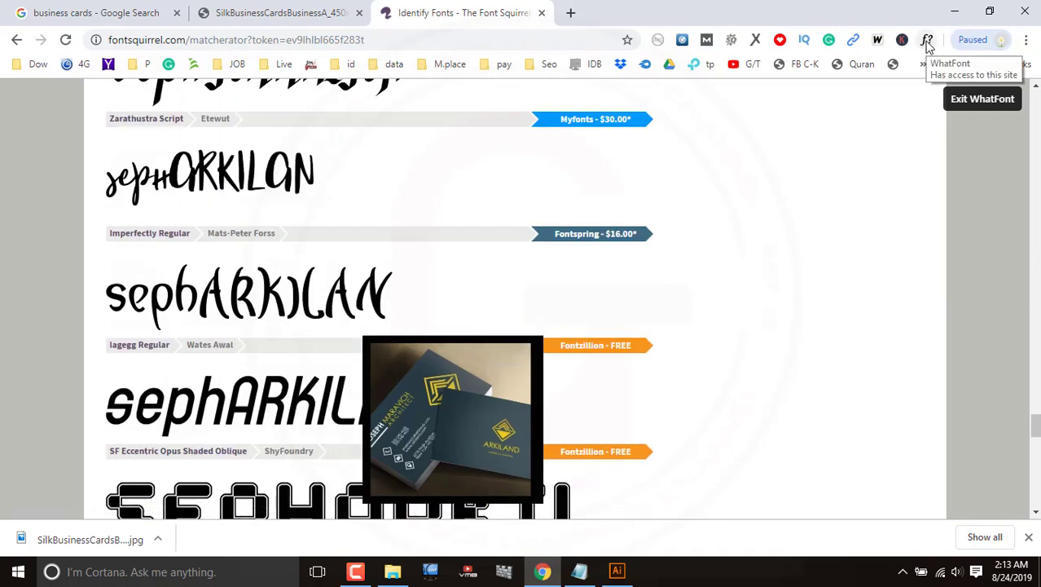
left_click(571, 14)
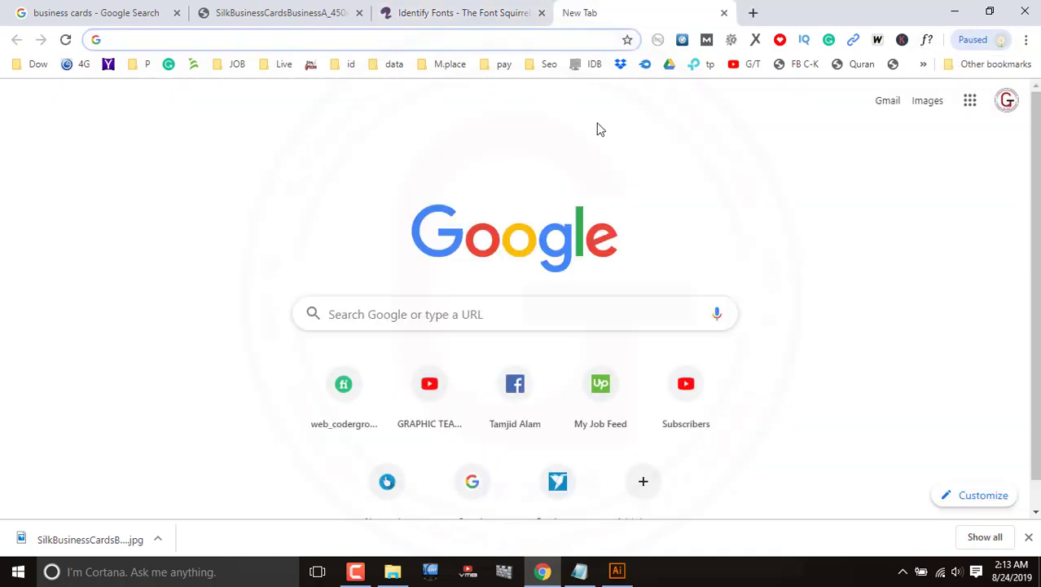
- Search Google for 'google chrome web store' and open the Chrome Web Store
left_click(429, 307)
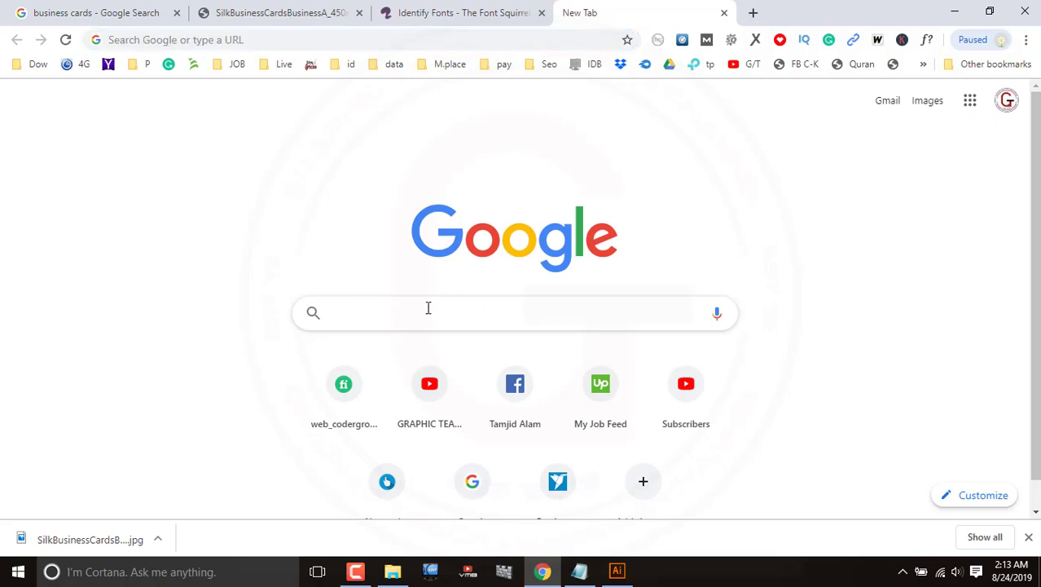
type("GOGL")
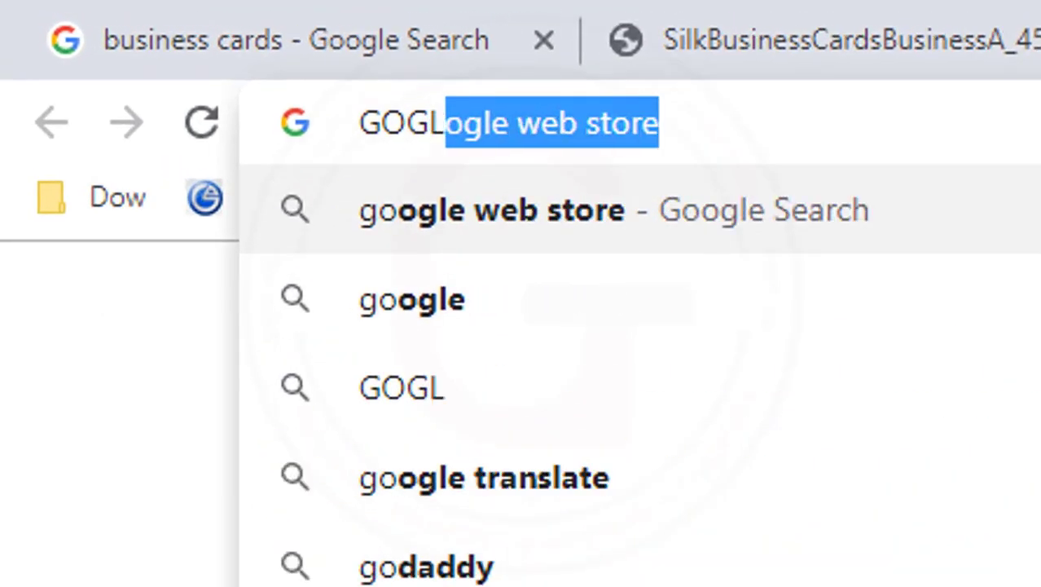
type("E")
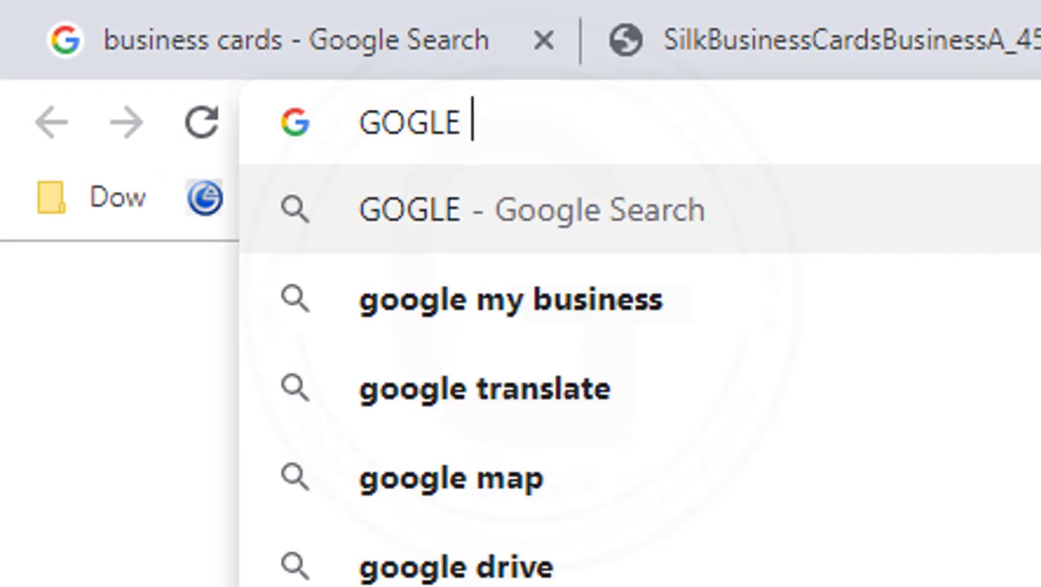
type(" CHROM")
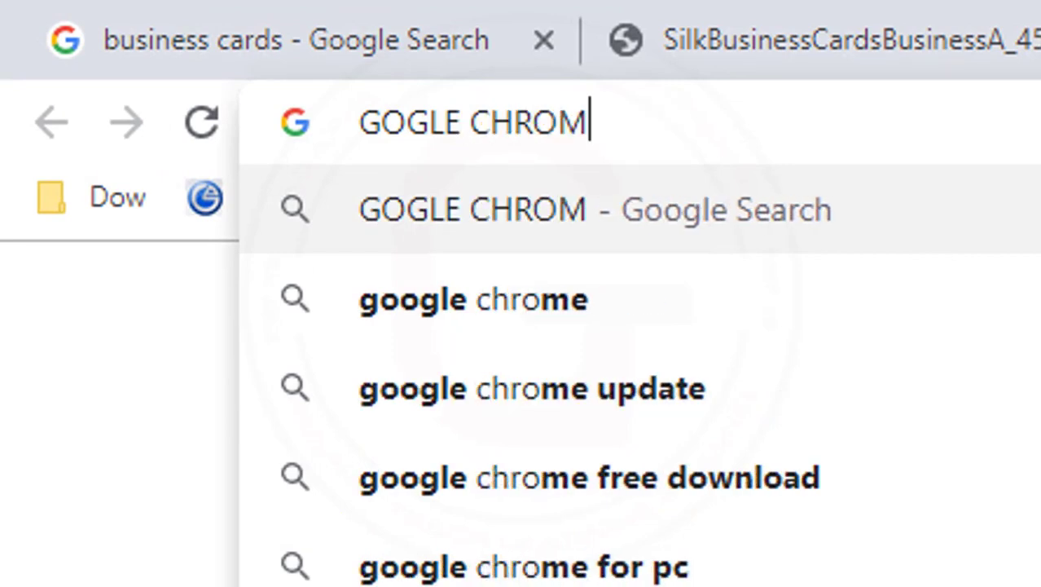
type("E WE")
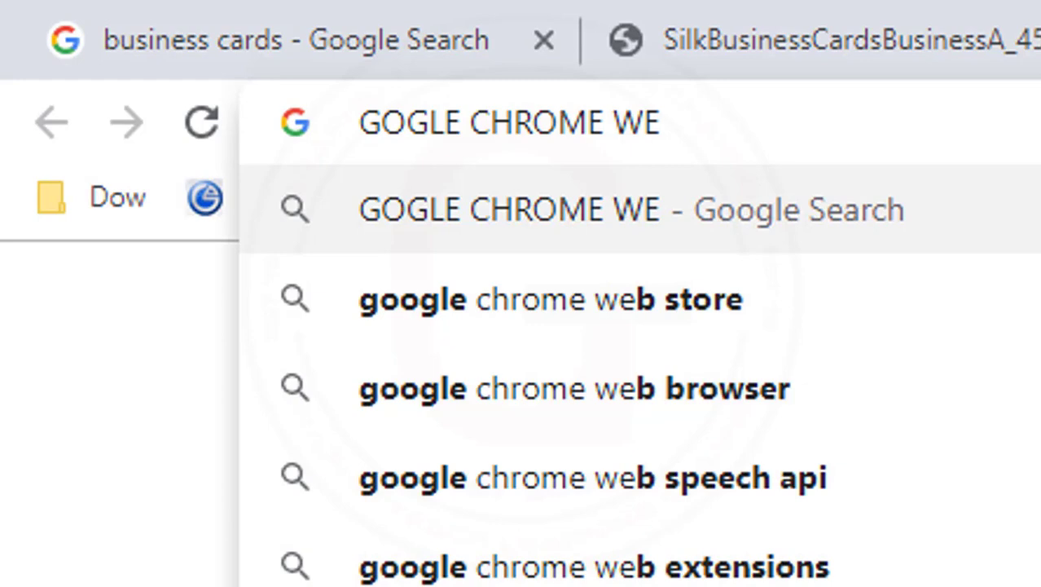
left_click(596, 308)
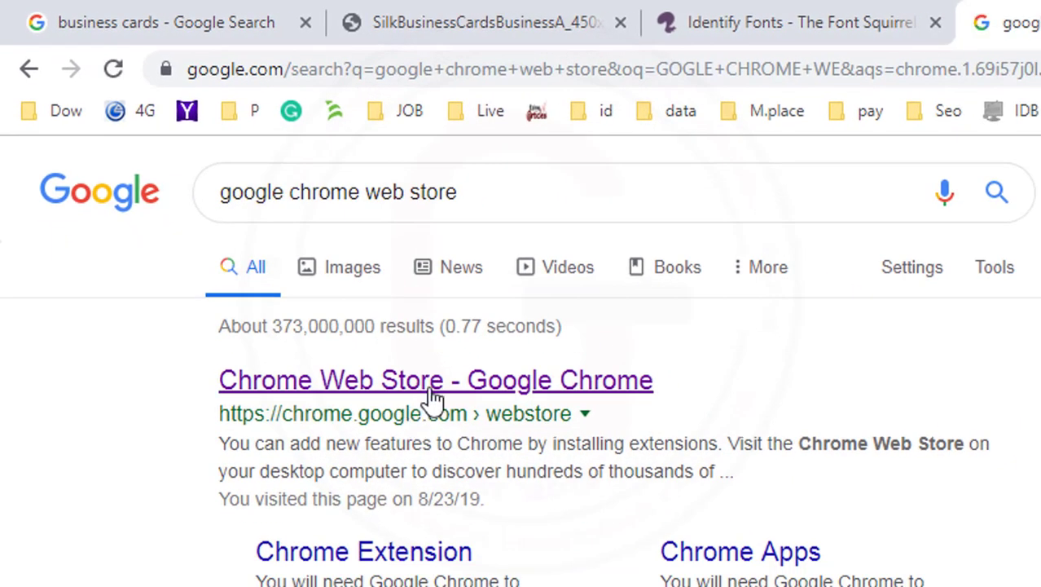
left_click(432, 382)
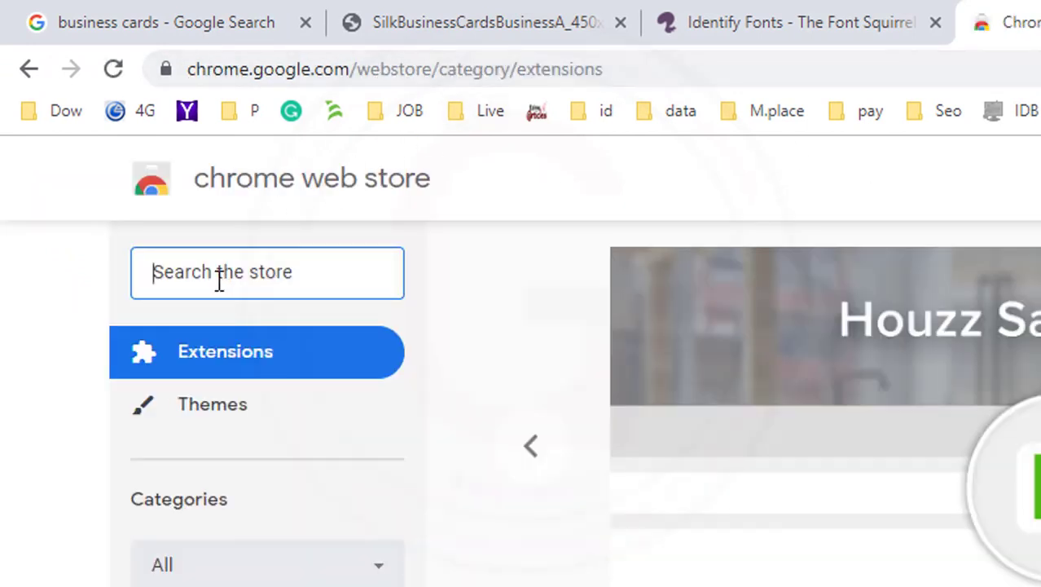
- Search the Chrome Web Store for WHATFONT, showing the WhatFont extension already added
type("WHATFO")
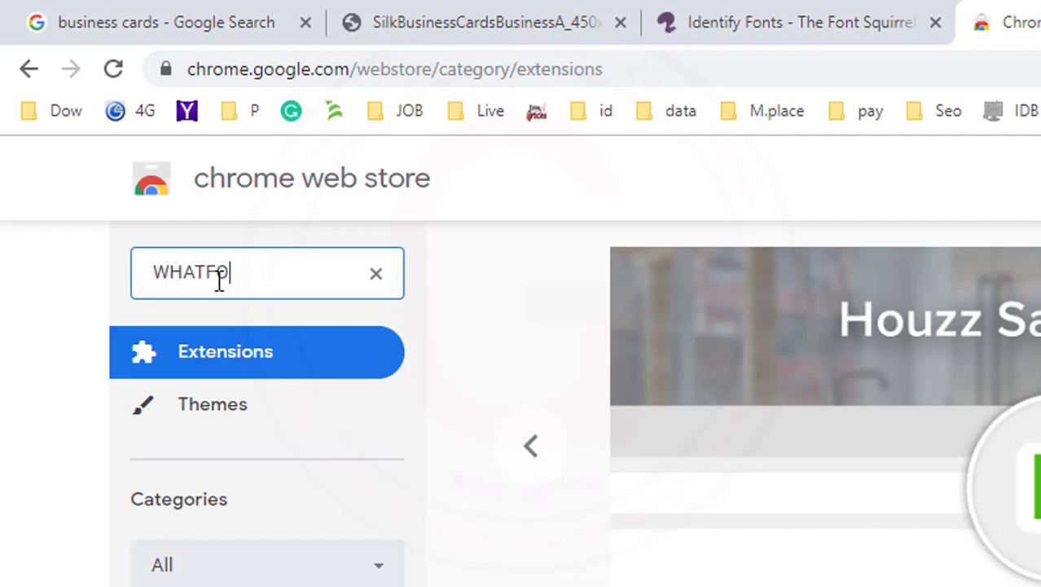
type("NT")
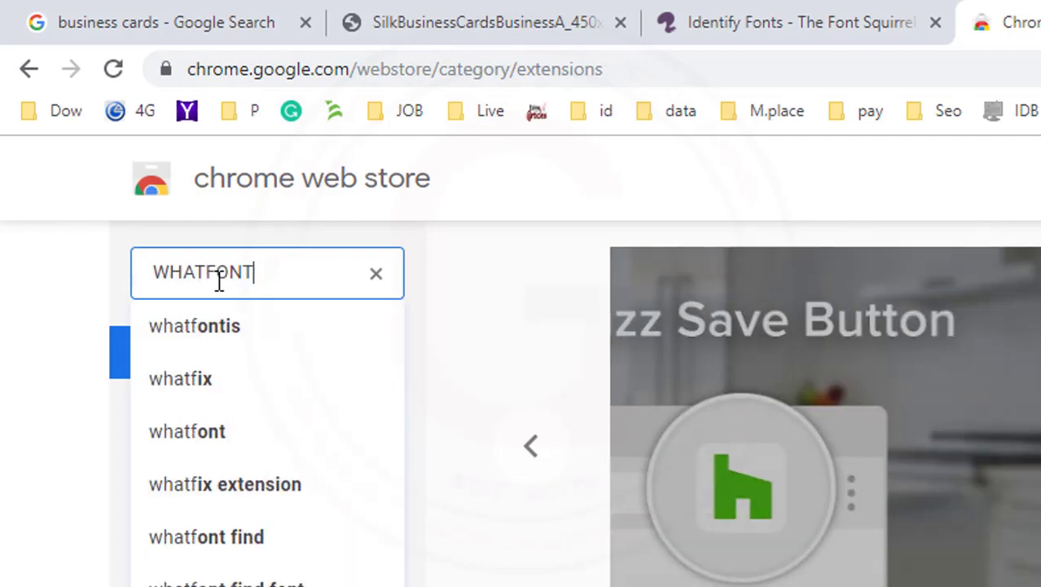
key("Return")
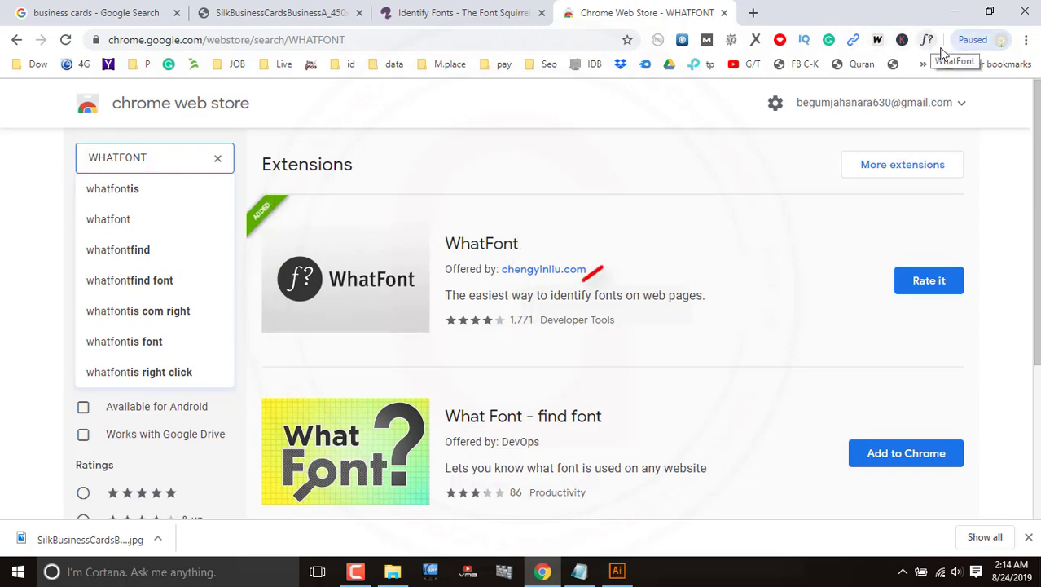
scroll(526, 299, "down", 3)
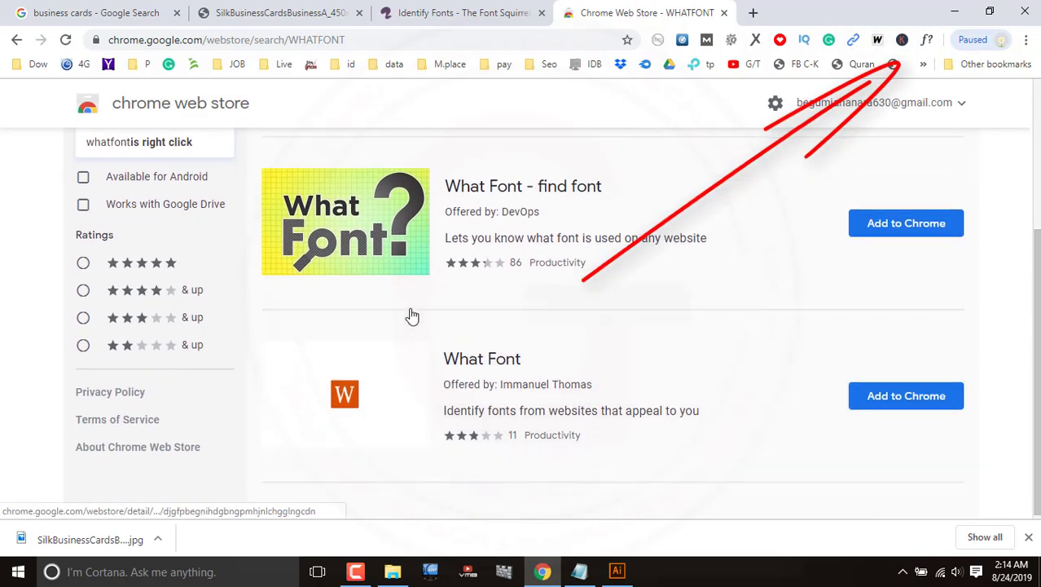
scroll(542, 347, "up", 2)
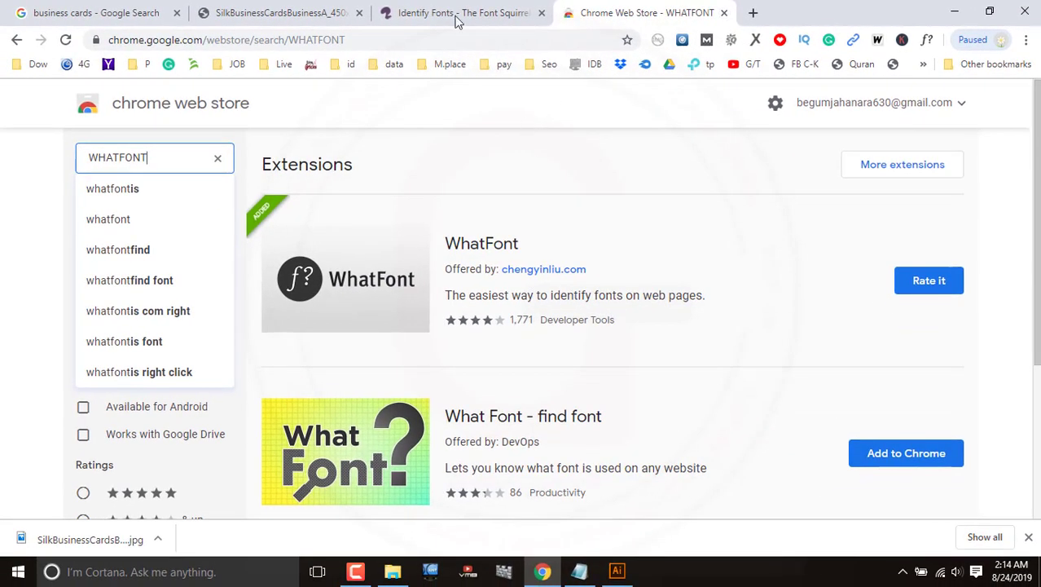
- Return to Font Squirrel and scroll the Matcherator results to the Styled Up Upright Tall match
left_click(456, 15)
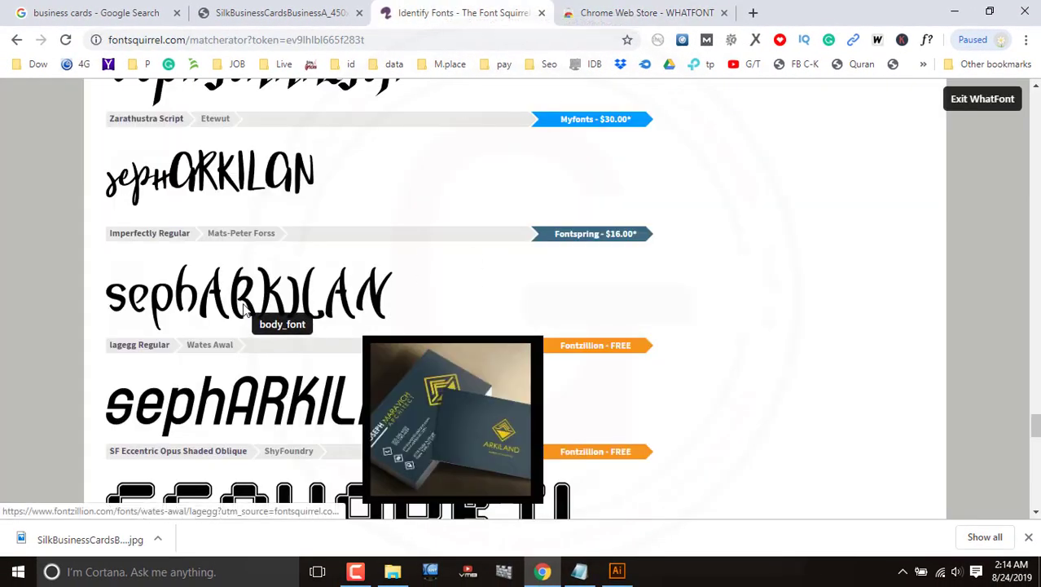
scroll(261, 298, "up", 3)
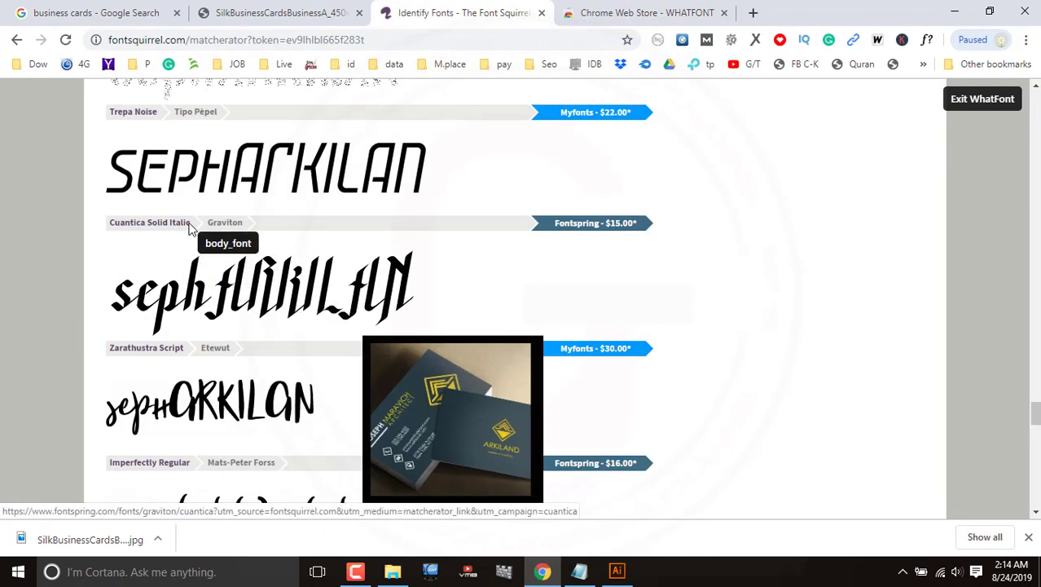
scroll(193, 228, "up", 3)
scroll(273, 228, "up", 3)
scroll(271, 232, "up", 2)
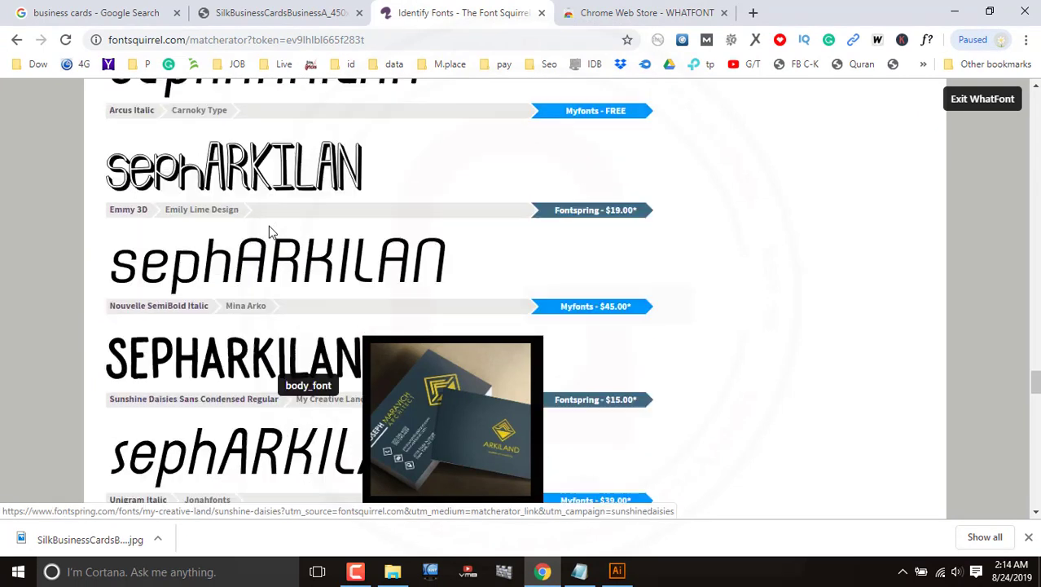
scroll(271, 233, "up", 2)
scroll(268, 226, "up", 3)
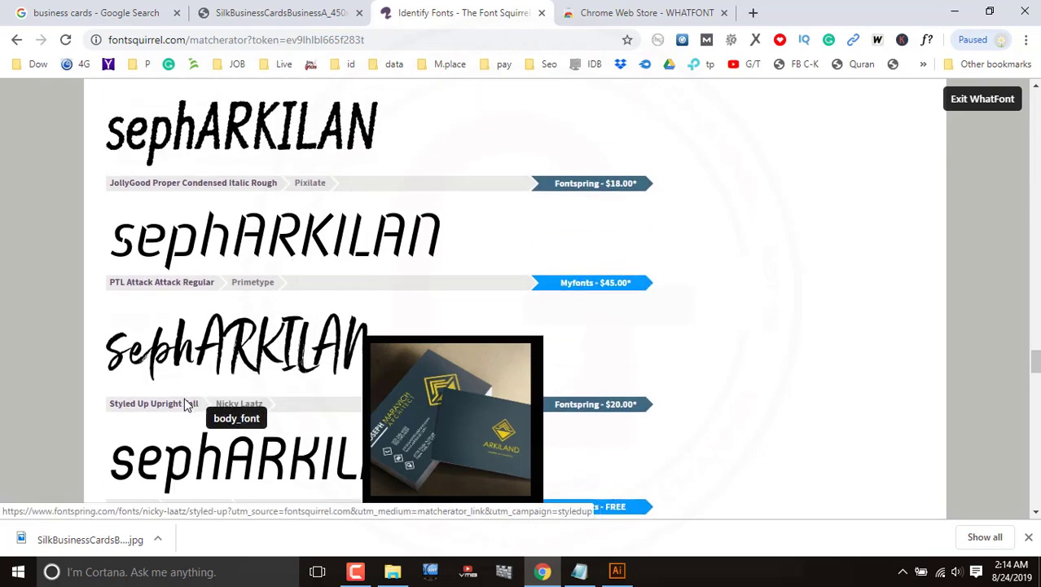
scroll(244, 334, "up", 4)
scroll(248, 310, "up", 3)
scroll(250, 317, "up", 3)
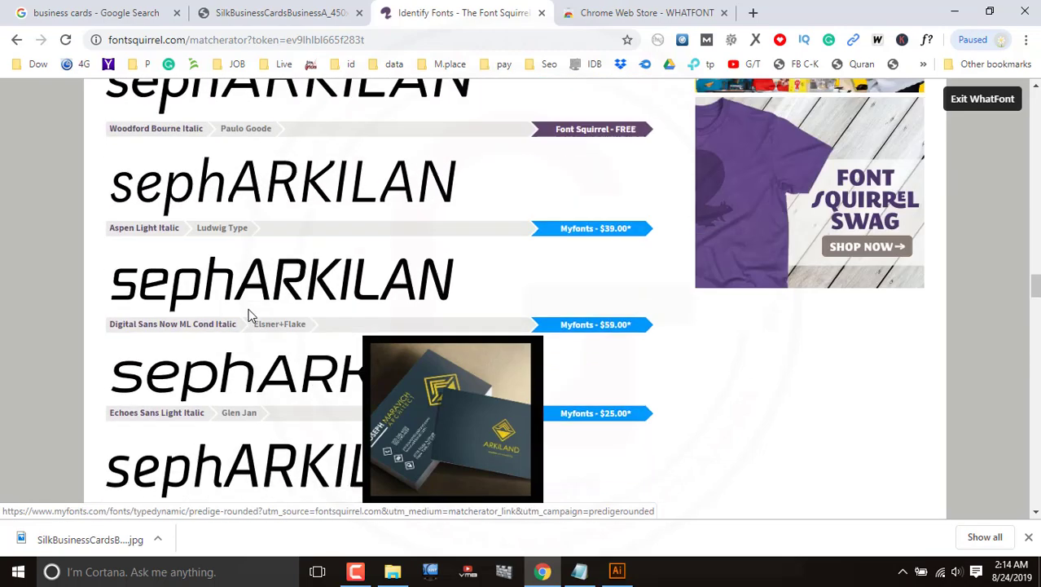
scroll(250, 316, "up", 3)
scroll(250, 317, "up", 4)
scroll(251, 316, "up", 1)
scroll(251, 314, "down", 1)
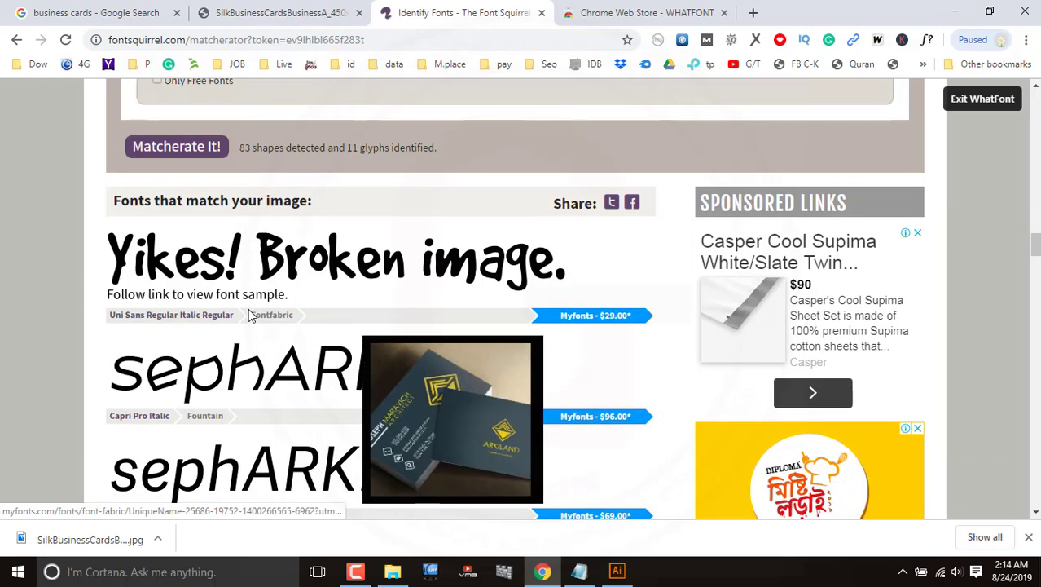
scroll(250, 317, "down", 2)
scroll(250, 316, "down", 5)
scroll(250, 316, "down", 5)
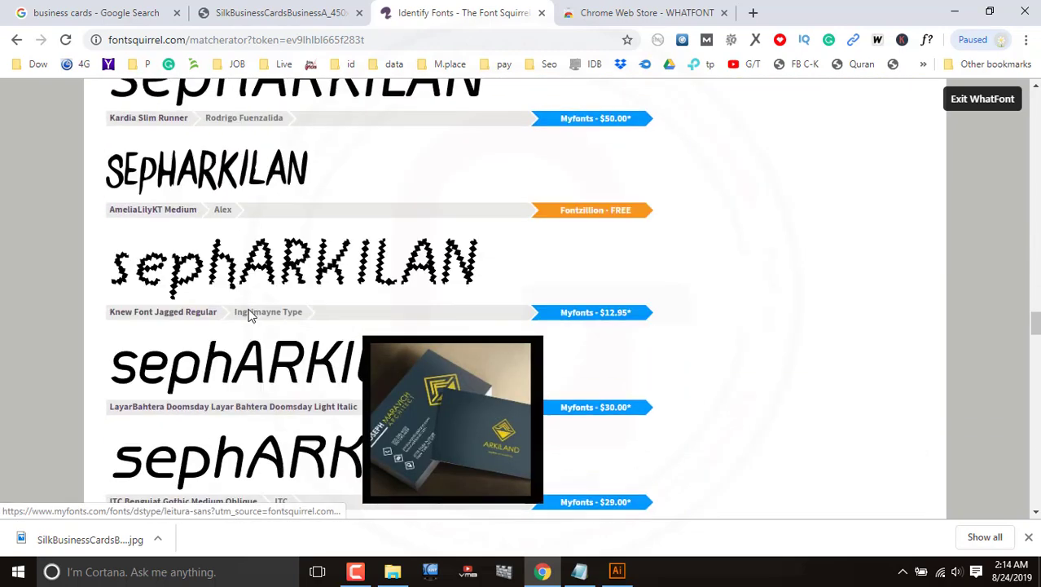
scroll(250, 316, "down", 3)
scroll(250, 316, "down", 2)
scroll(250, 316, "down", 2)
scroll(250, 316, "down", 3)
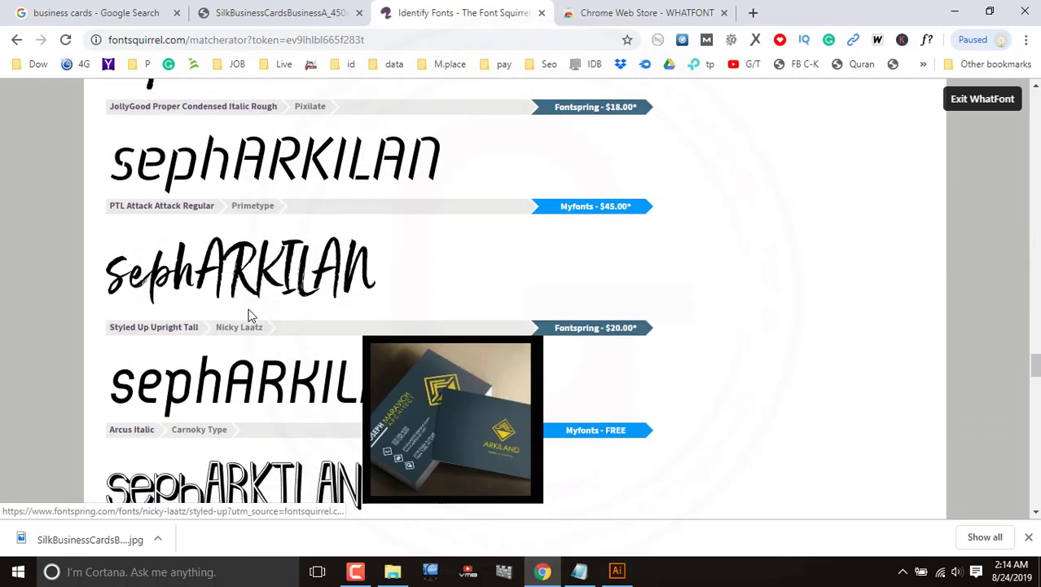
scroll(250, 316, "down", 1)
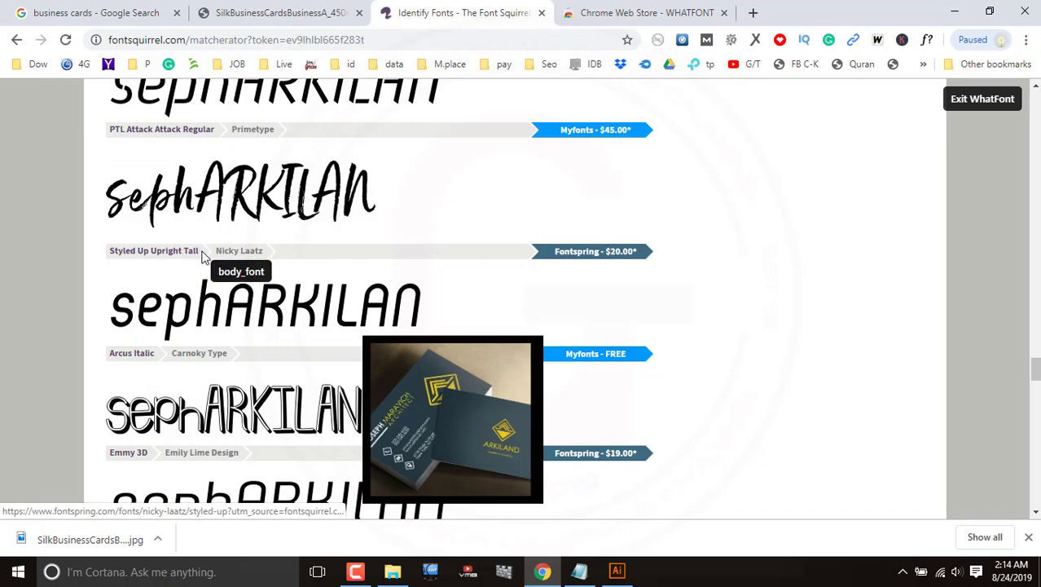
- Select and copy the font name 'Styled Up Upright Tall'
left_click_drag(203, 255, 104, 252)
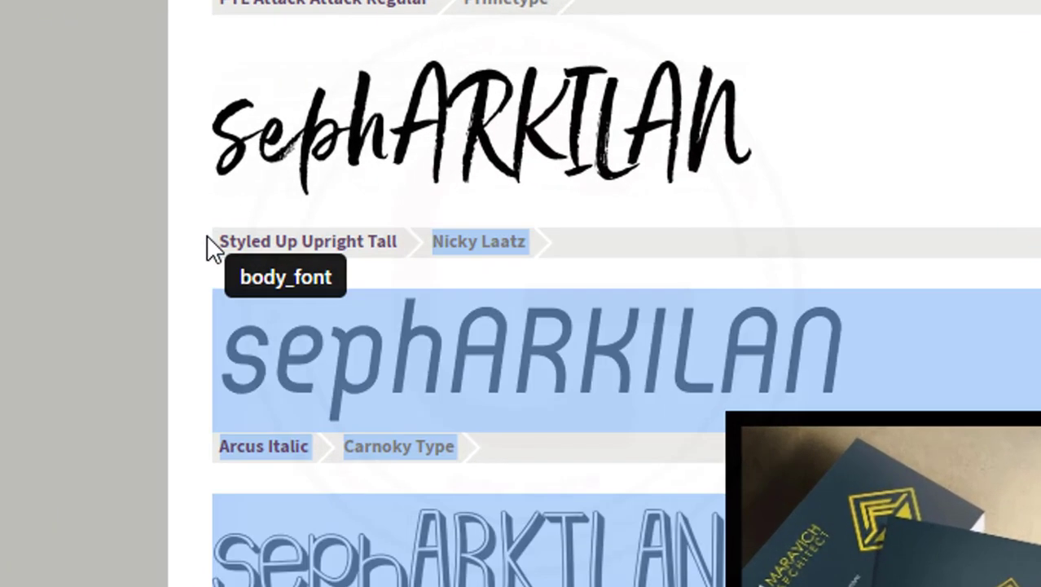
triple_click(214, 238)
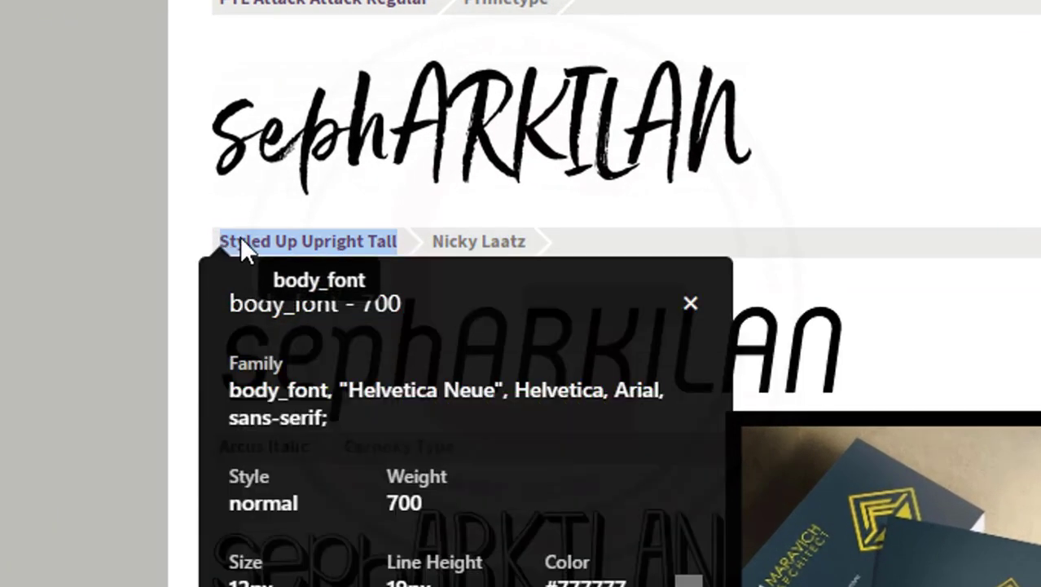
right_click(244, 241)
left_click(317, 475)
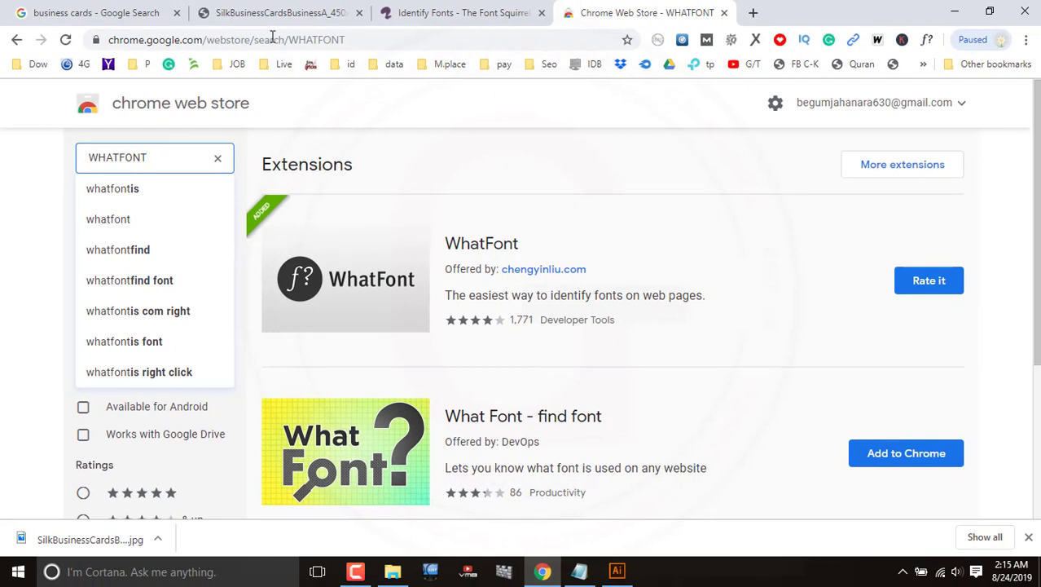
- Google 'Styled Up Upright Tall free font download' using the pasted font name
left_click(272, 39)
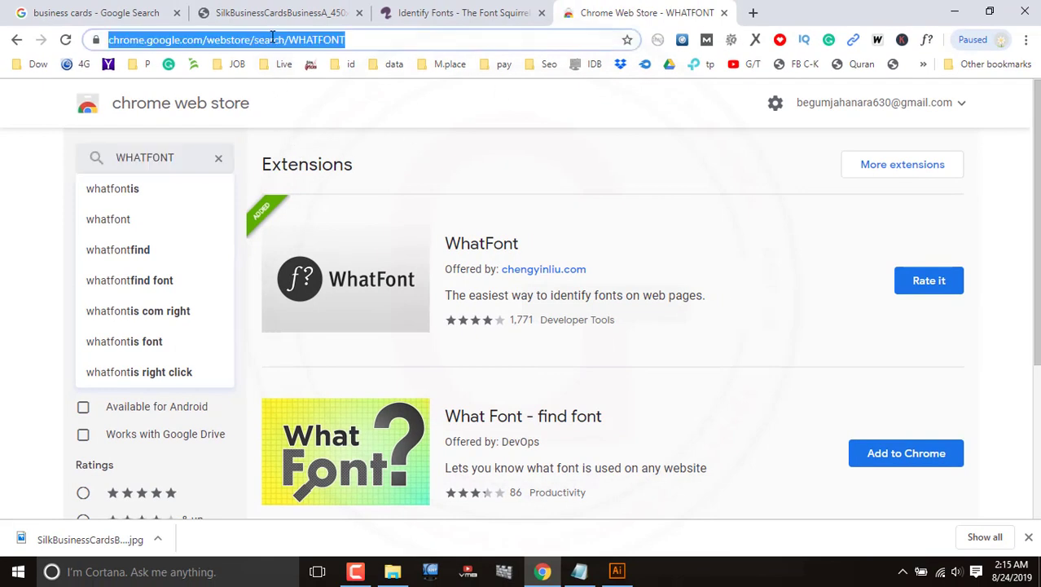
type("g")
key("Return")
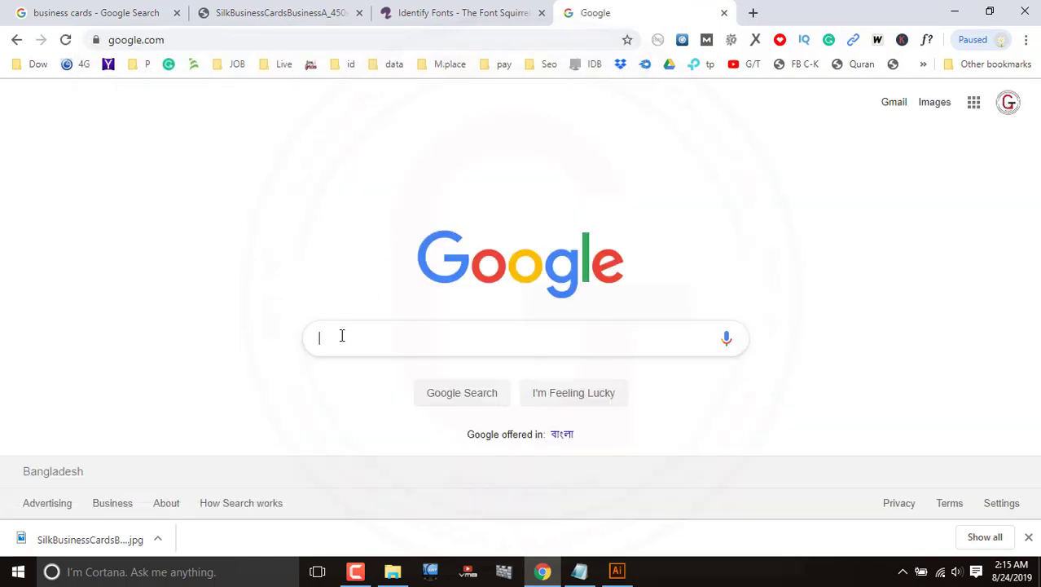
right_click(342, 334)
left_click(374, 429)
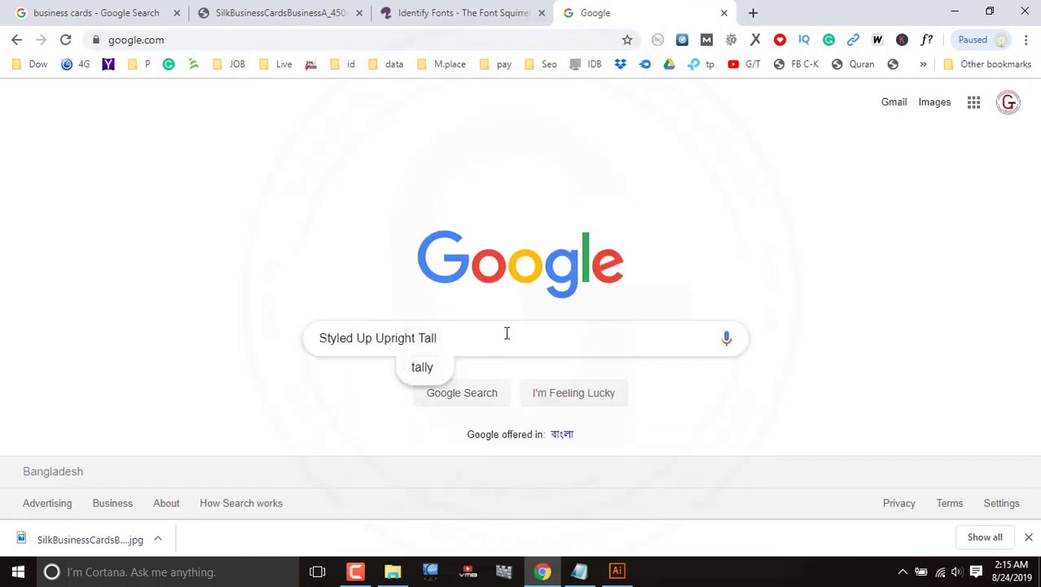
type(" F")
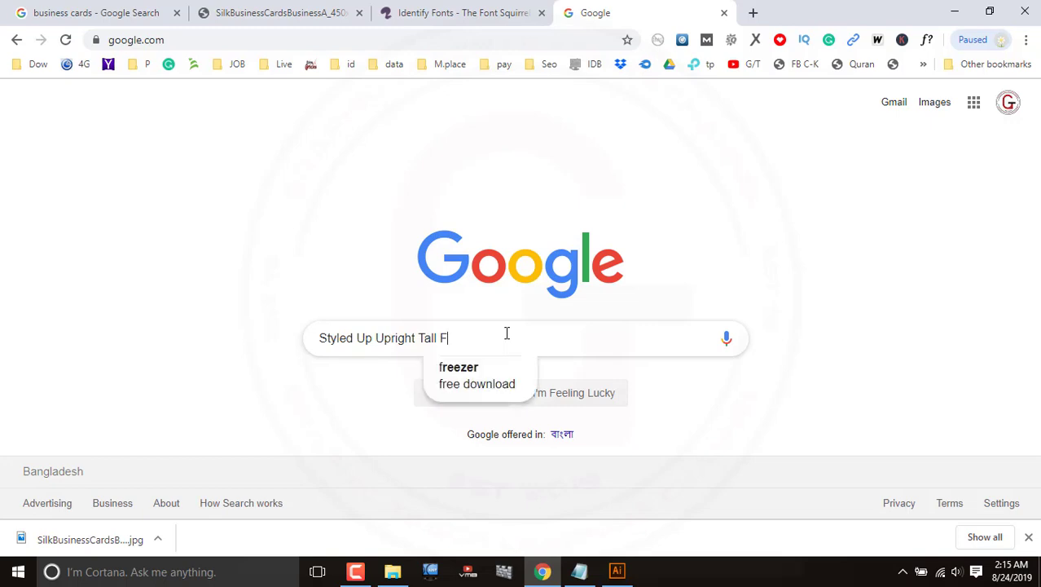
type("REE FO")
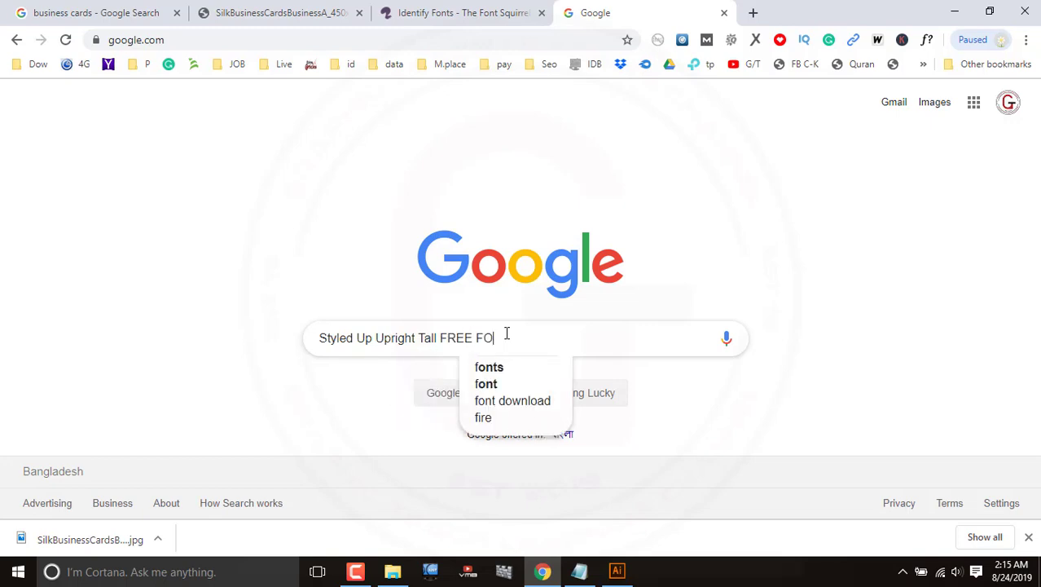
type("NT")
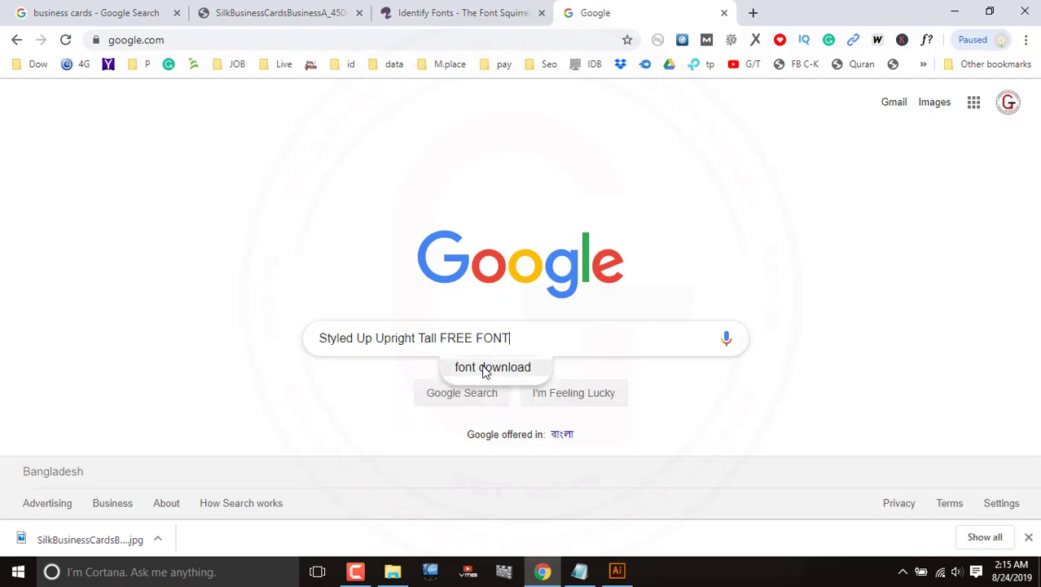
left_click(486, 368)
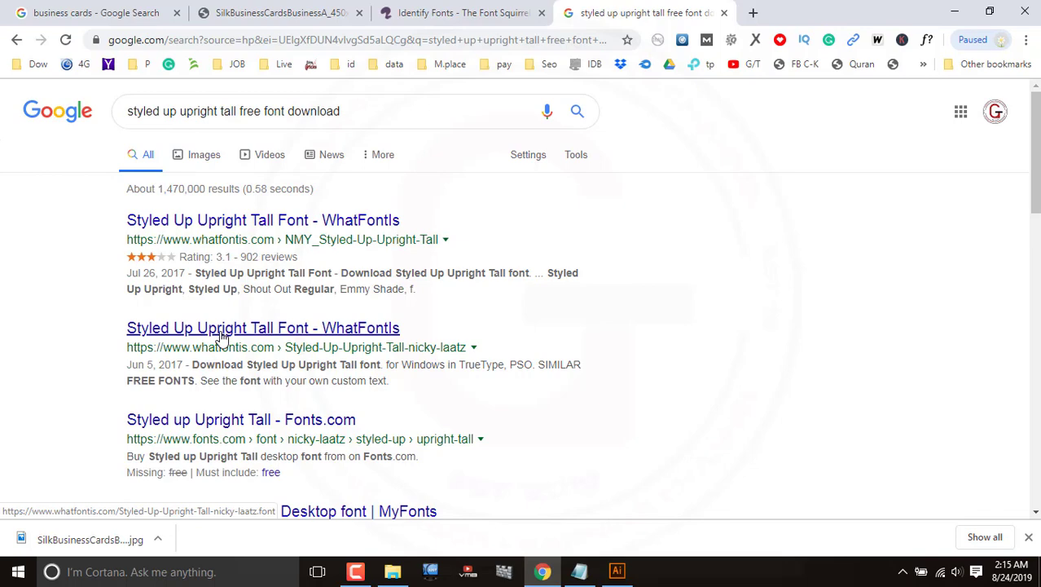
- Open the WhatFontIs result and the FontSpace upright fonts result in new tabs
right_click(222, 337)
left_click(282, 343)
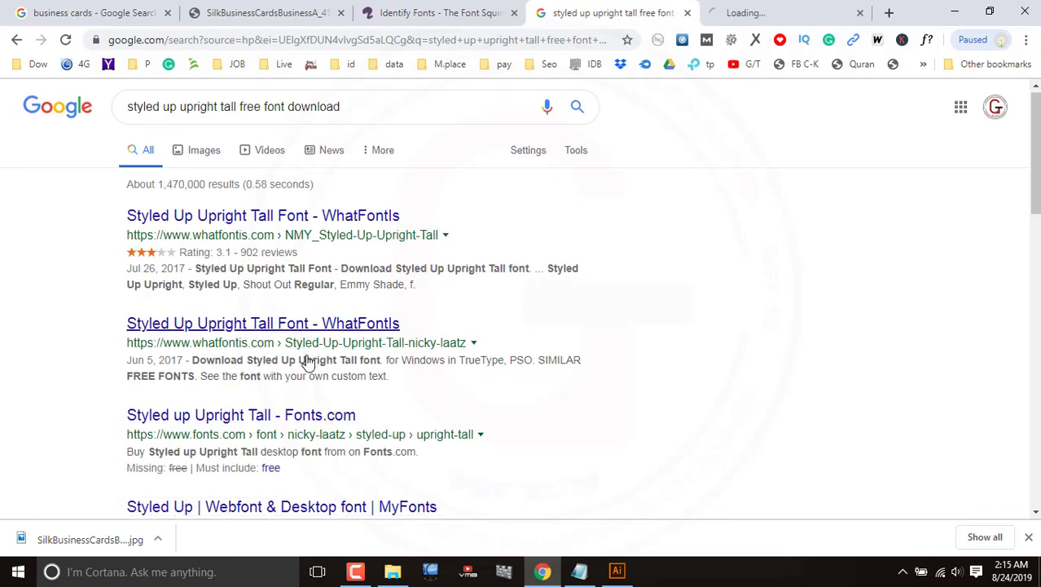
scroll(268, 349, "down", 3)
scroll(268, 348, "down", 3)
scroll(268, 349, "down", 2)
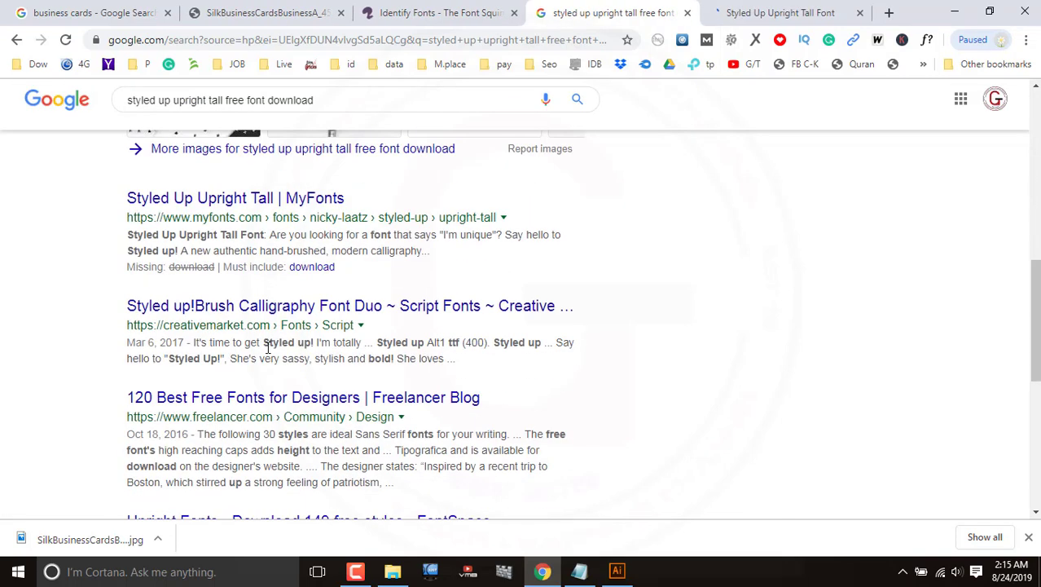
scroll(268, 349, "down", 1)
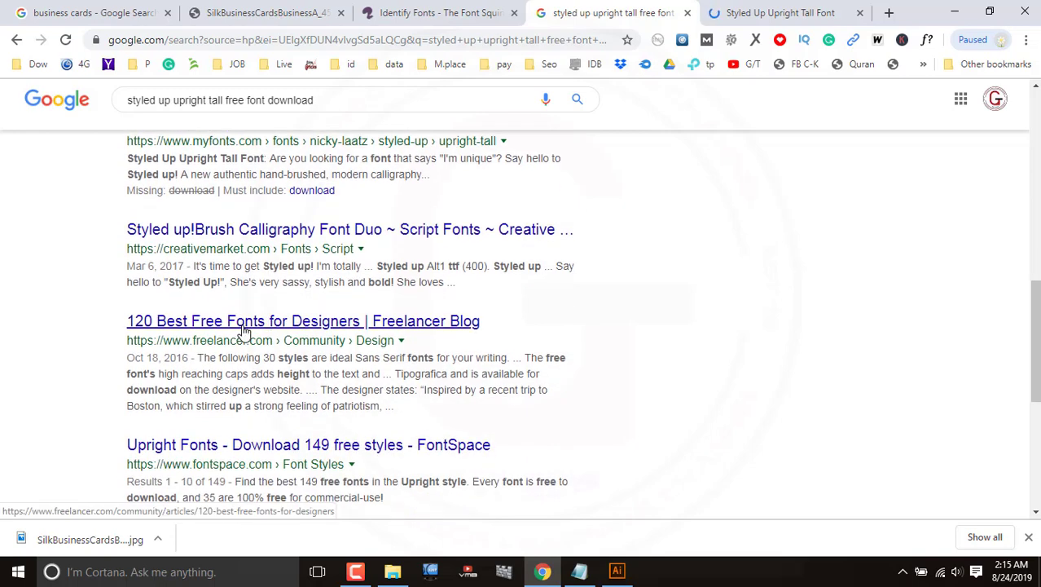
scroll(242, 327, "down", 2)
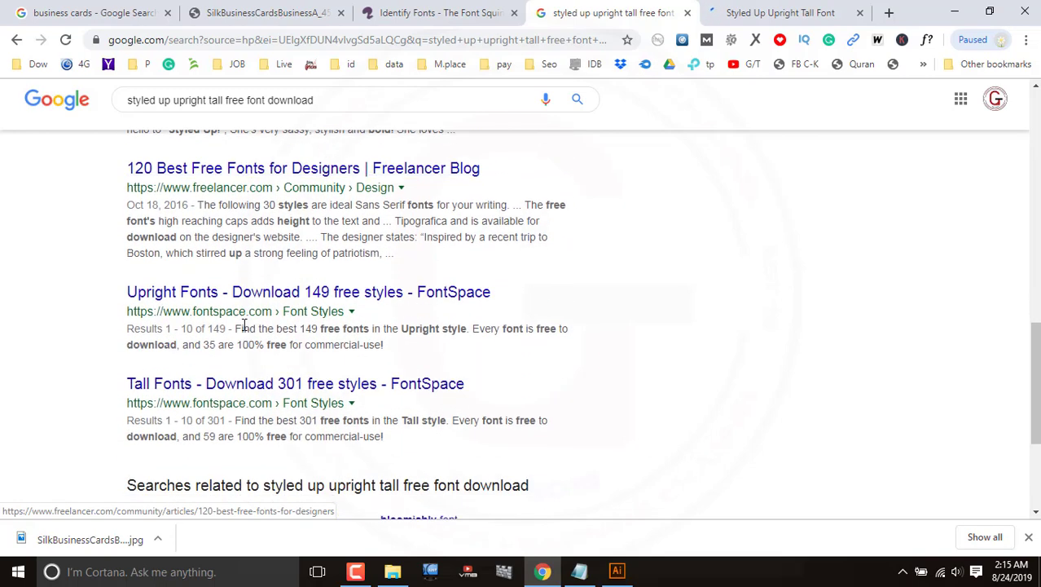
right_click(288, 303)
left_click(314, 312)
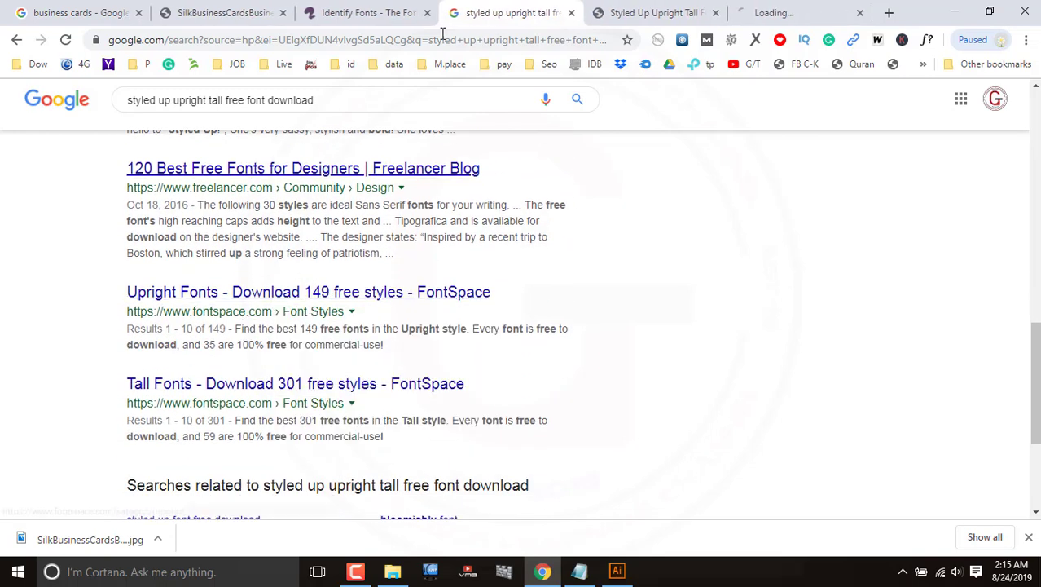
- Review the WhatFontIs Styled Up Upright Tall page, a commercial MyFonts.com font, then go to FontSpace
left_click(649, 12)
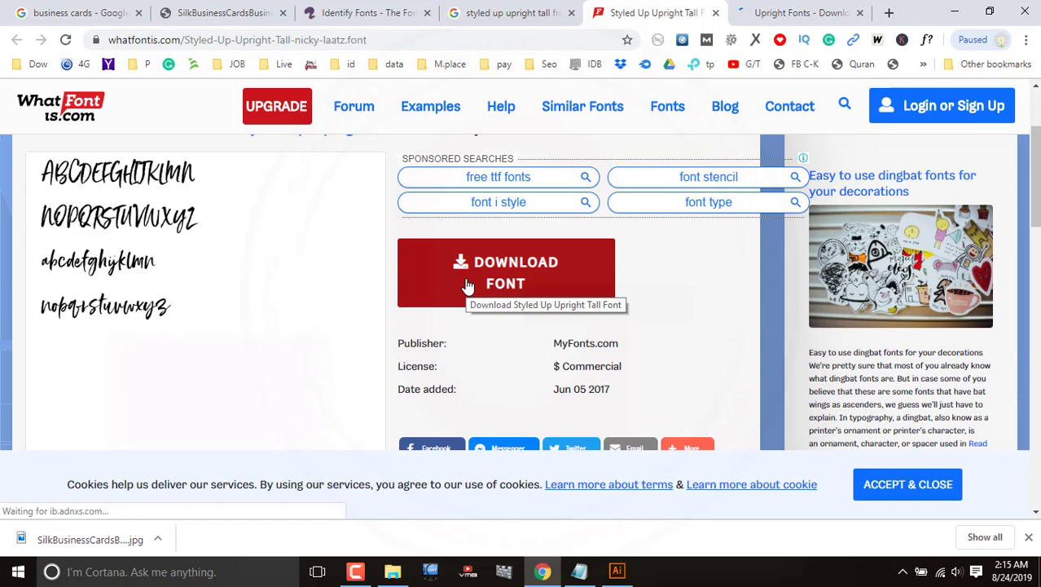
scroll(467, 285, "down", 2)
scroll(467, 285, "down", 3)
scroll(467, 286, "down", 3)
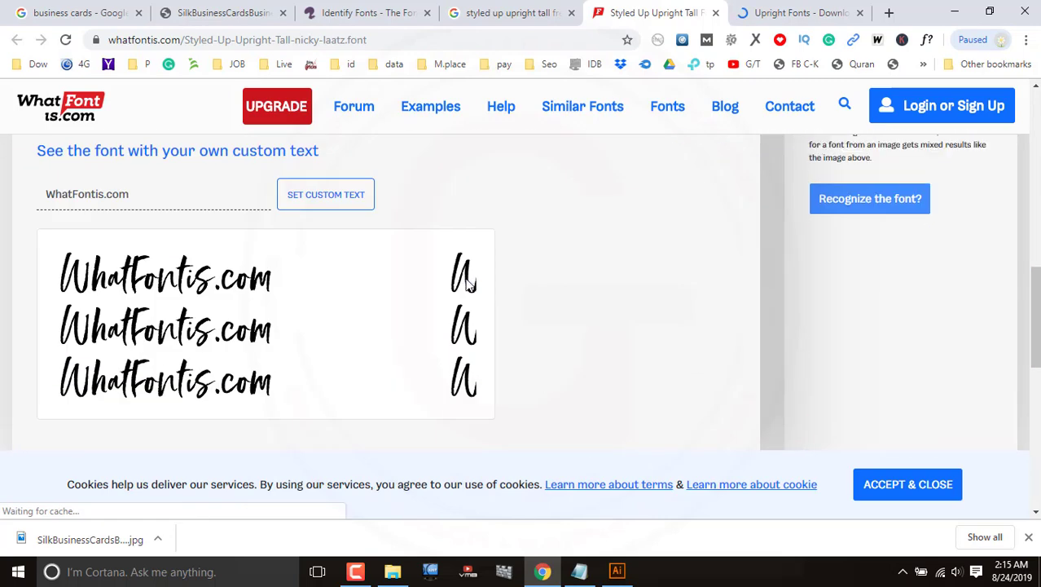
scroll(467, 281, "down", 3)
scroll(465, 283, "down", 4)
scroll(465, 283, "down", 1)
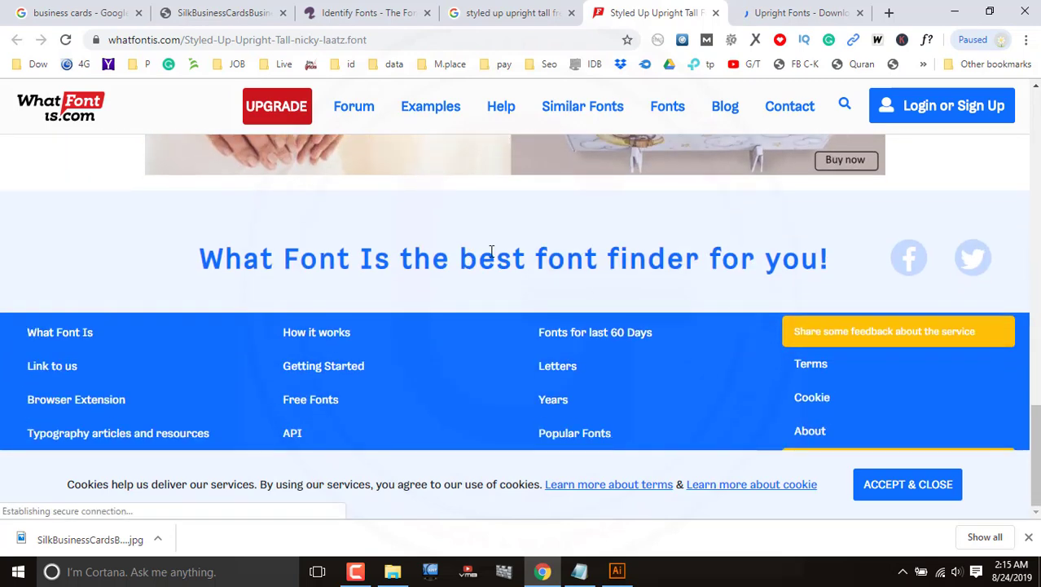
left_click(755, 17)
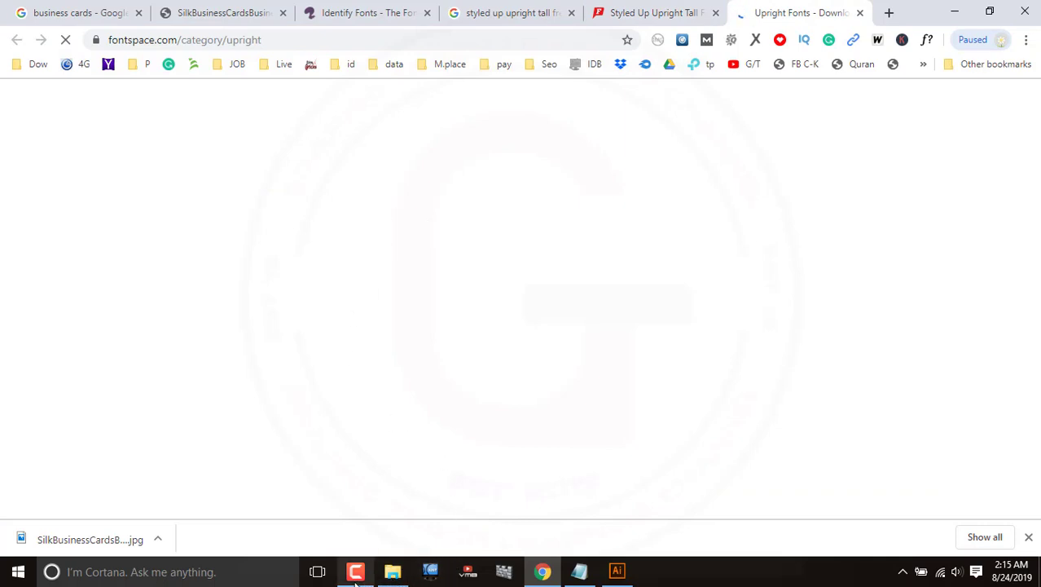
- Leave the still-loading FontSpace tab and return to the WhatFontIs Styled Up Upright Tall page
mouse_move(354, 584)
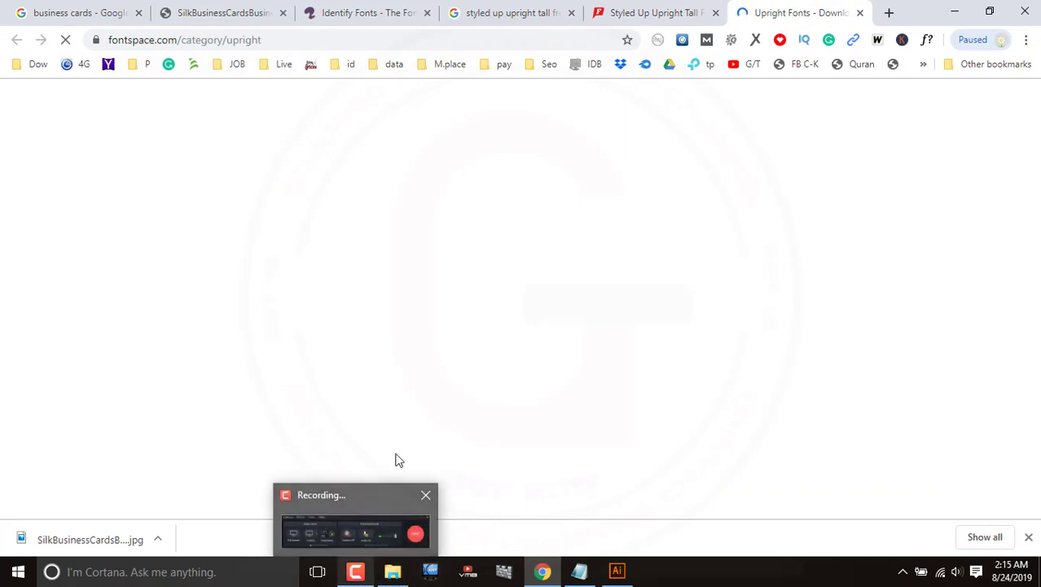
left_click(354, 571)
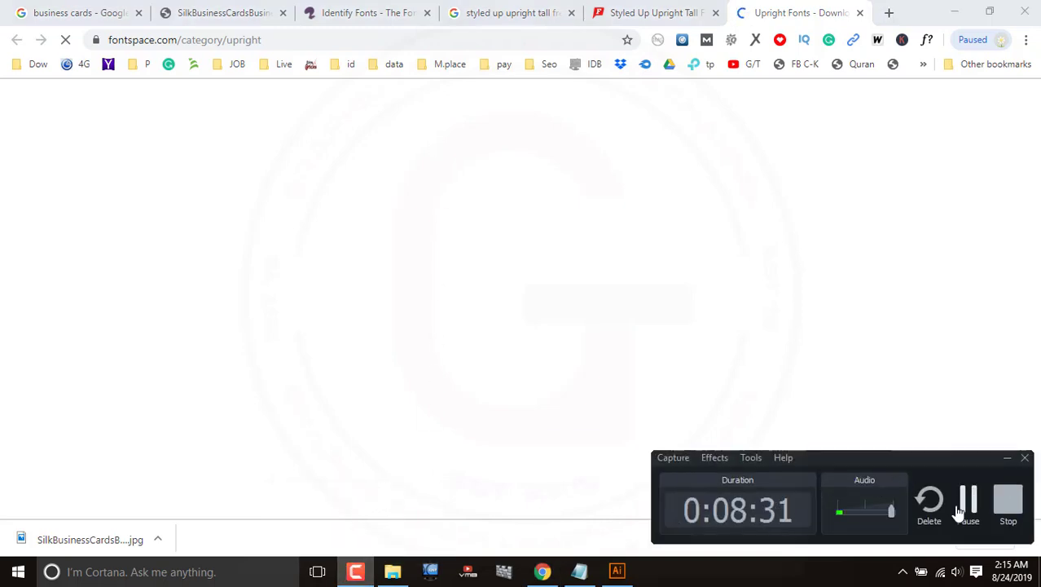
left_click(640, 10)
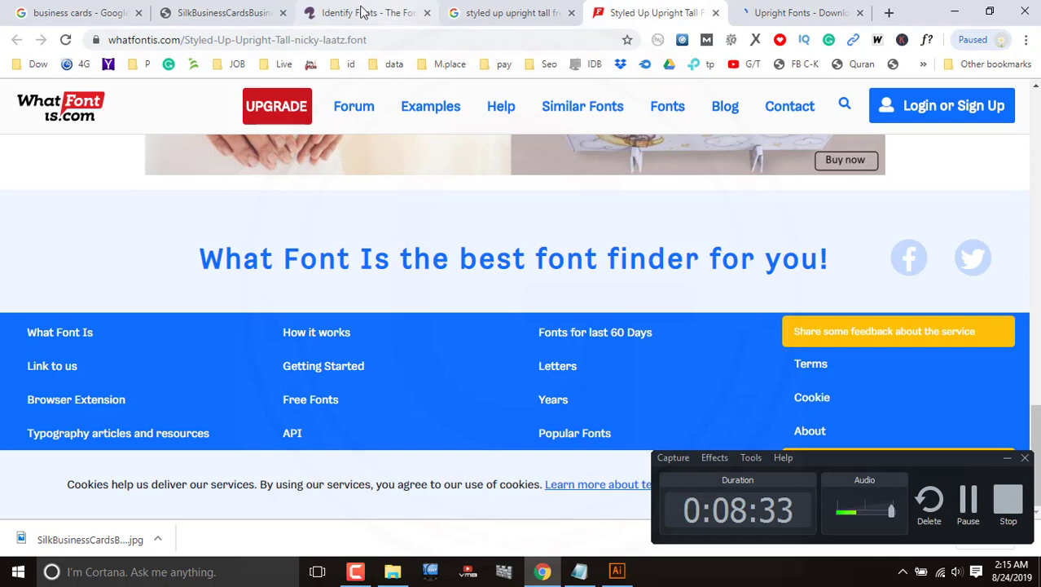